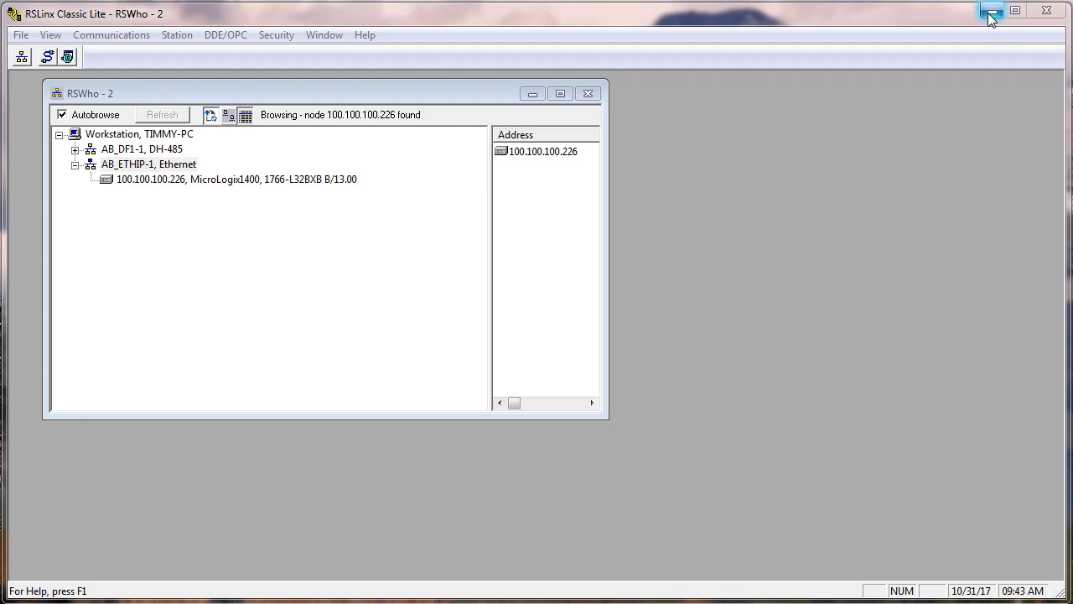
Step: Minimize RSLinx Classic, switch to RSLogix Micro Starter and save the project under the new name ML1400LabNavEdit01
left_click(990, 18)
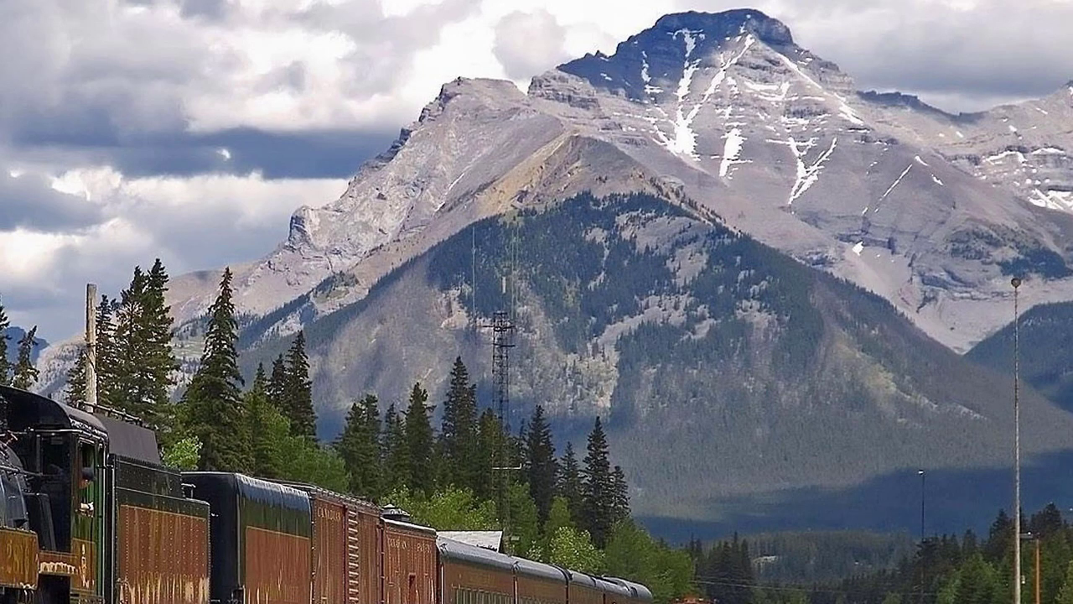
key("alt+Tab")
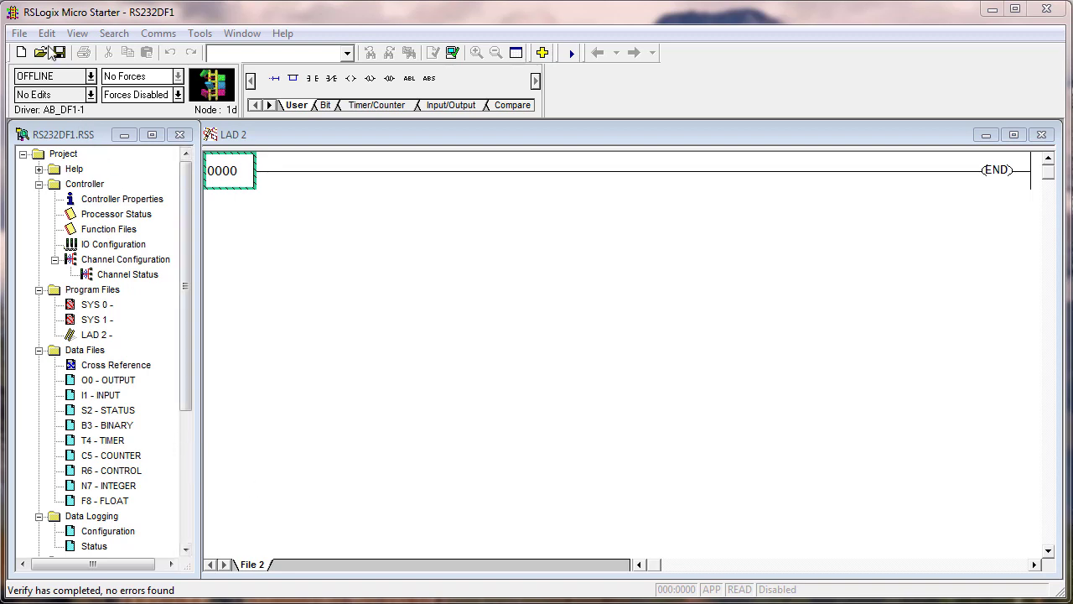
left_click(17, 34)
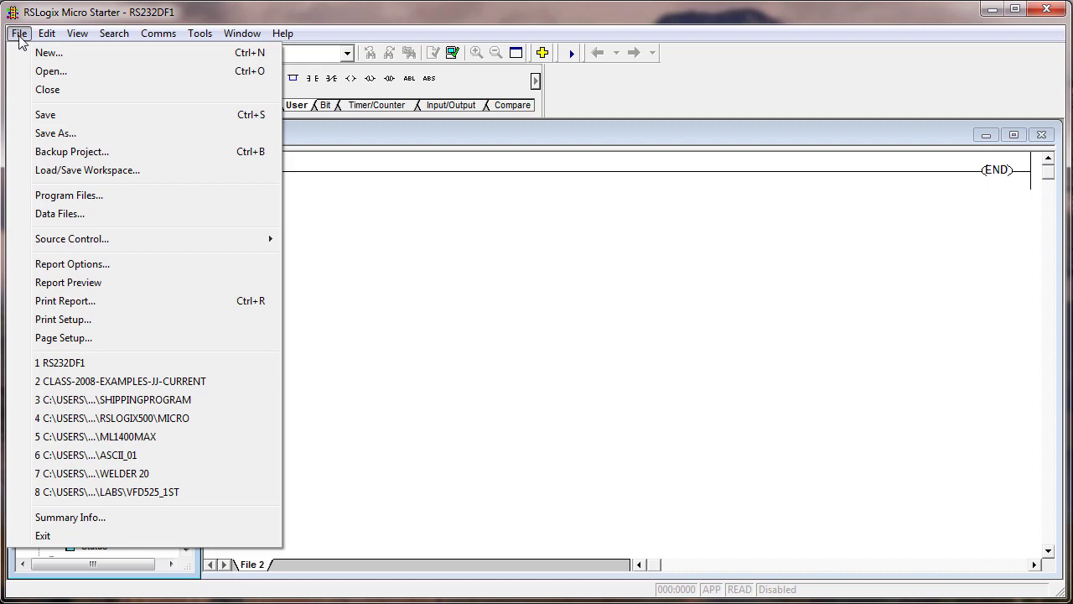
left_click(59, 136)
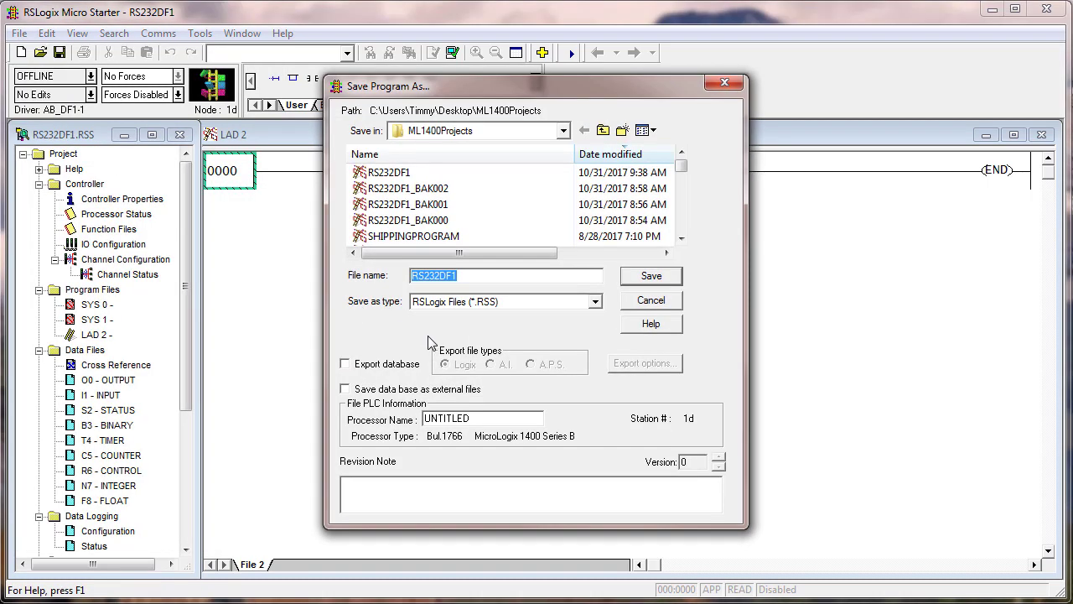
left_click_drag(463, 279, 409, 278)
type("ML1400LabNavEd")
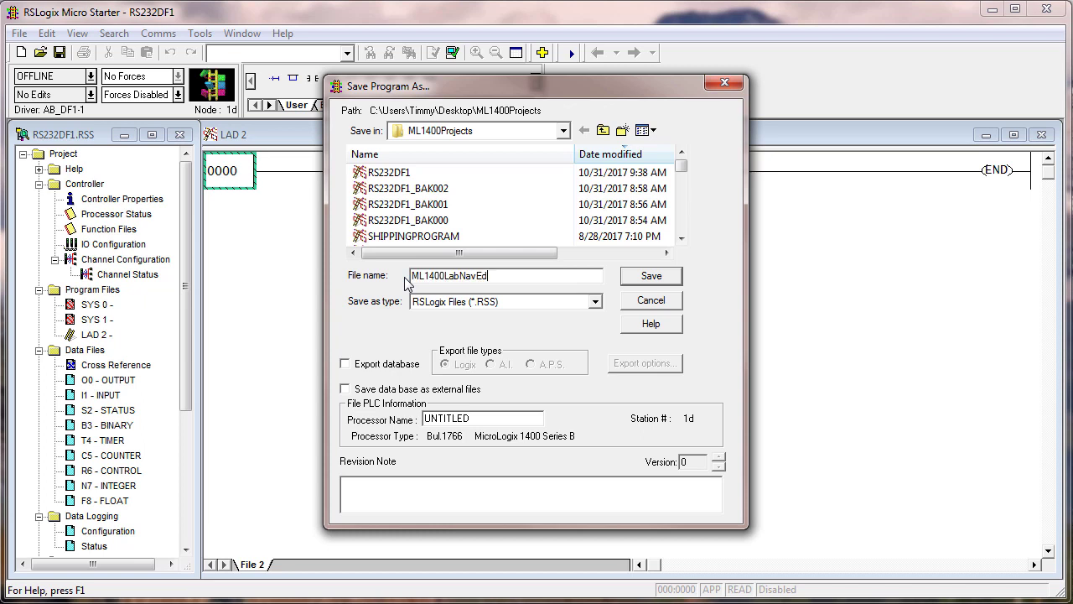
type("it01")
left_click(648, 279)
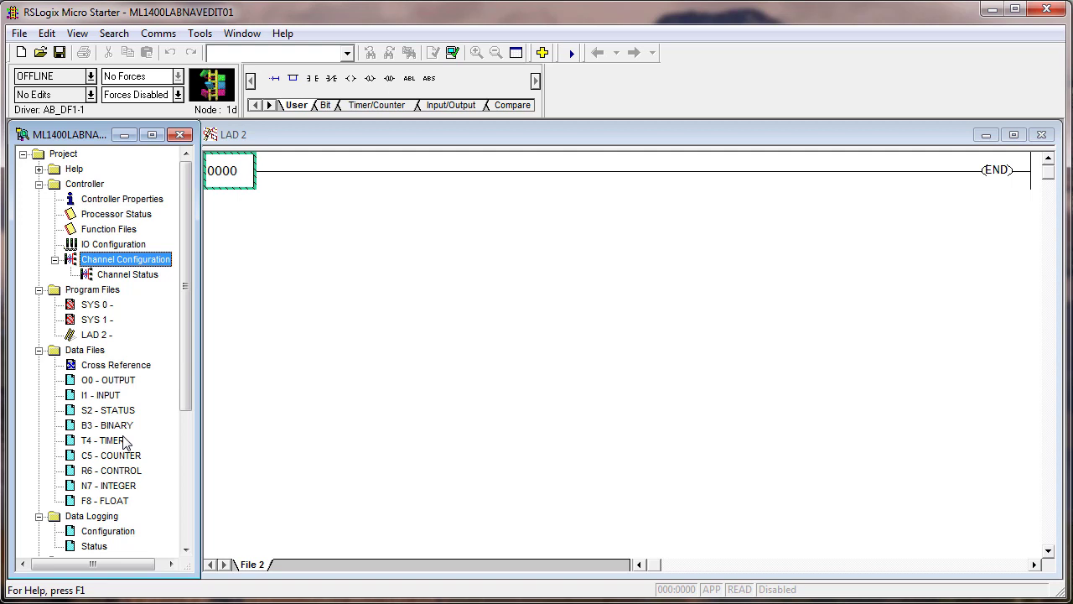
Step: Open the O0 output data file in a widened window and compare its words with those of the I1 input file
double_click(114, 380)
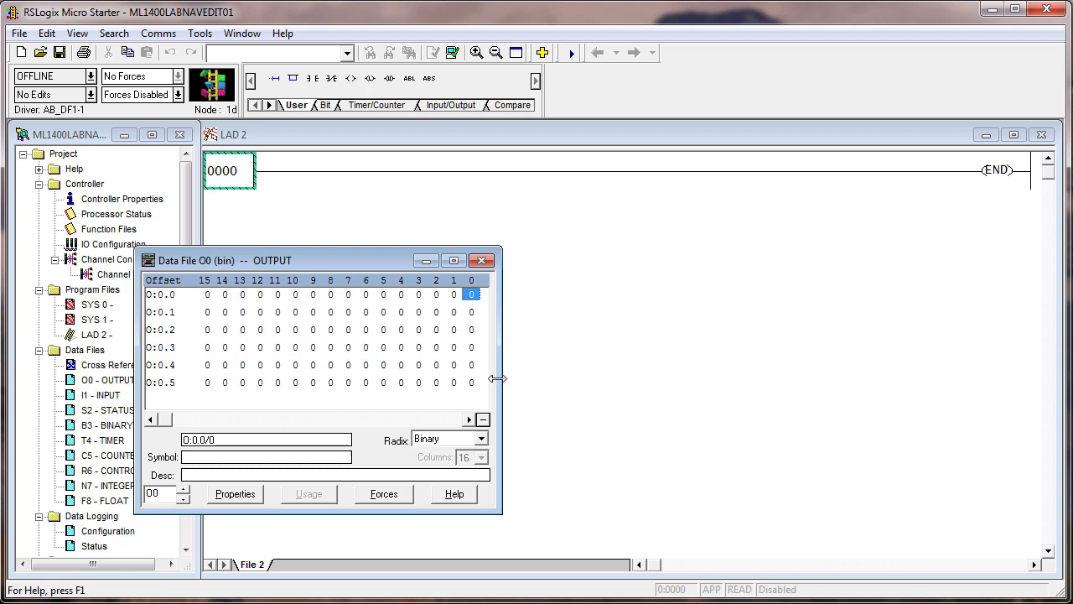
left_click_drag(501, 379, 781, 369)
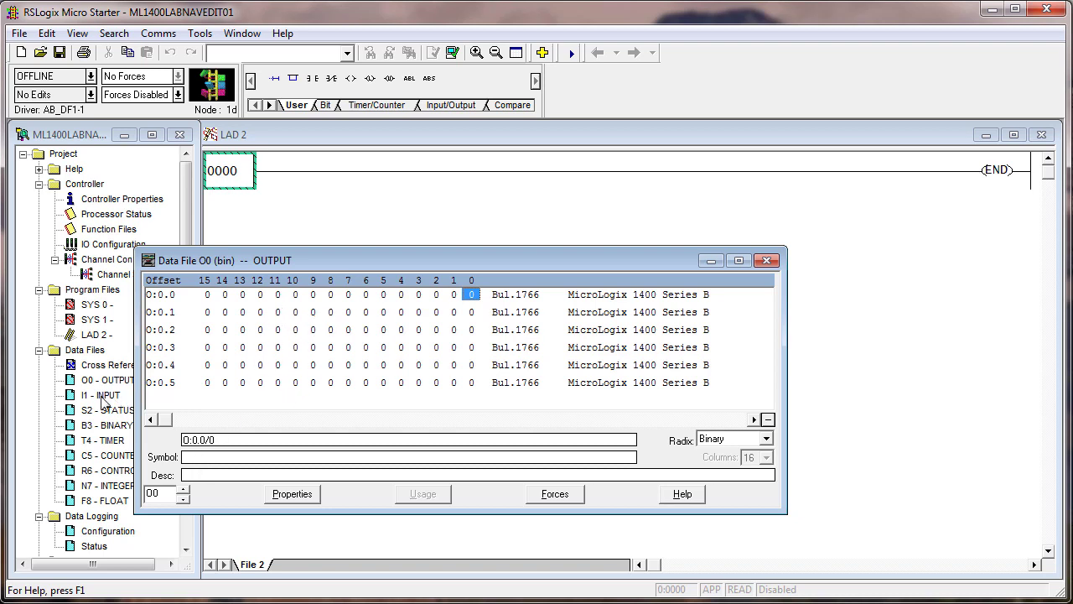
left_click(185, 496)
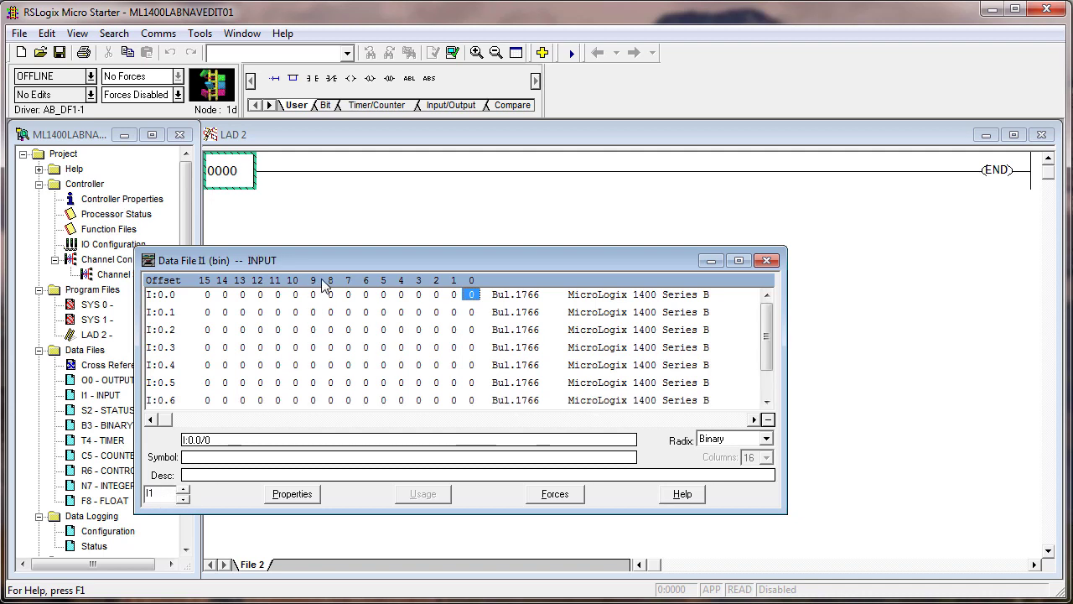
left_click_drag(327, 261, 513, 264)
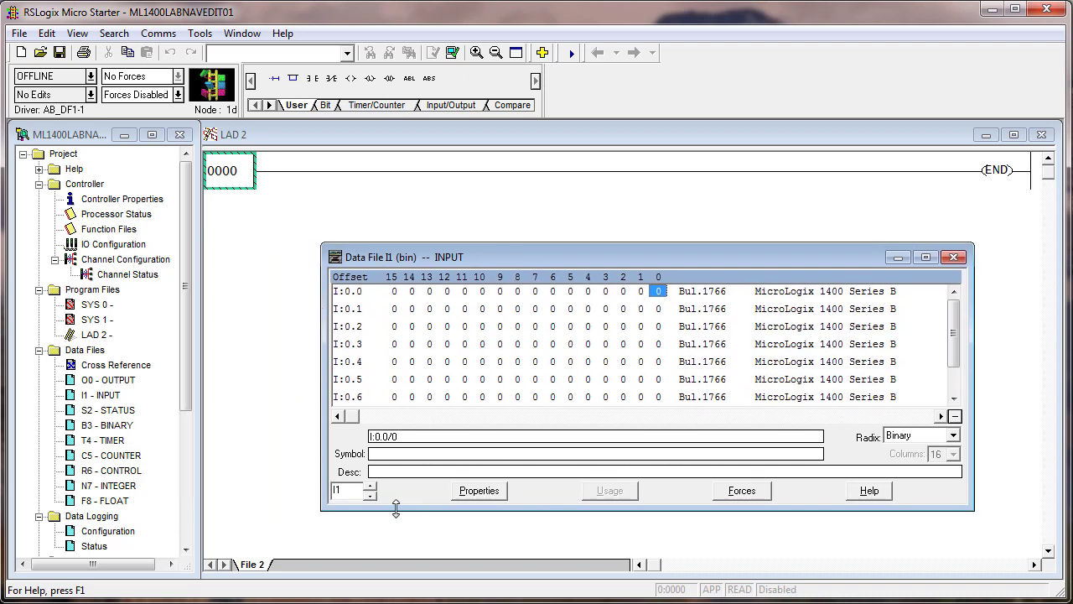
left_click(369, 495)
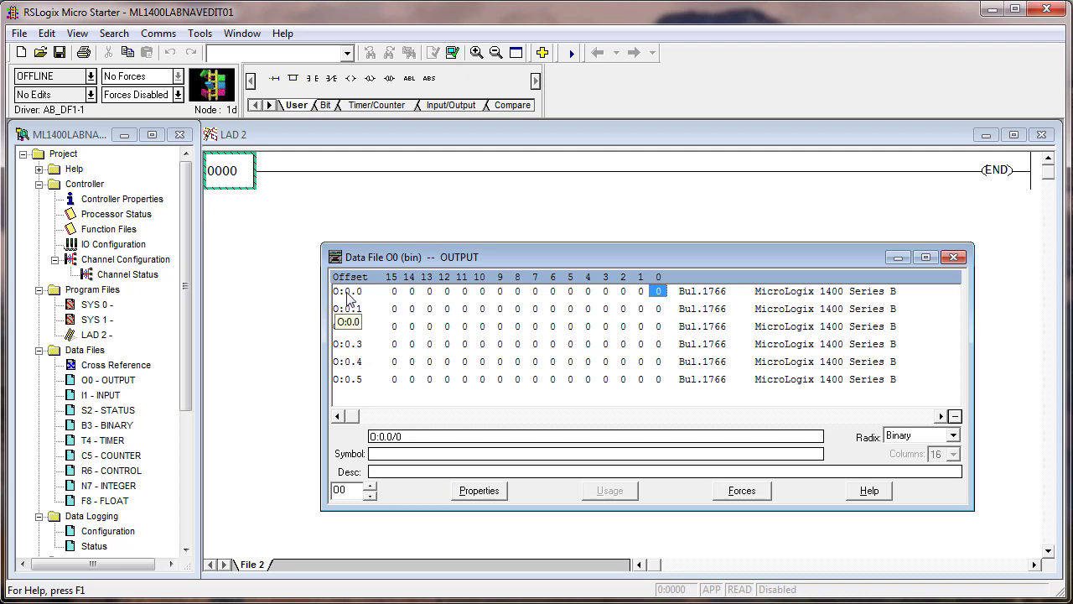
left_click(370, 487)
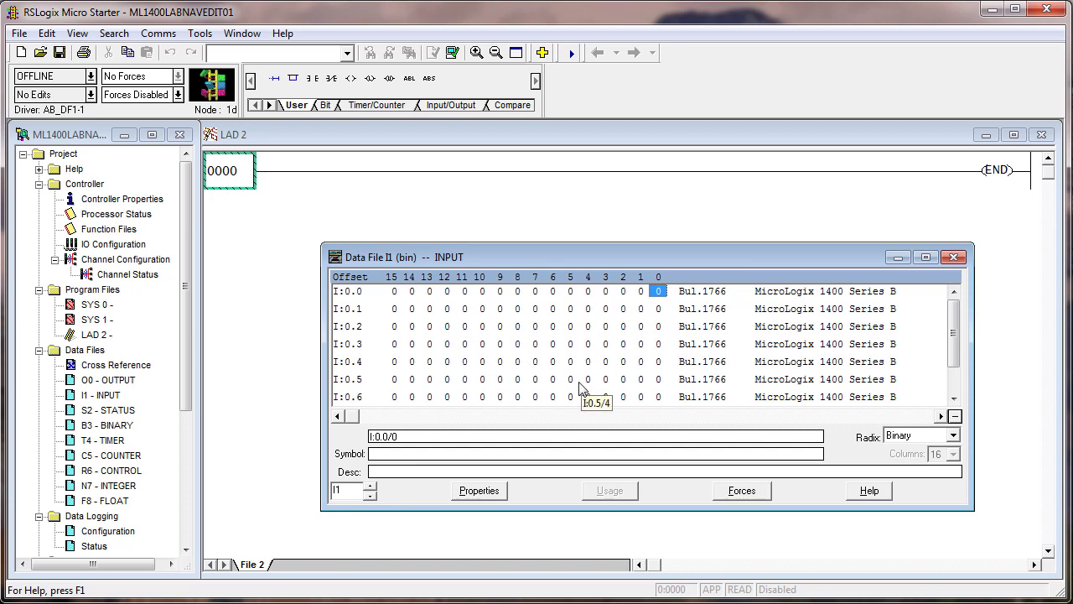
Step: Bring up the S2 status data file and view it in Binary radix before returning it to Structured
left_click(370, 487)
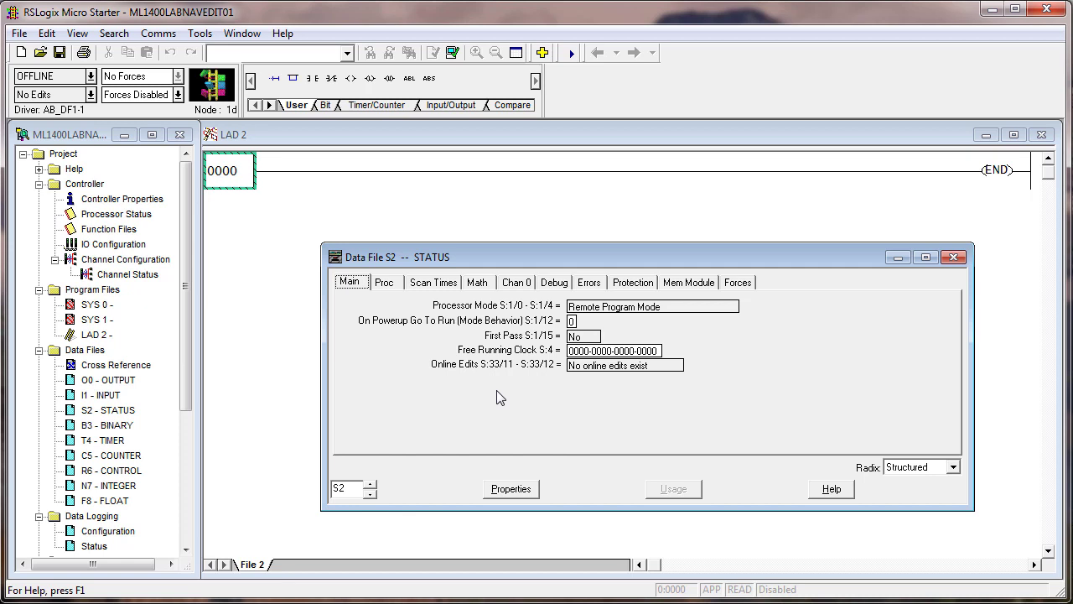
left_click(953, 467)
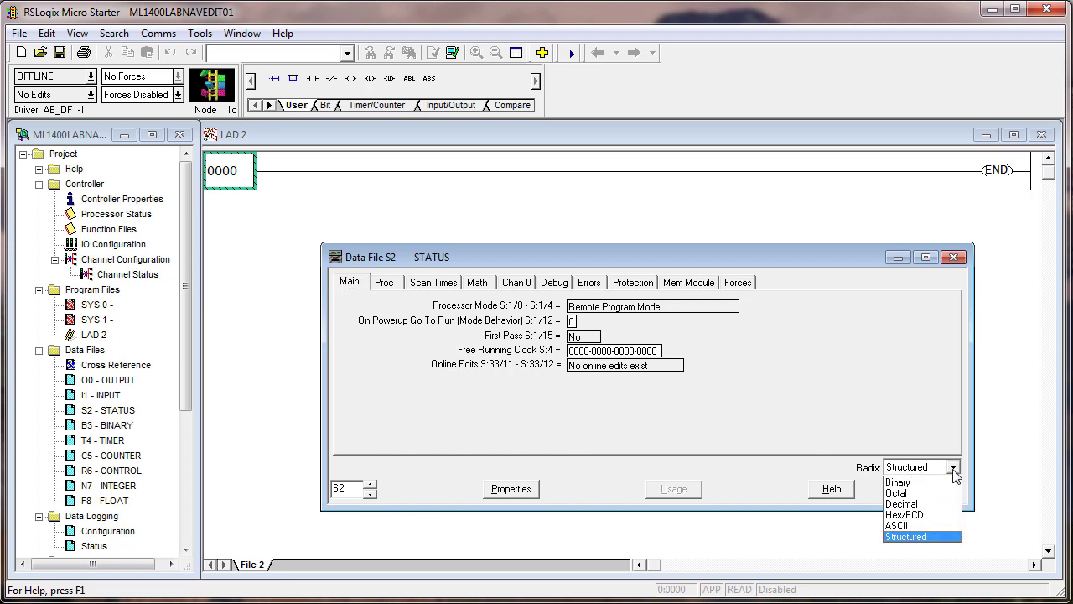
left_click(901, 482)
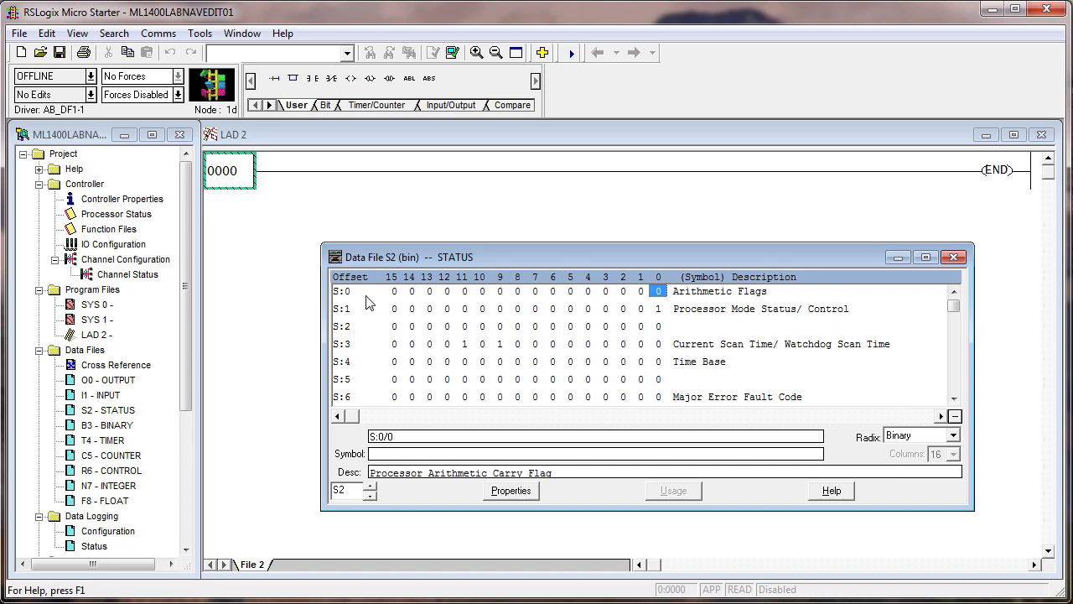
left_click(952, 436)
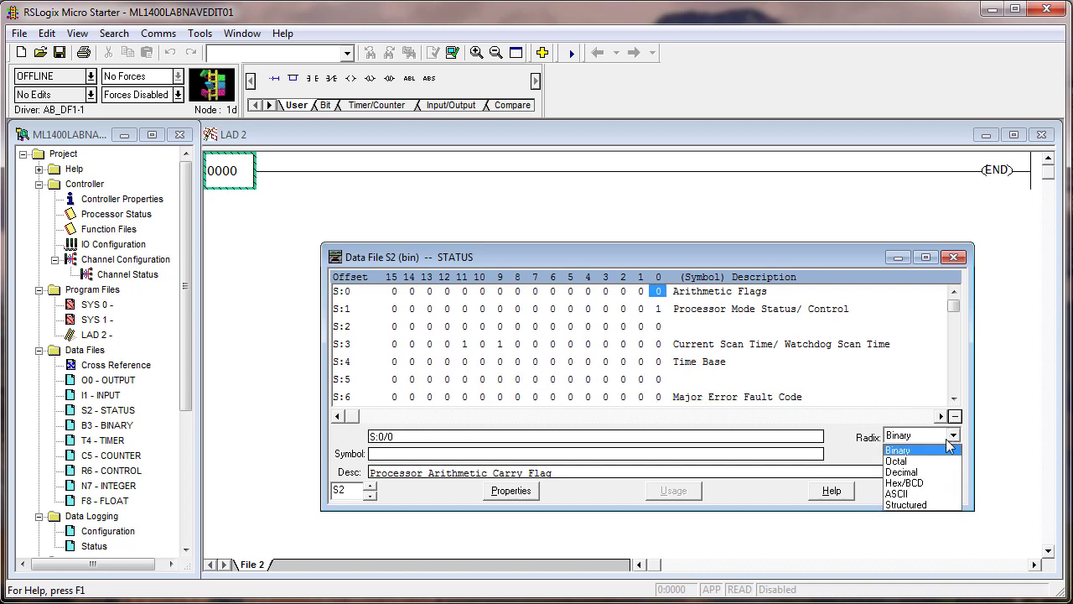
left_click(918, 504)
Step: Review the S2 status pages for processor, scan times, math, channel 0, memory module and forces, ending on the main page
left_click(389, 286)
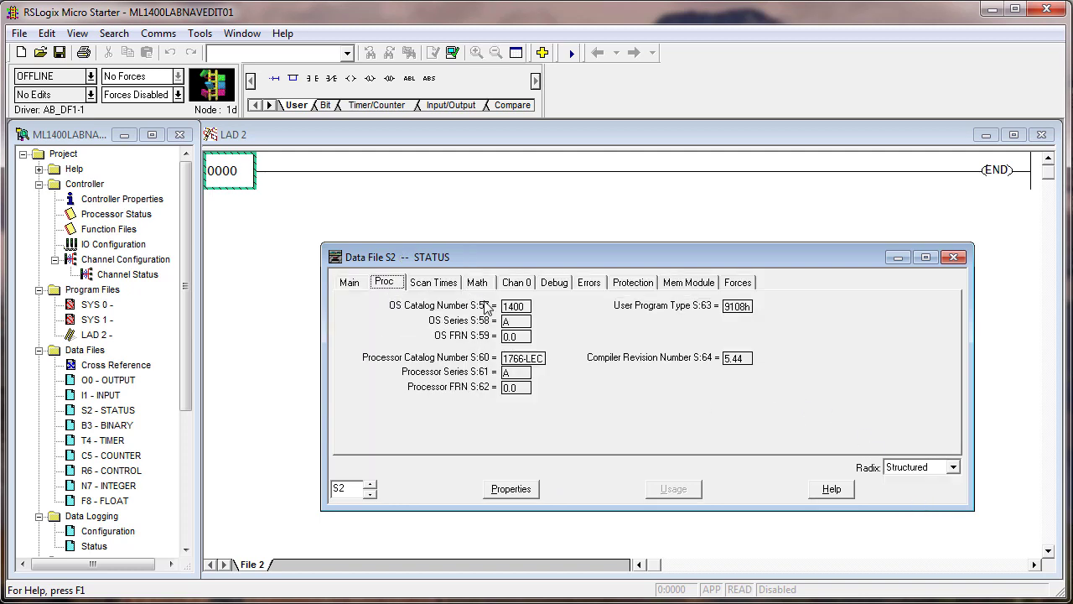
left_click(437, 285)
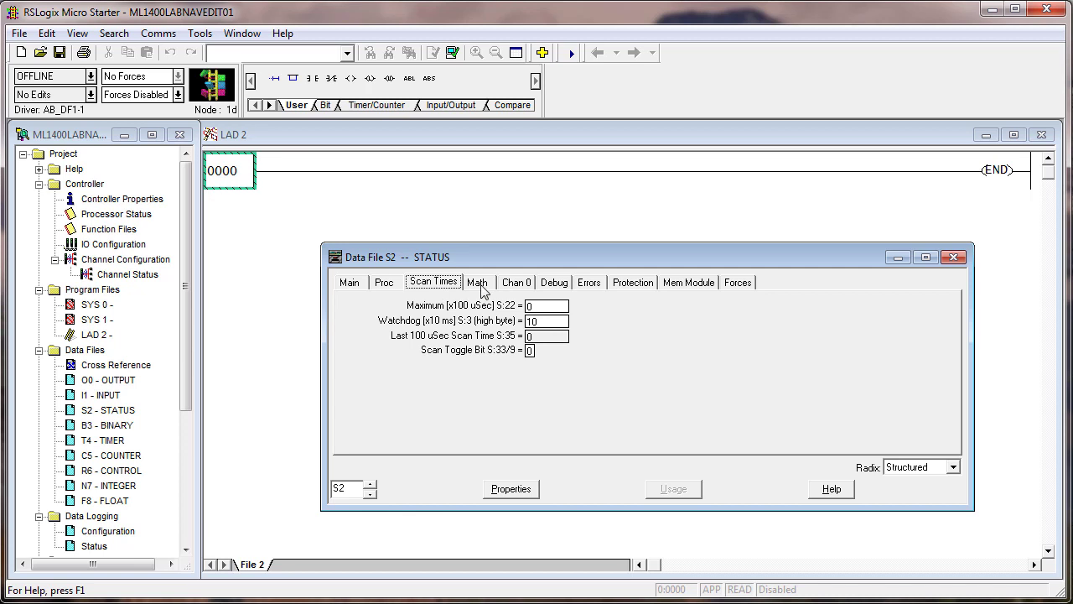
left_click(480, 283)
left_click(516, 287)
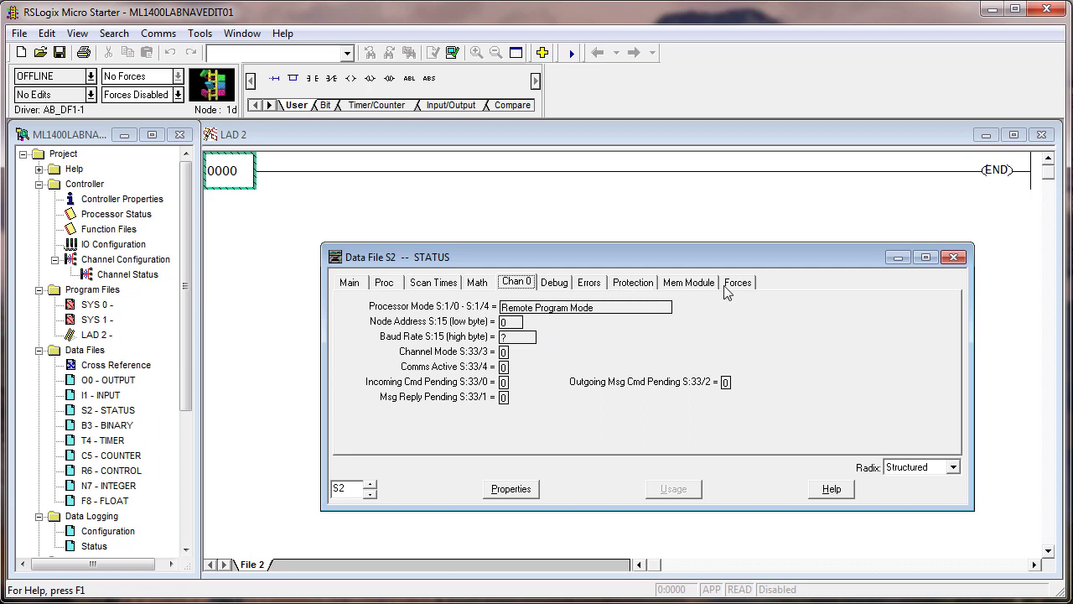
left_click(684, 288)
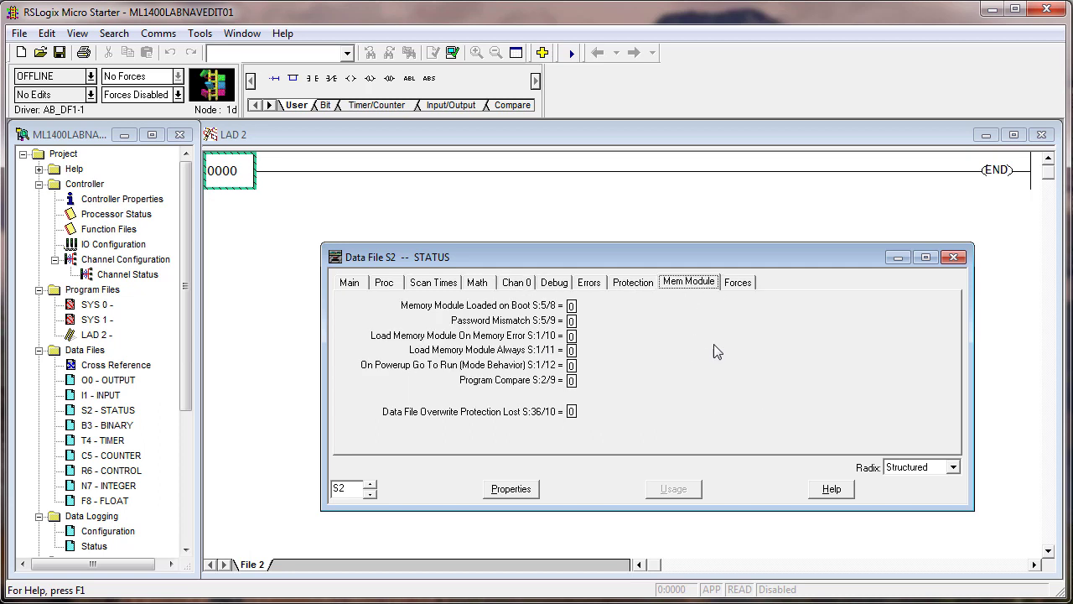
left_click(752, 287)
left_click(363, 285)
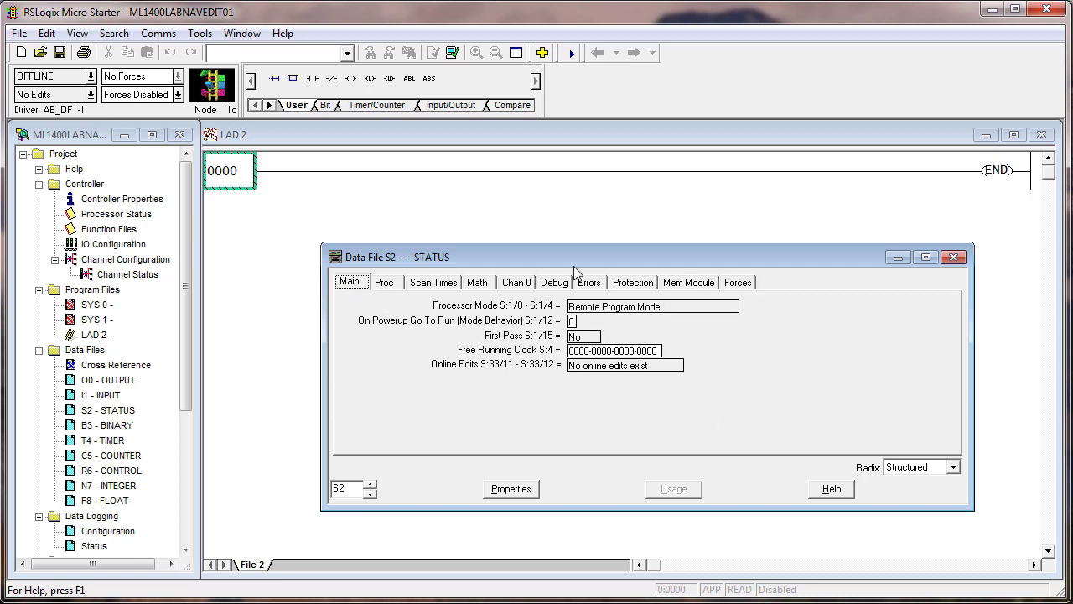
Step: Bring up the B3 binary data file and display it in Decimal radix
left_click(370, 485)
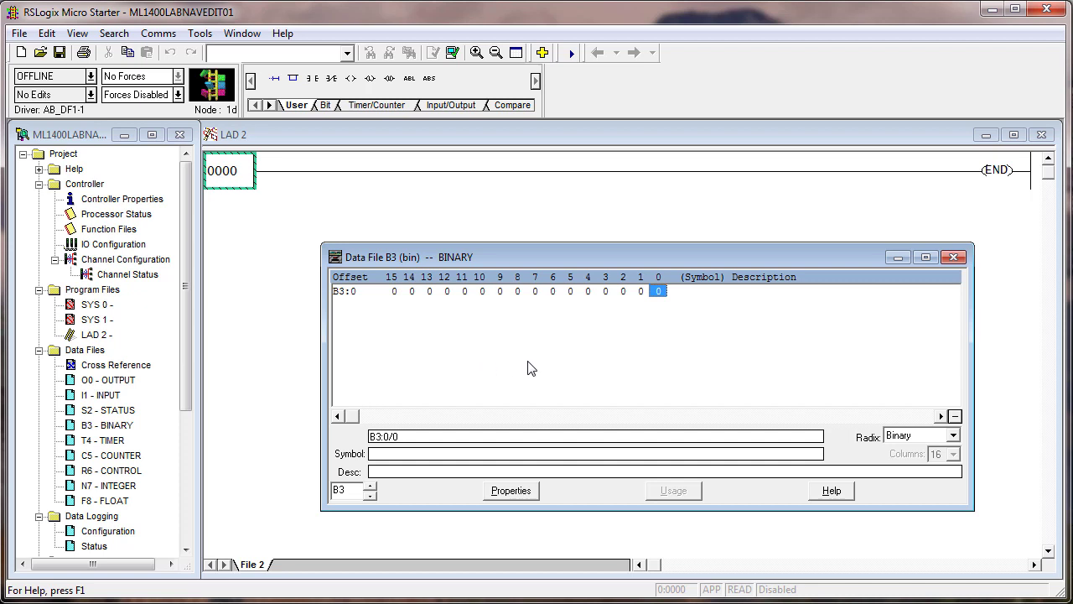
left_click(954, 435)
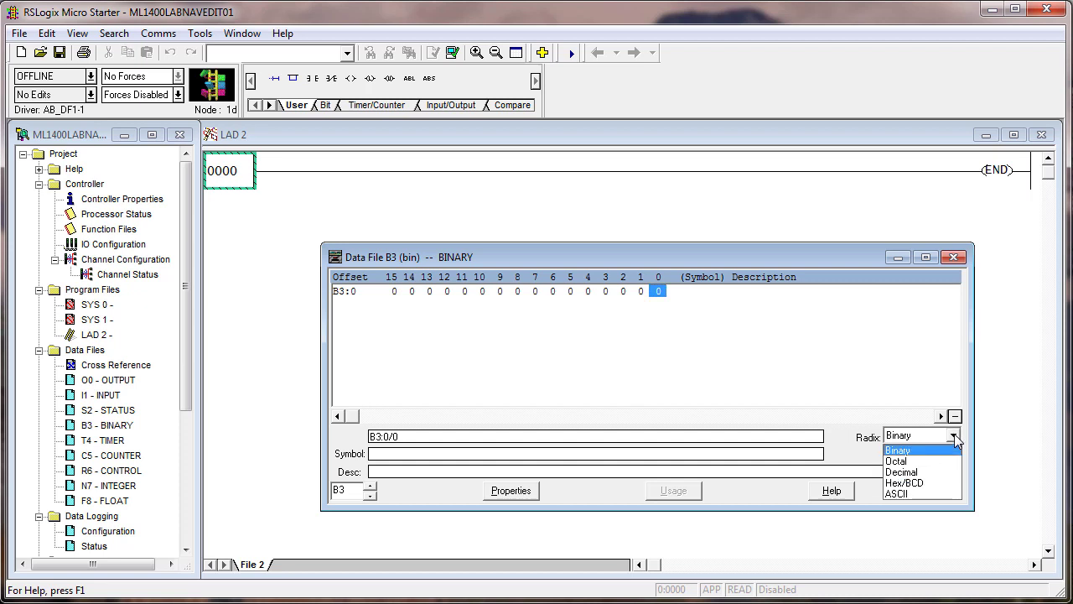
left_click(901, 472)
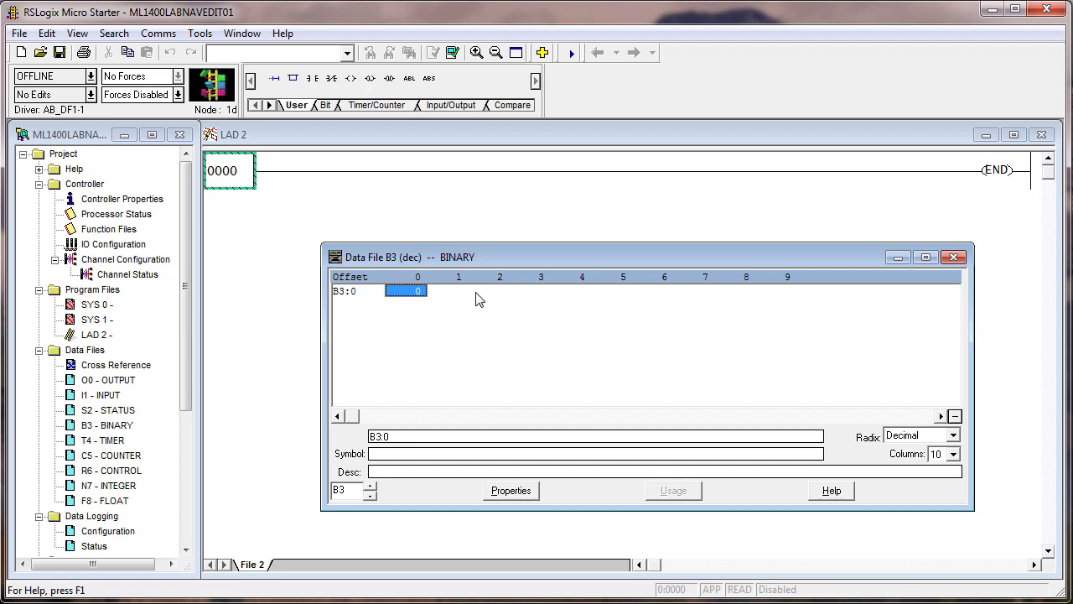
Step: Open the properties of the B3 data file and apply B3:1 as its last element
left_click(513, 496)
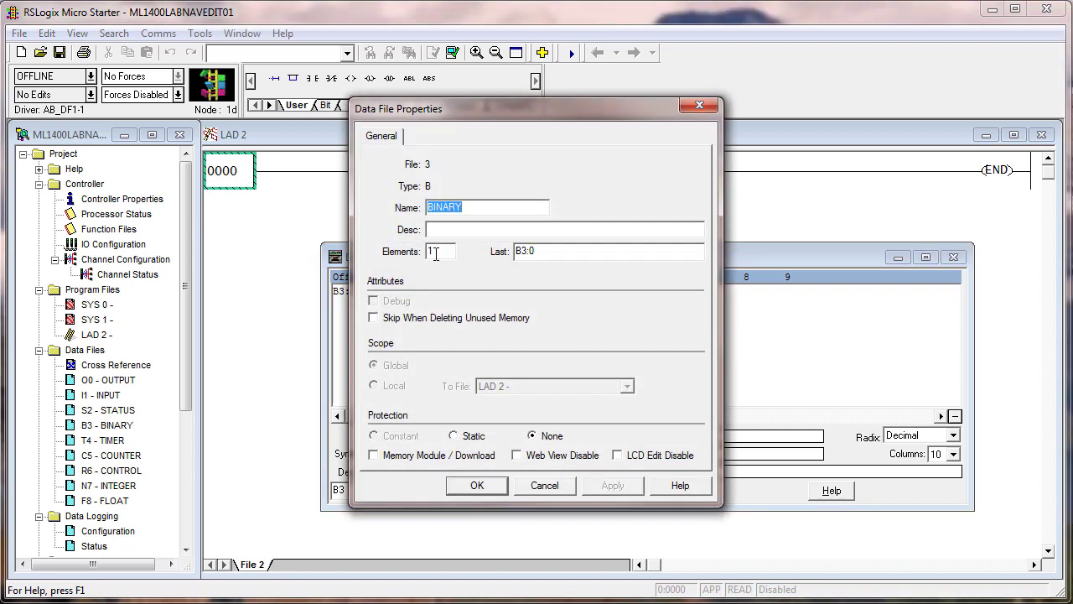
left_click(532, 251)
key("BackSpace")
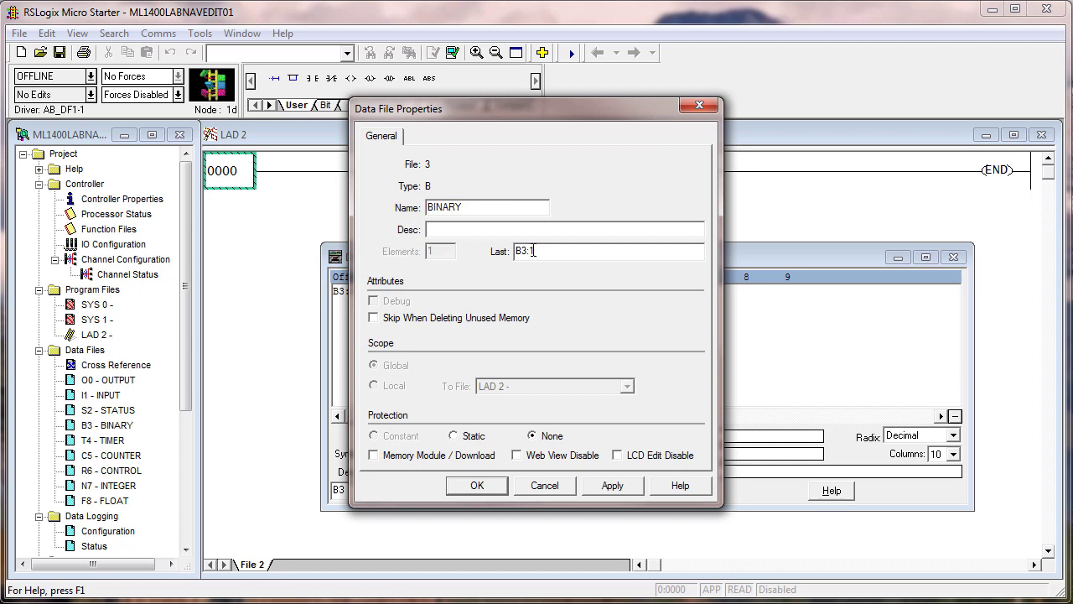
left_click(613, 484)
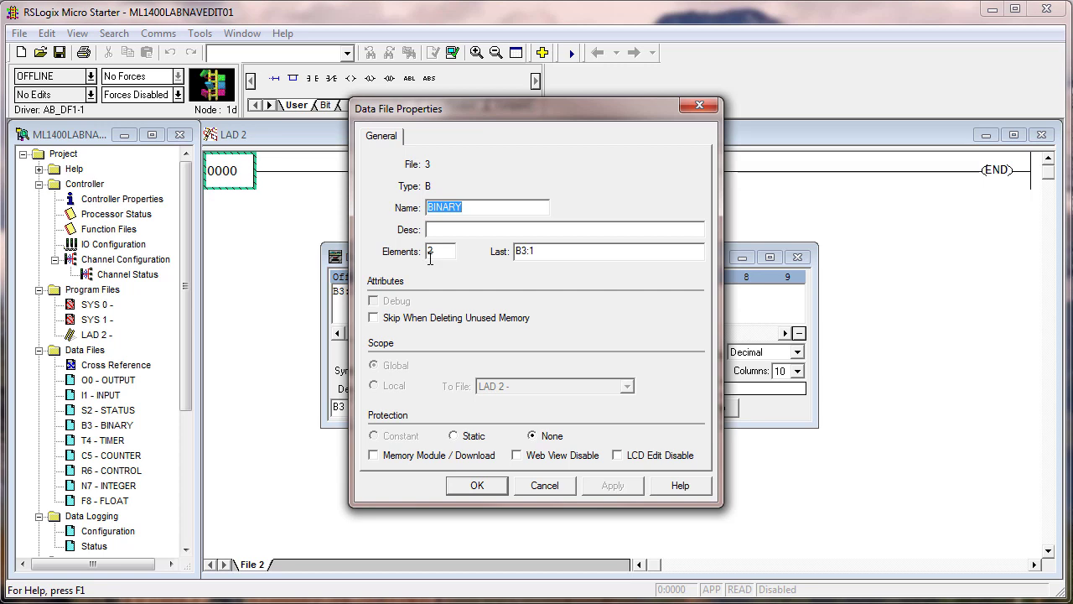
Step: Set the B3 data file's element count to 3 and accept the properties
double_click(434, 253)
type("3")
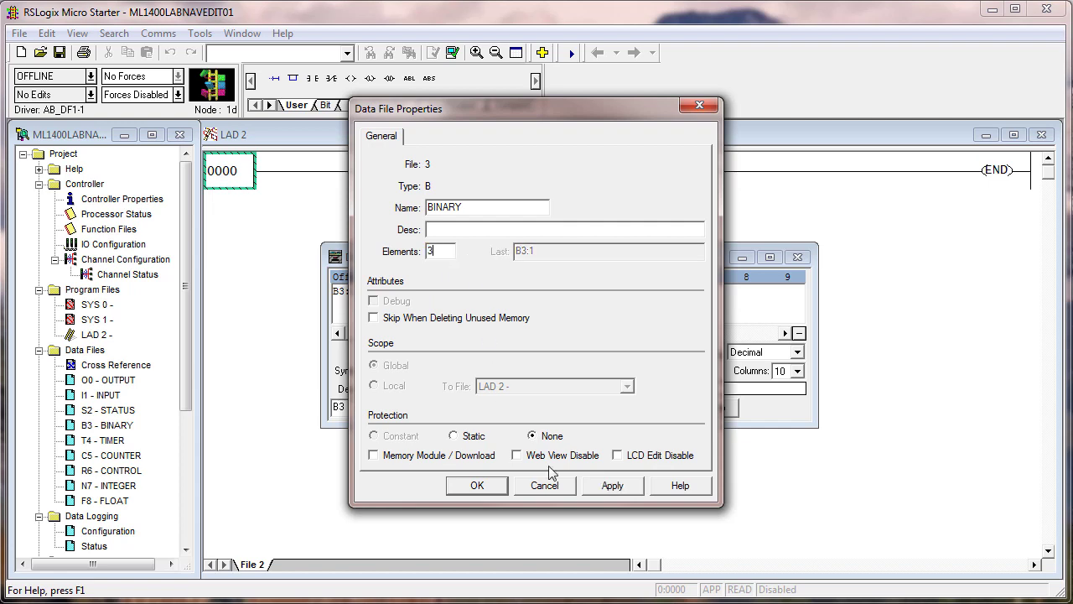
left_click(609, 486)
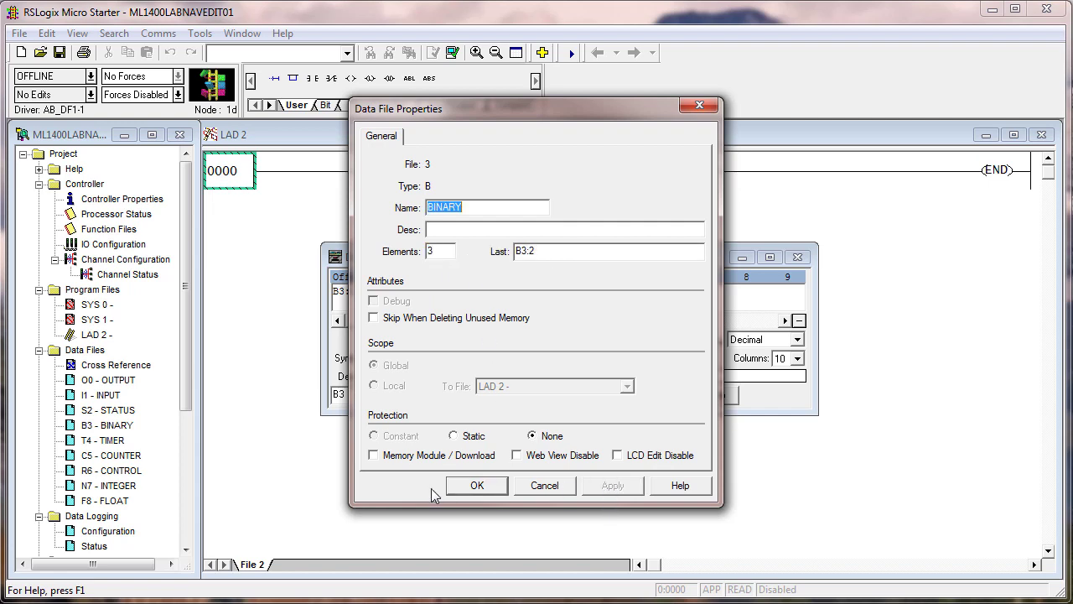
left_click(469, 486)
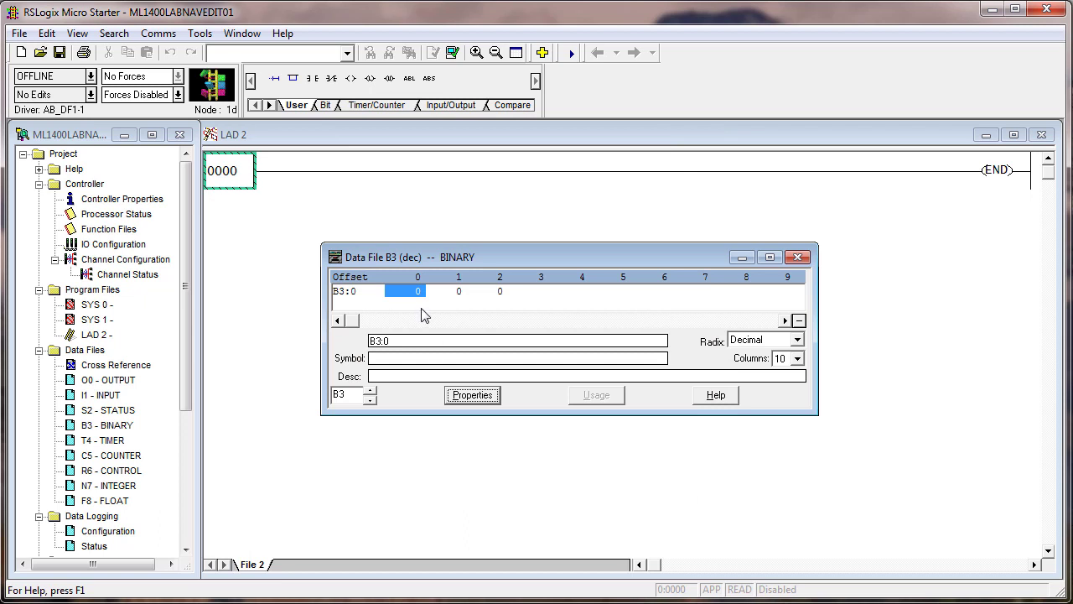
Step: Set the B3 data file's radix to Binary and make its window taller to show all three words
left_click(797, 340)
left_click(783, 356)
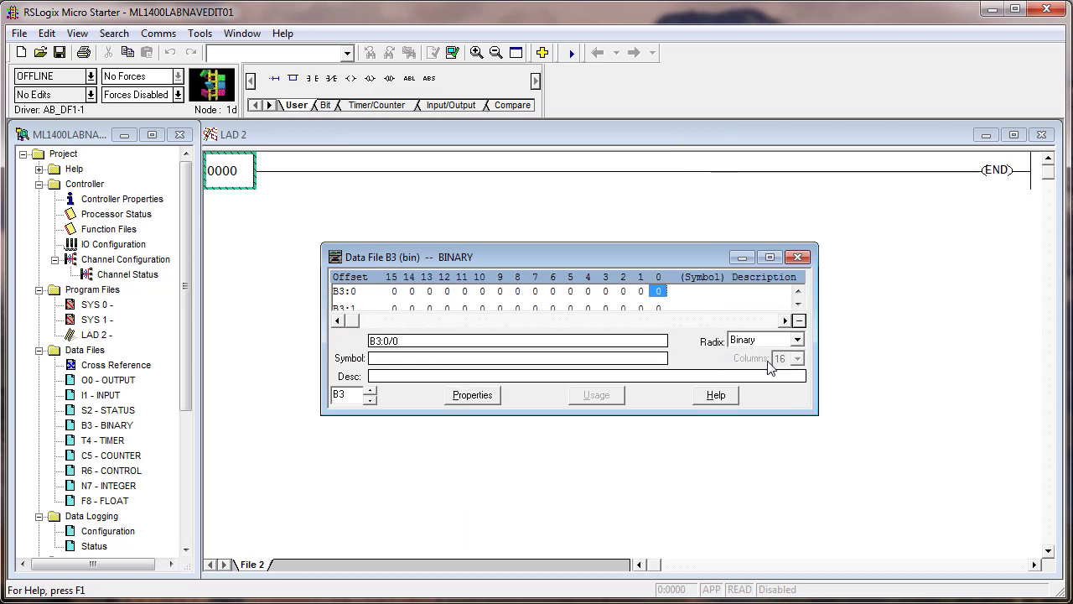
left_click_drag(749, 414, 749, 441)
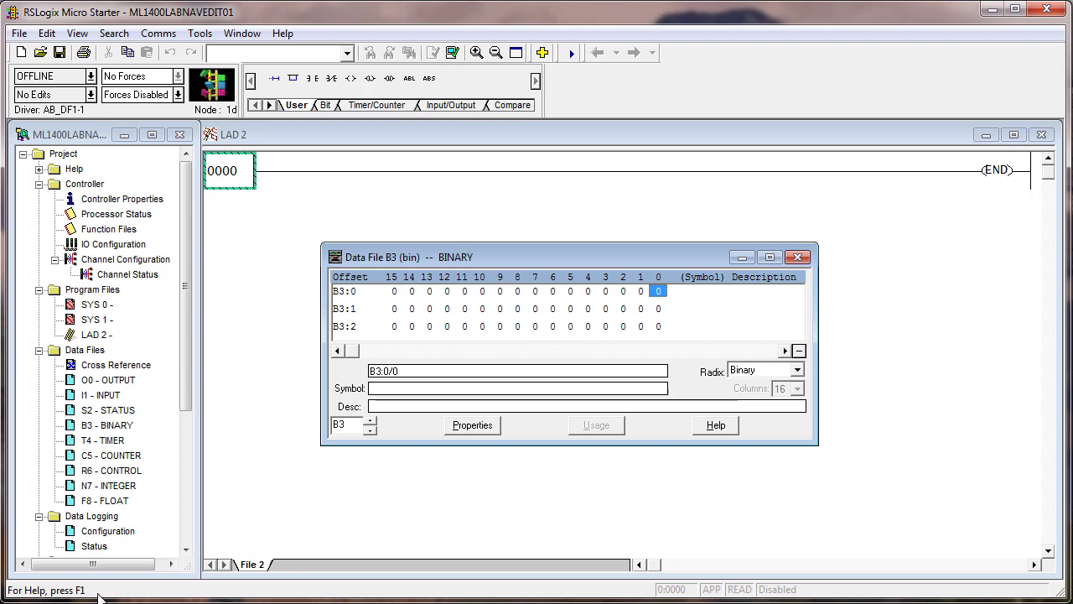
Step: Set the B3 data file window to stay on top and widen it to show the symbol and description column
left_click(335, 258)
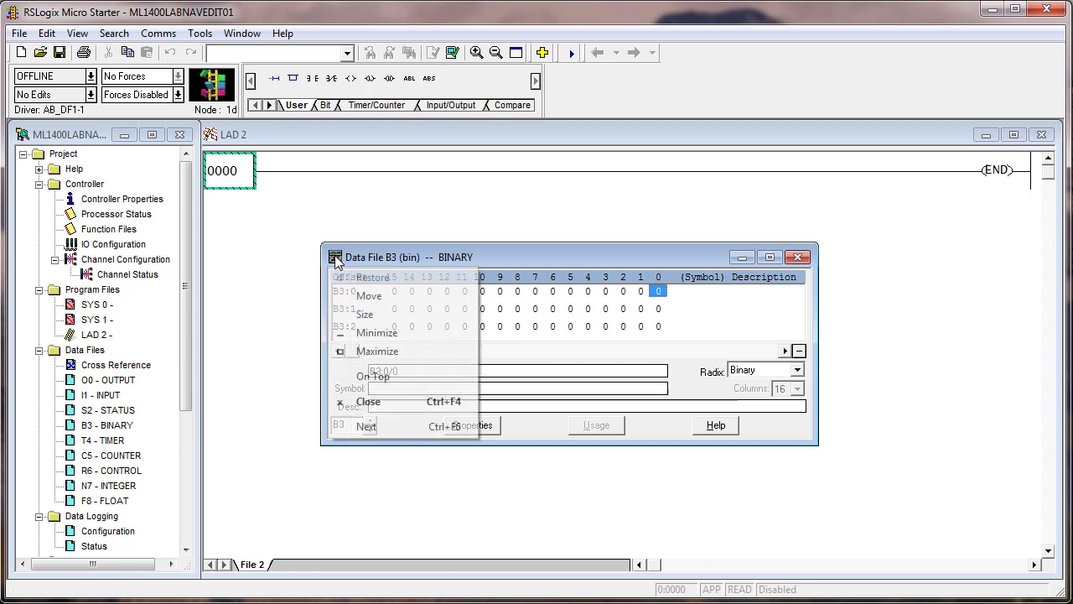
left_click(385, 377)
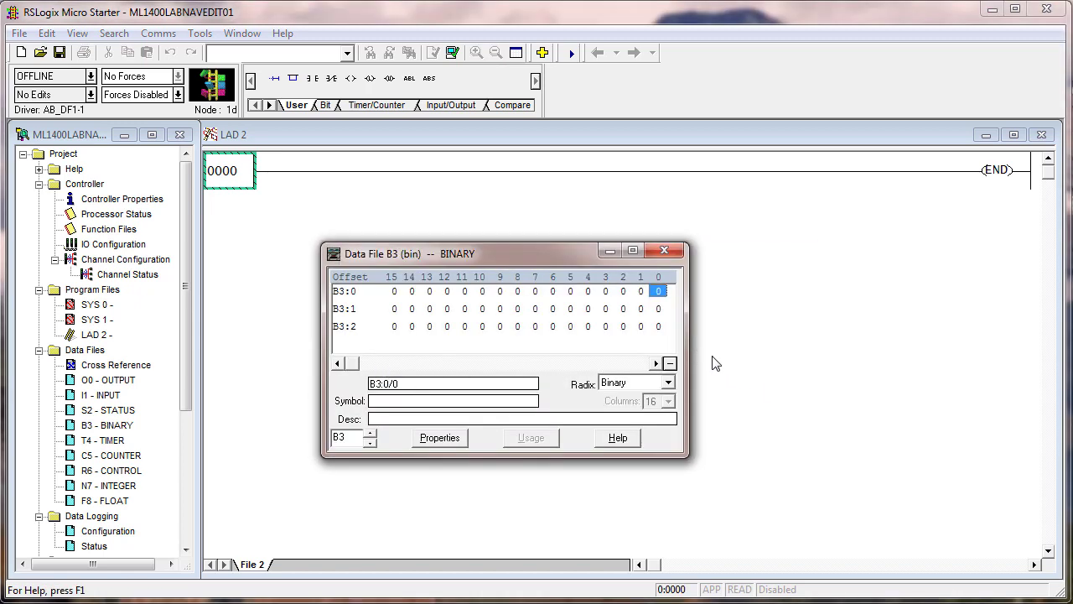
left_click_drag(688, 352, 844, 343)
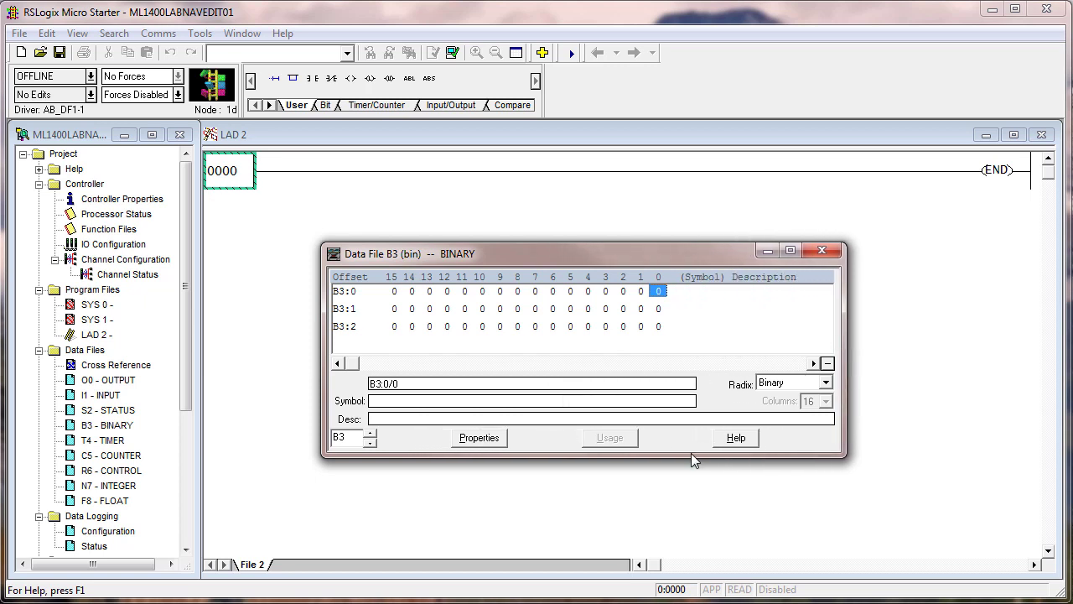
Step: Shorten the B3 data file window and turn off its stay-on-top setting
left_click_drag(691, 455, 690, 435)
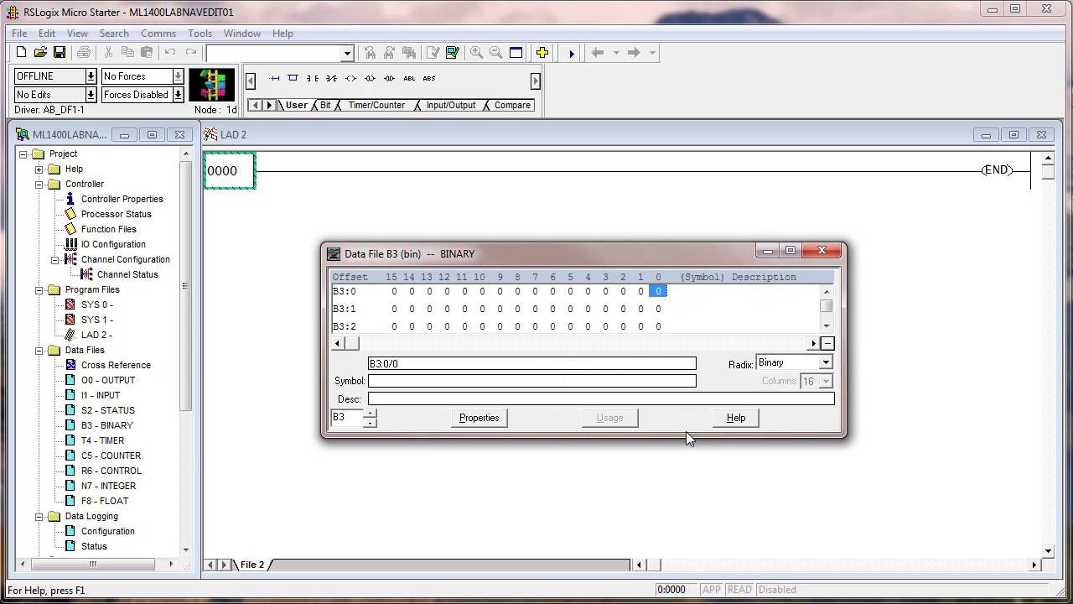
left_click(464, 141)
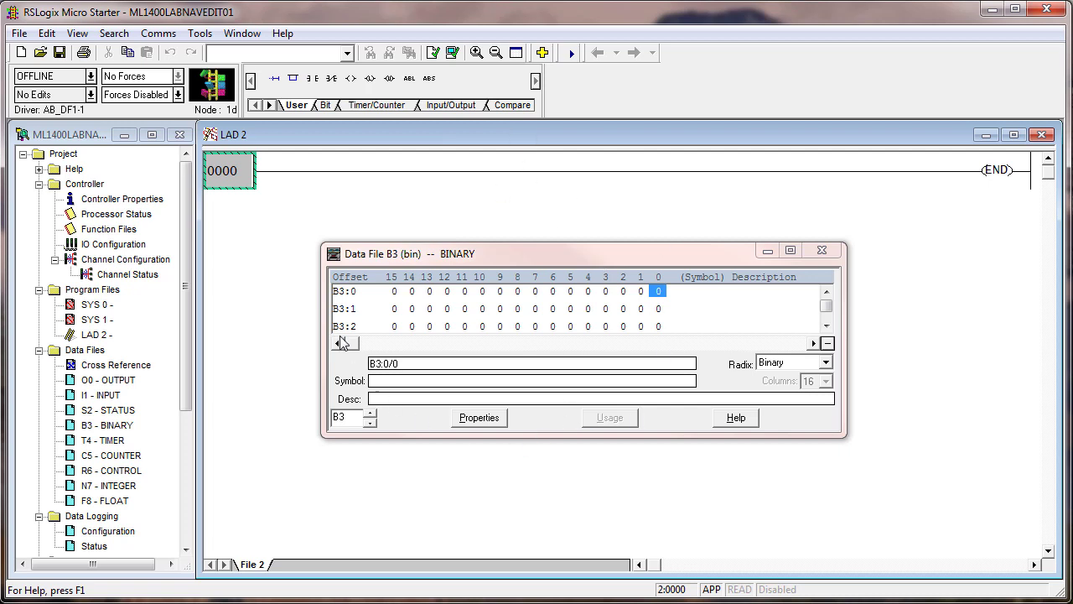
left_click(334, 255)
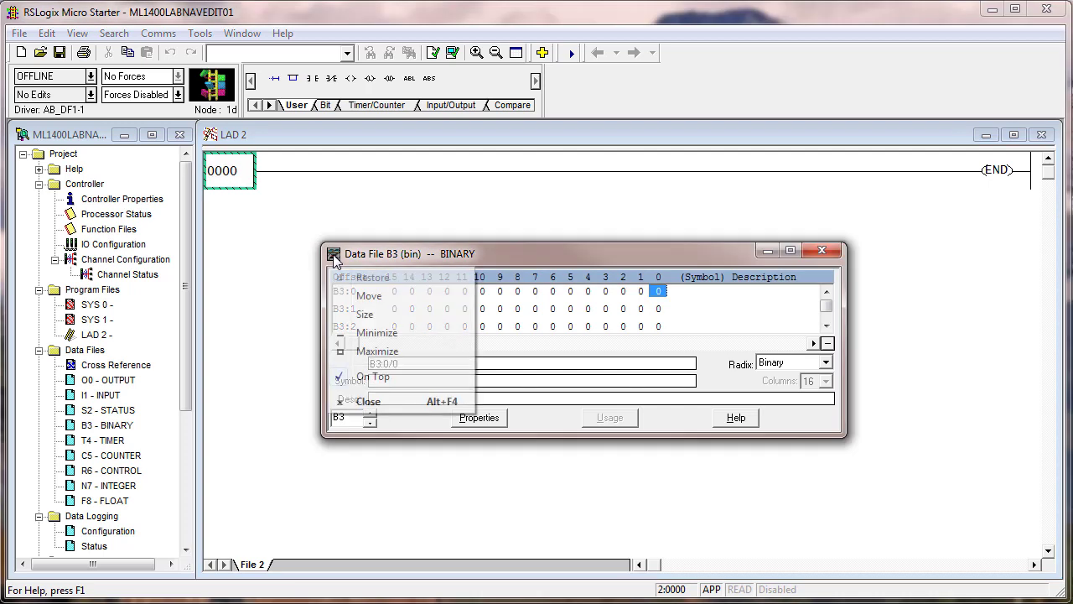
left_click(367, 379)
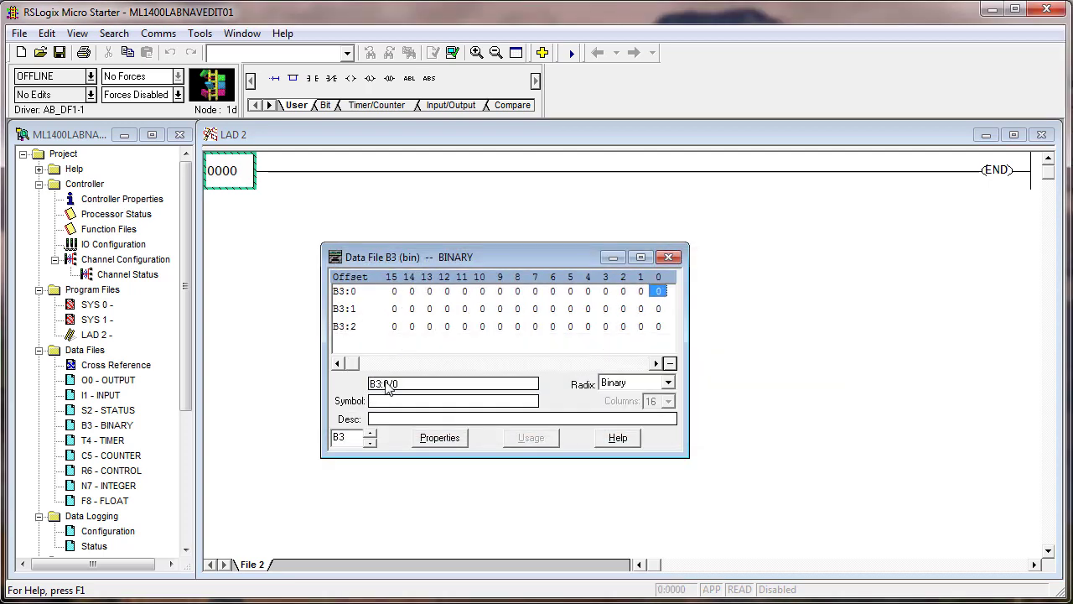
Step: Bring the LAD 2 ladder window to the front and reopen the B3 data file over it
left_click(425, 132)
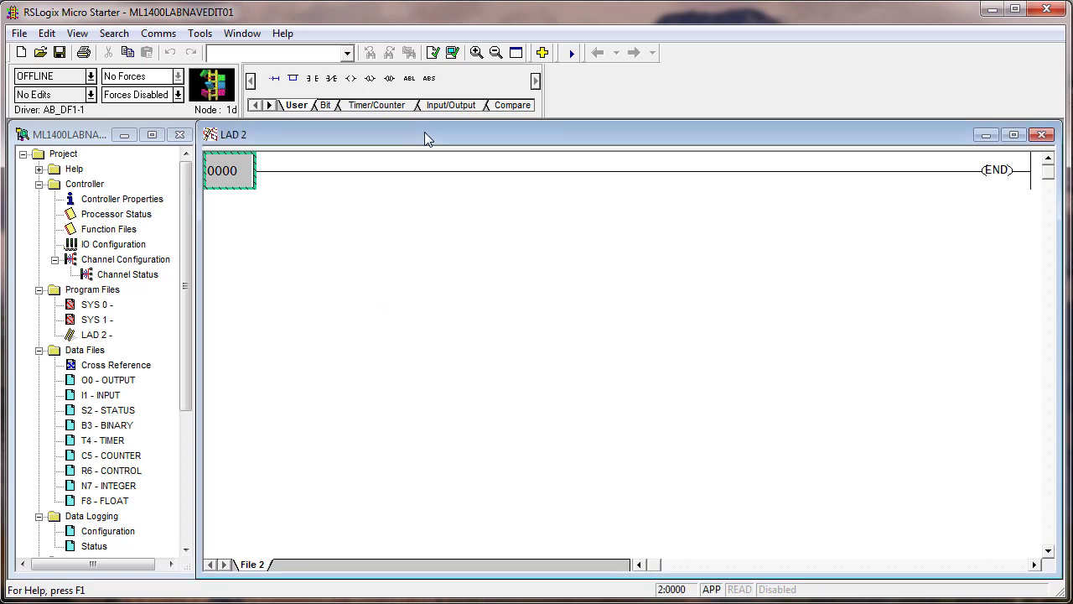
mouse_move(425, 131)
left_mouse_down()
mouse_move(441, 345)
mouse_move(422, 192)
mouse_move(429, 133)
left_mouse_up()
double_click(88, 426)
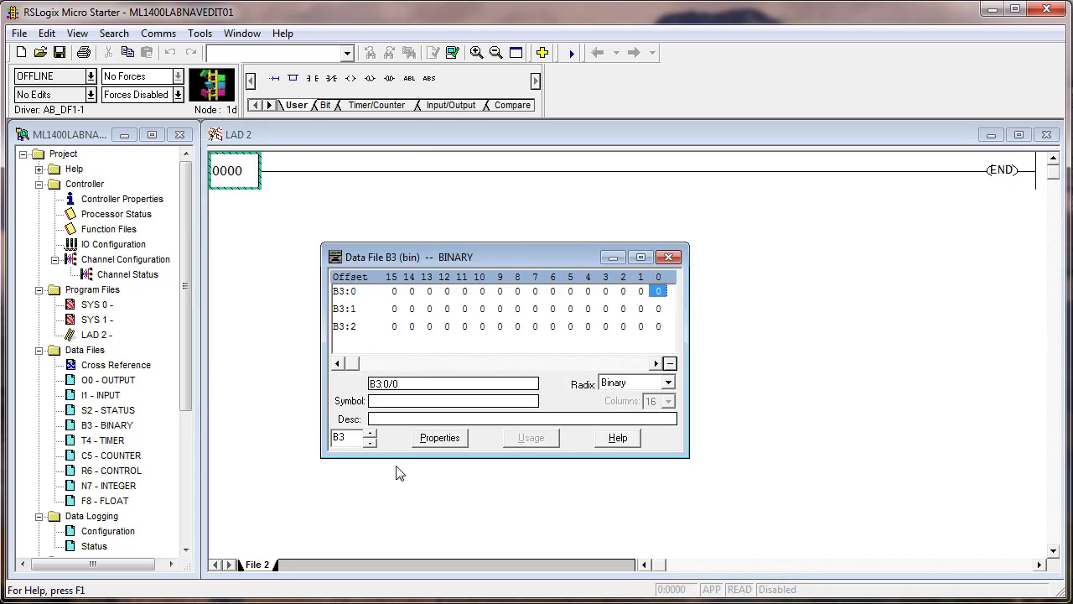
Step: Switch to the T4 timer data file and set its element count to 10 in its properties
left_click(371, 434)
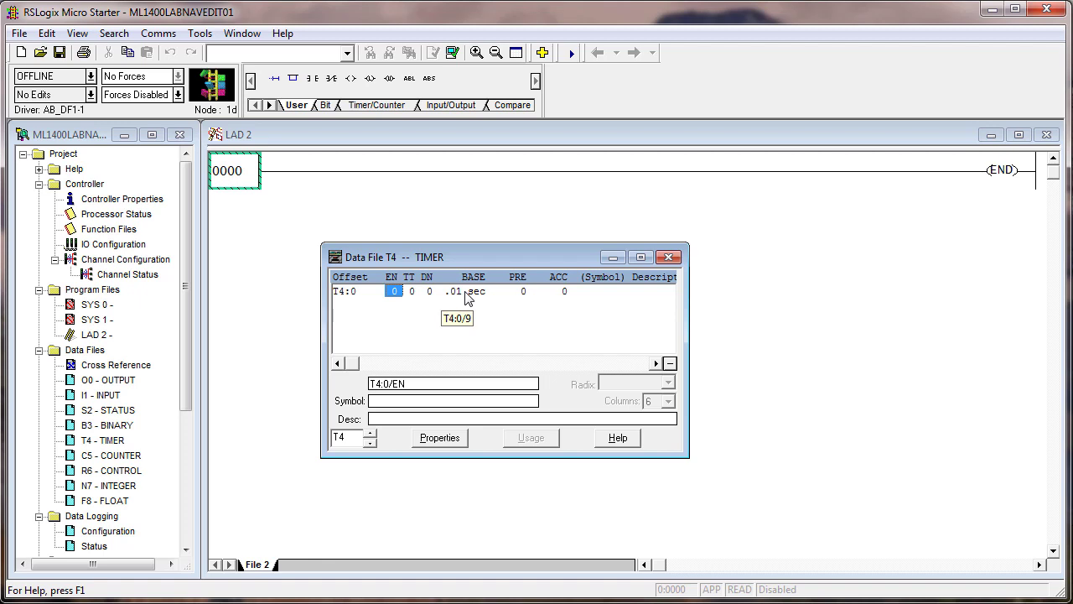
left_click(441, 438)
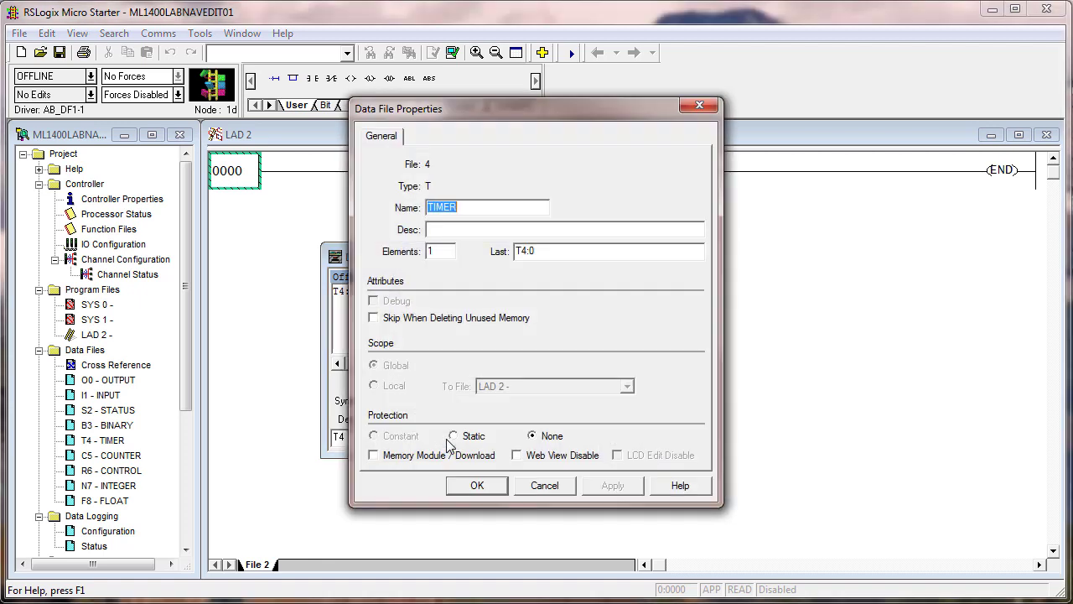
double_click(432, 252)
type("1")
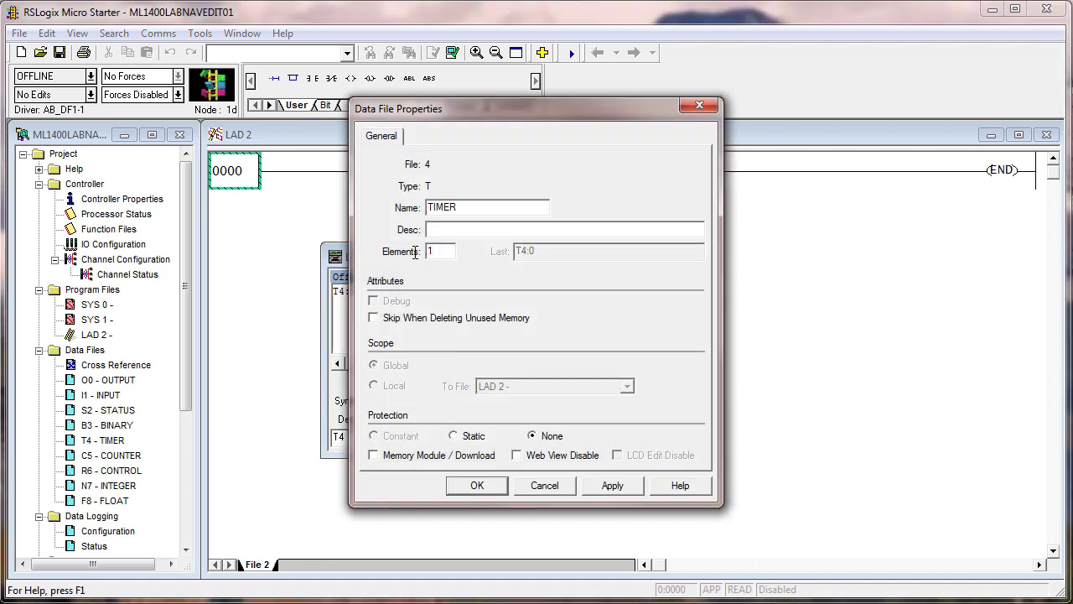
left_click(612, 487)
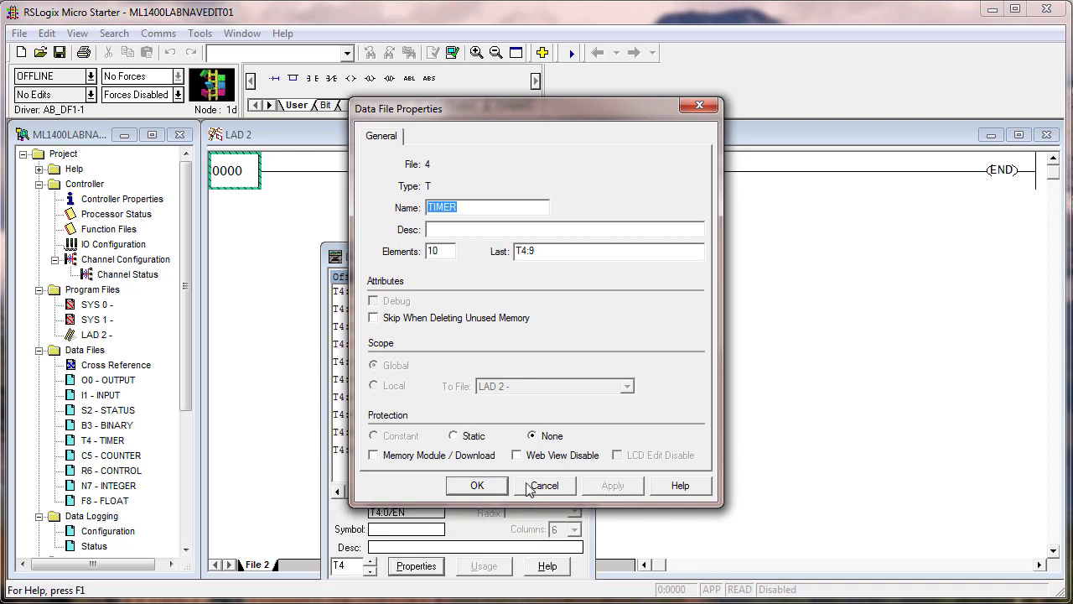
left_click(476, 485)
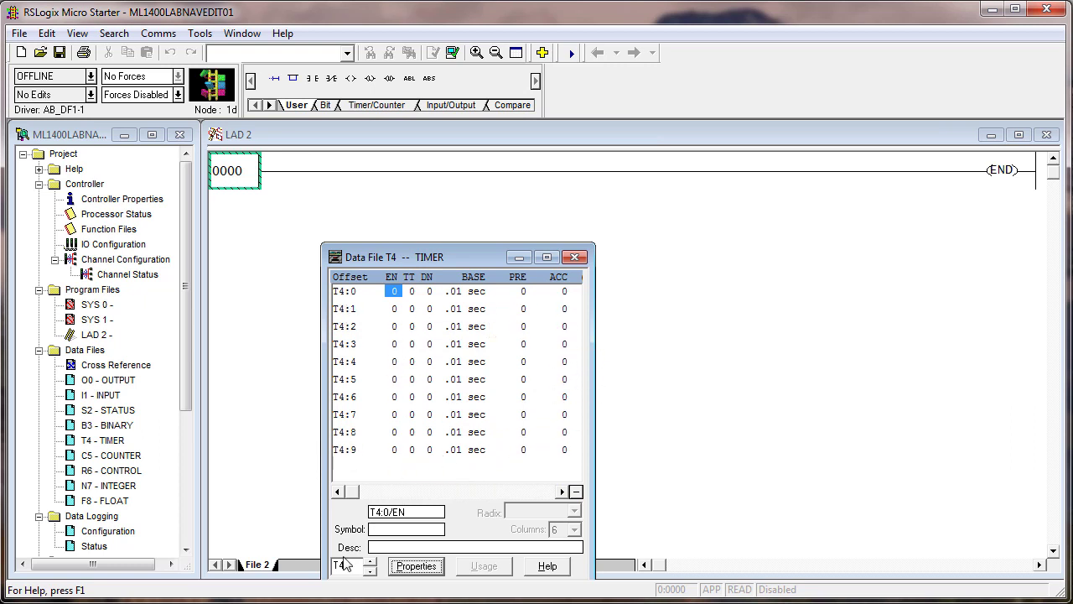
Step: Switch to the C5 counter data file, set its element count to 10, and recheck its properties
left_click(372, 562)
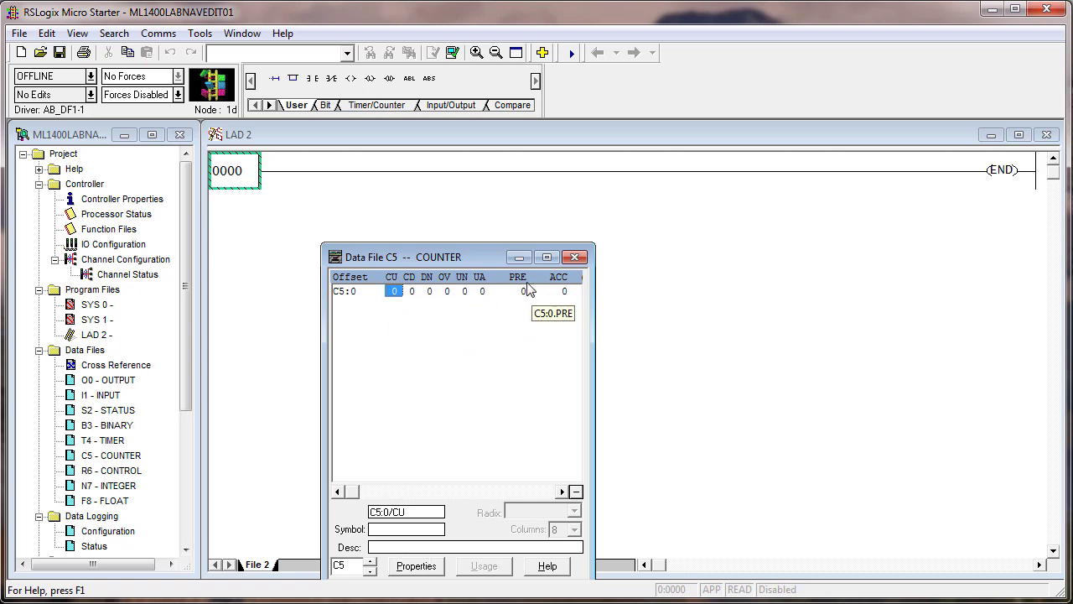
left_click(417, 566)
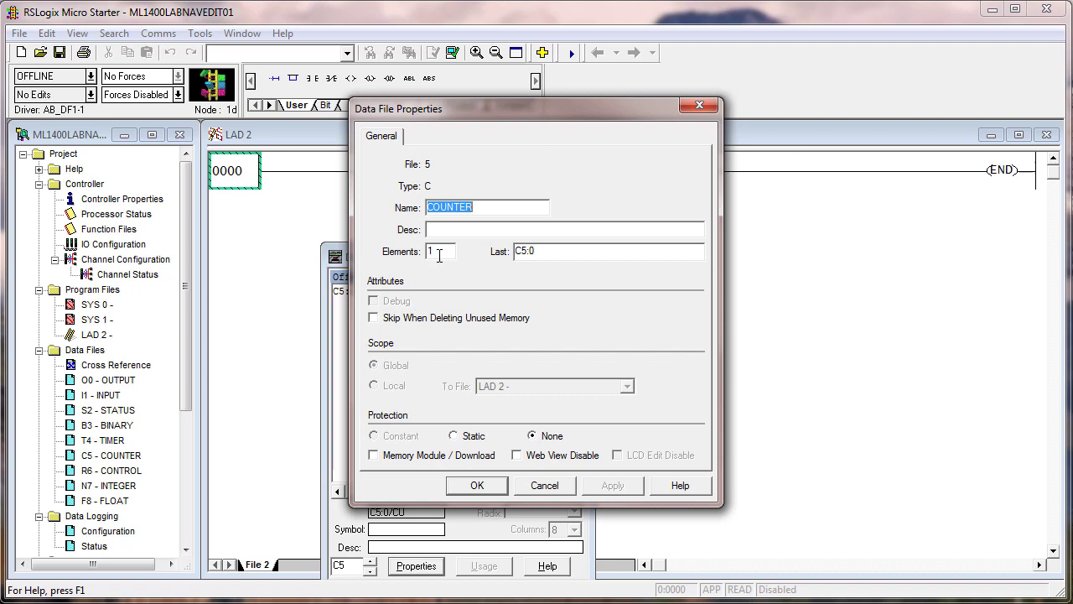
left_click(439, 256)
type("0")
key("Return")
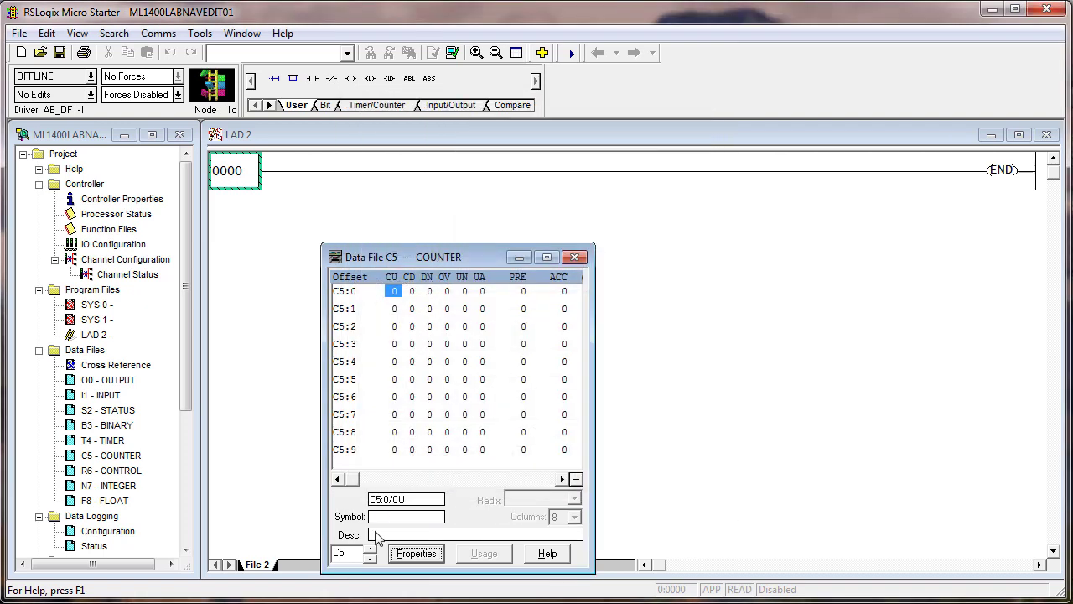
left_click(416, 554)
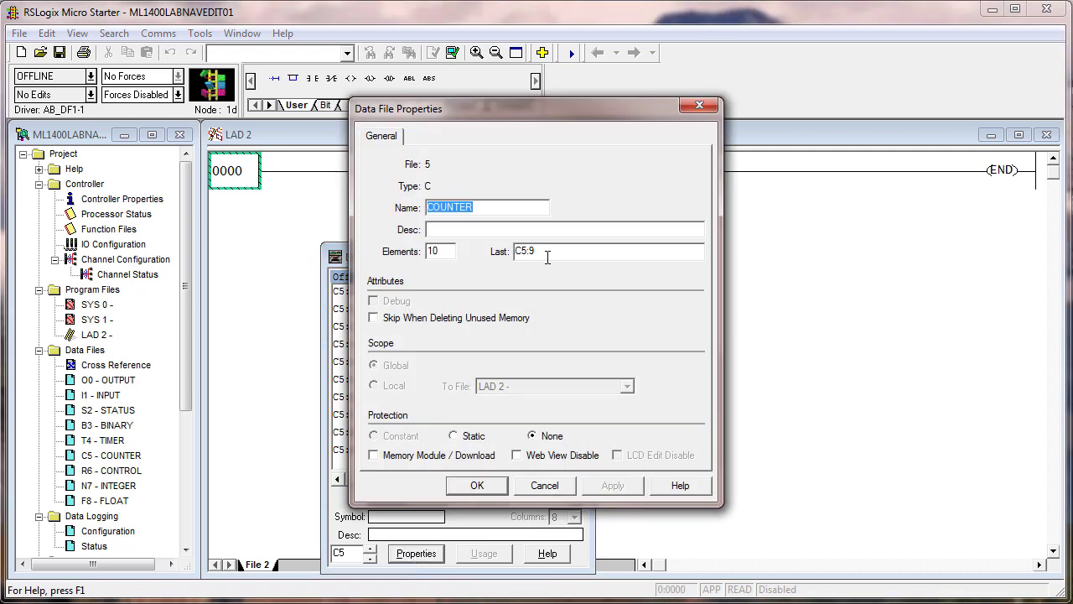
left_click(521, 487)
Step: View the R6 control data file and show the N7 integer data file in Binary radix
left_click(370, 548)
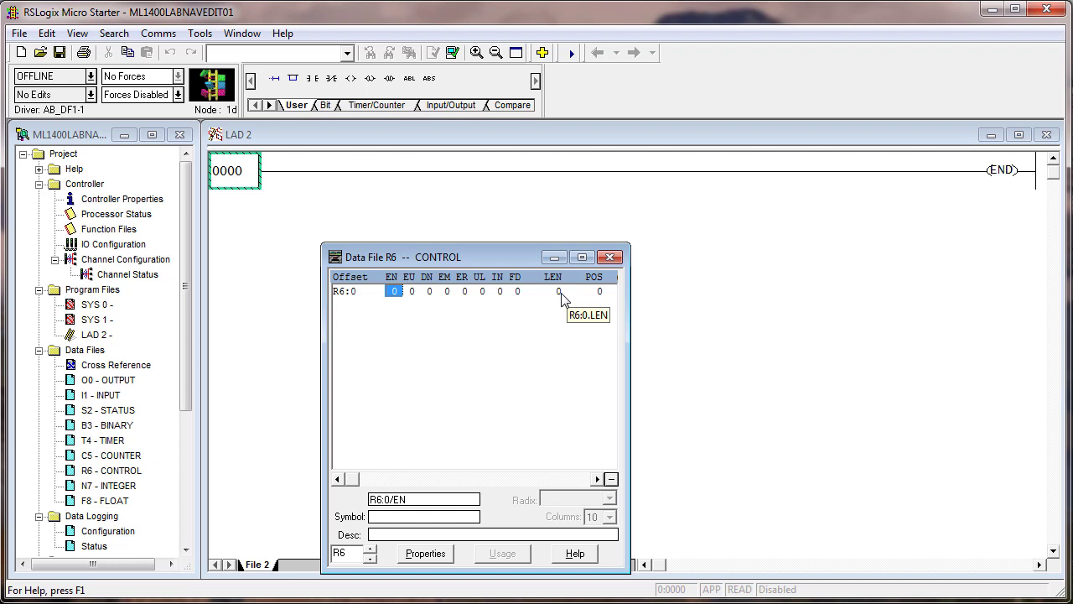
left_click(370, 550)
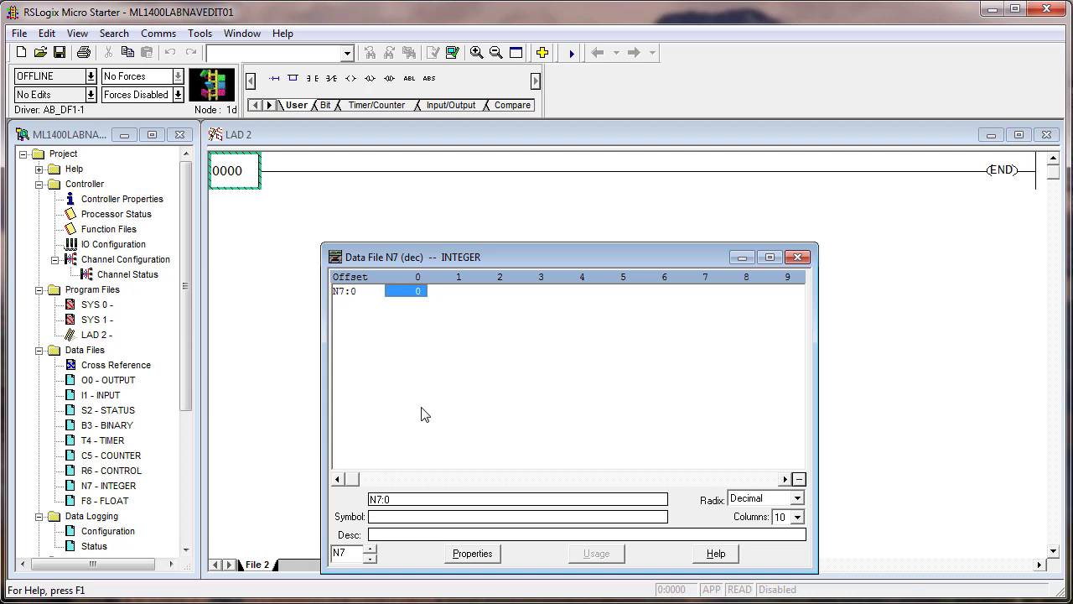
left_click(797, 499)
left_click(786, 512)
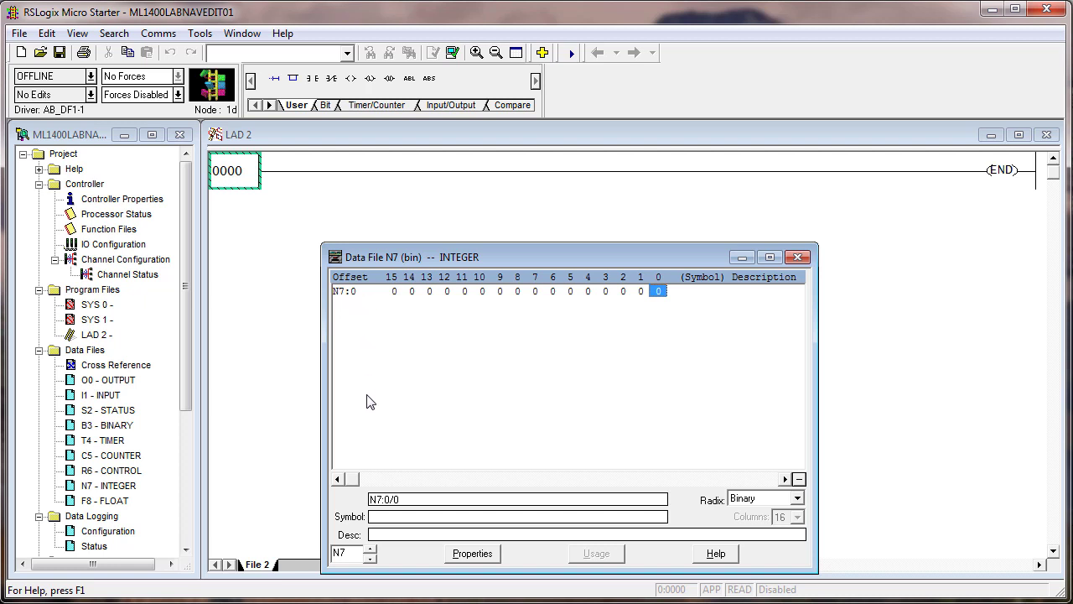
Step: Set the N7 integer data file's element count to 10 and its radix to Decimal
left_click(370, 550)
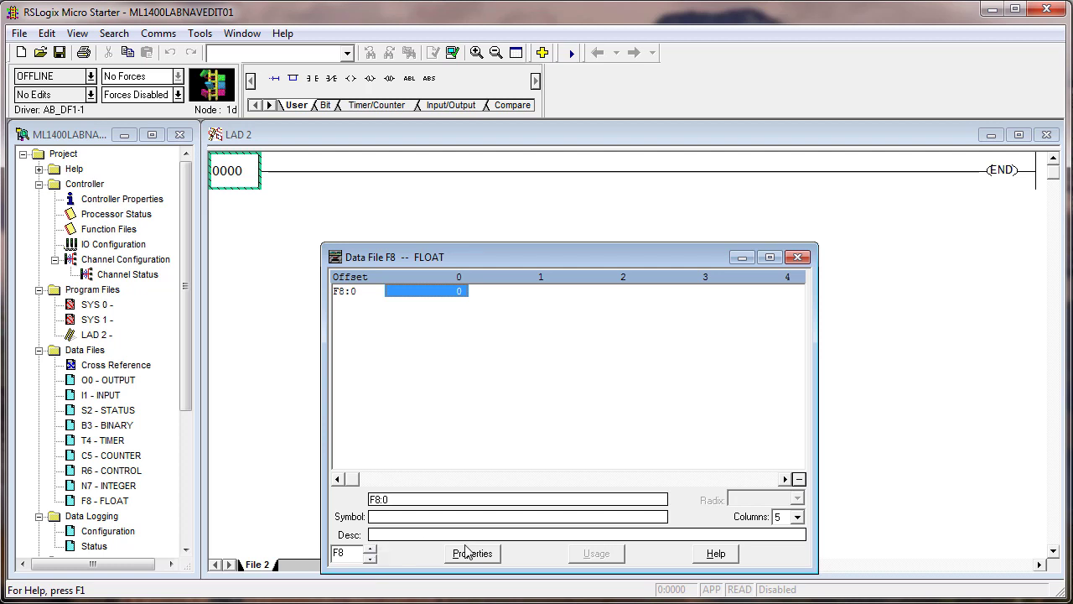
left_click(370, 559)
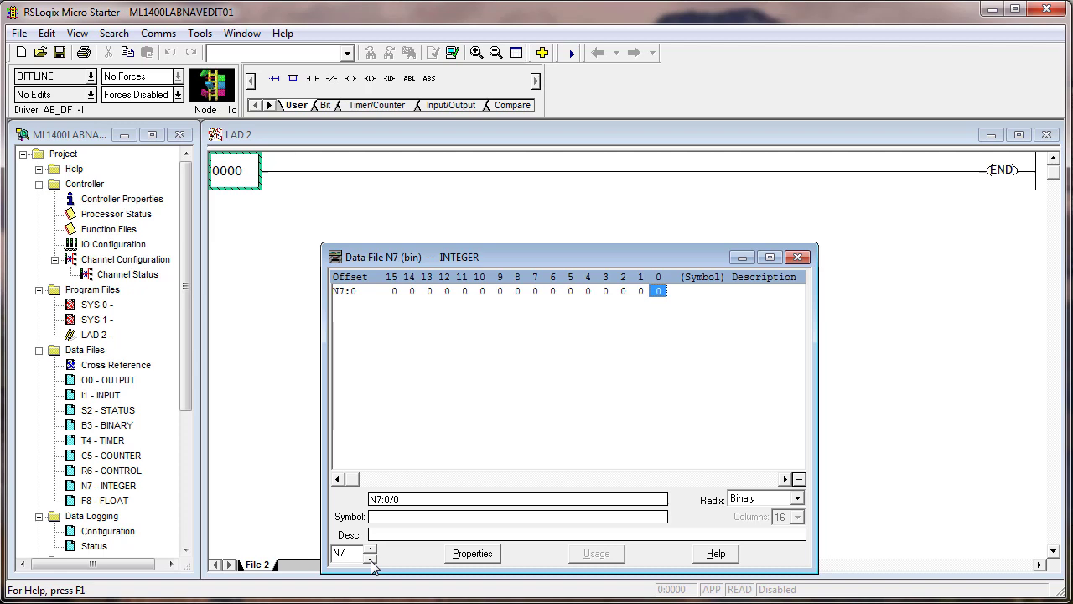
left_click(472, 554)
left_click(436, 251)
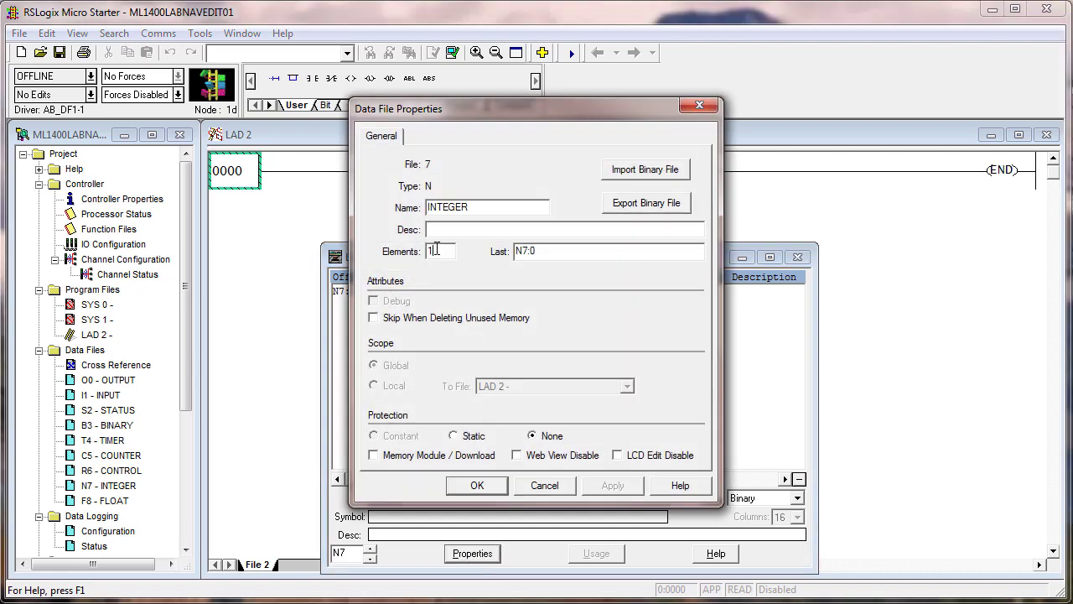
type("0")
key("Return")
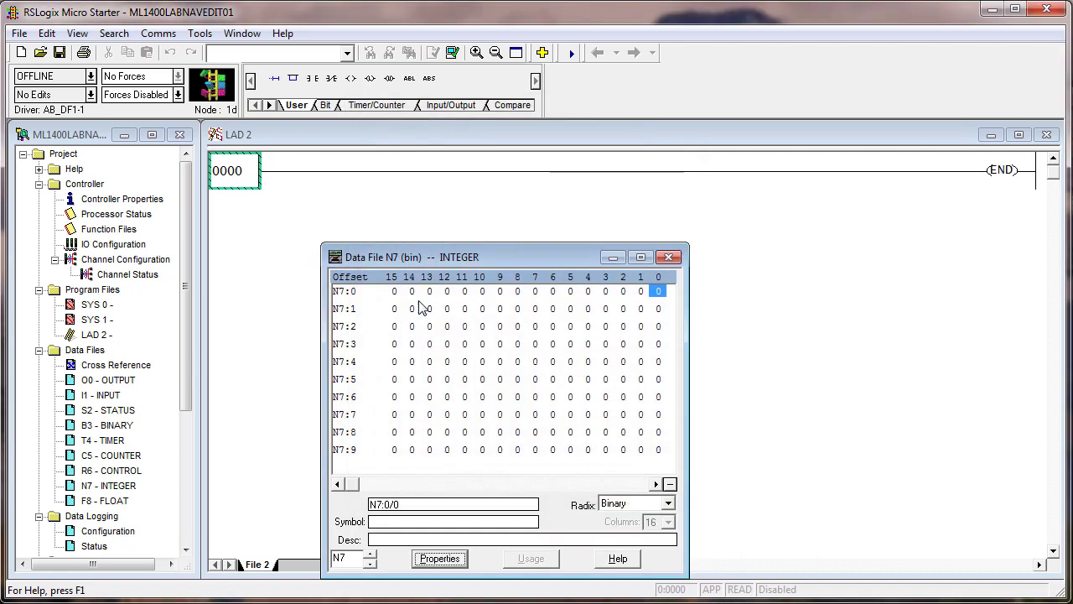
left_click(667, 503)
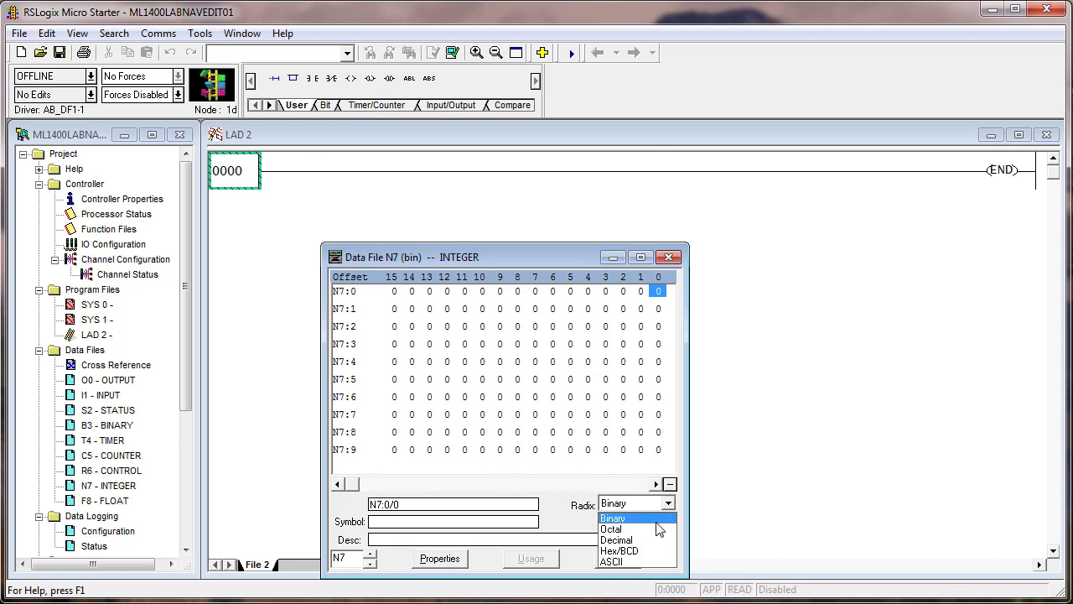
left_click(656, 541)
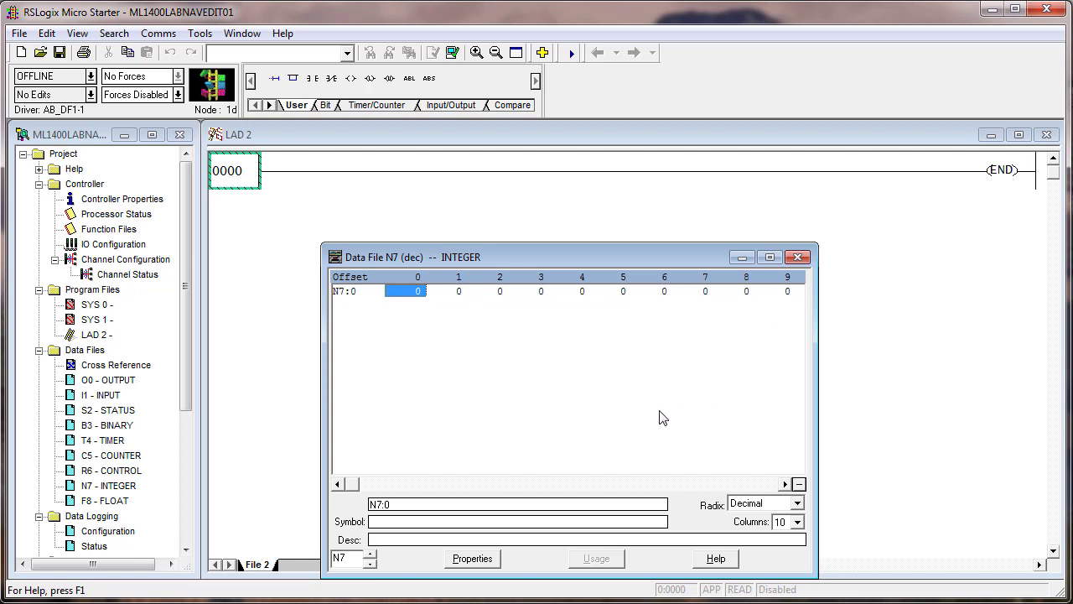
Step: Switch to the F8 float data file and set its element count to 5 in its properties
left_click(371, 555)
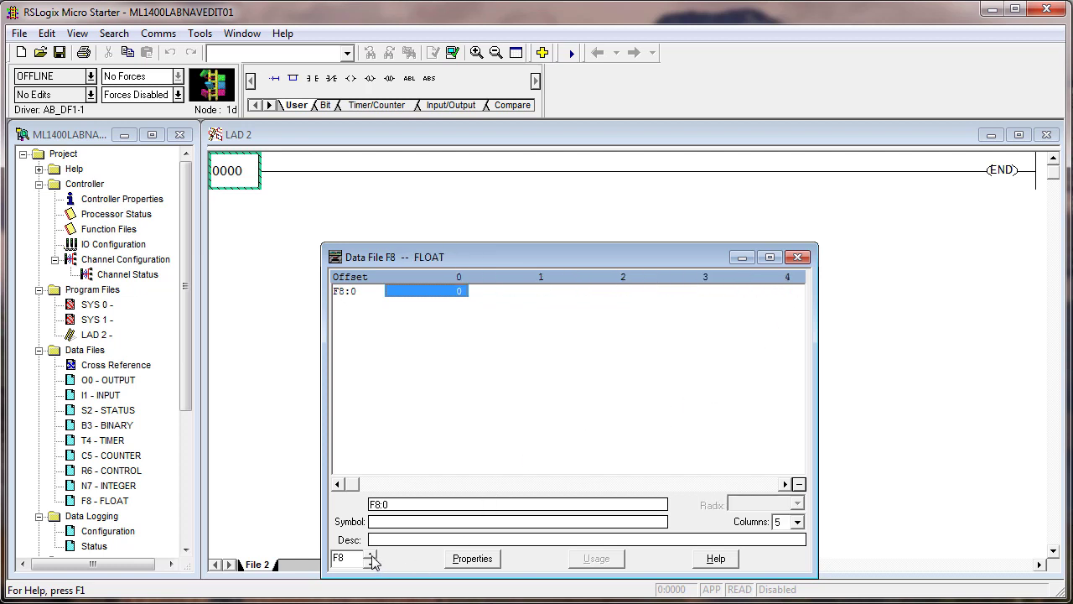
left_click(468, 560)
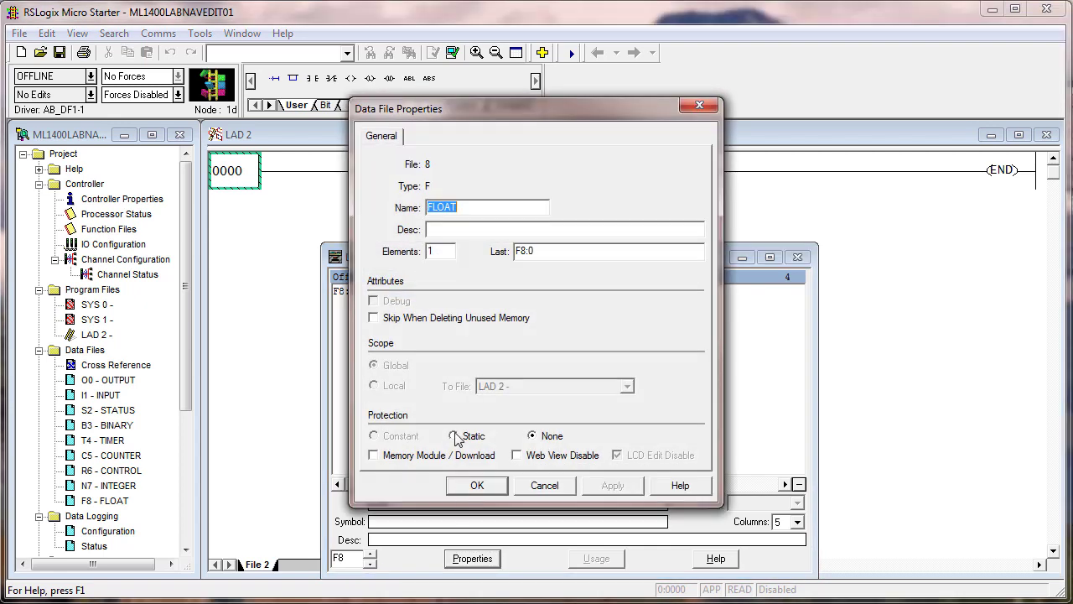
left_click_drag(446, 249, 425, 250)
type("5")
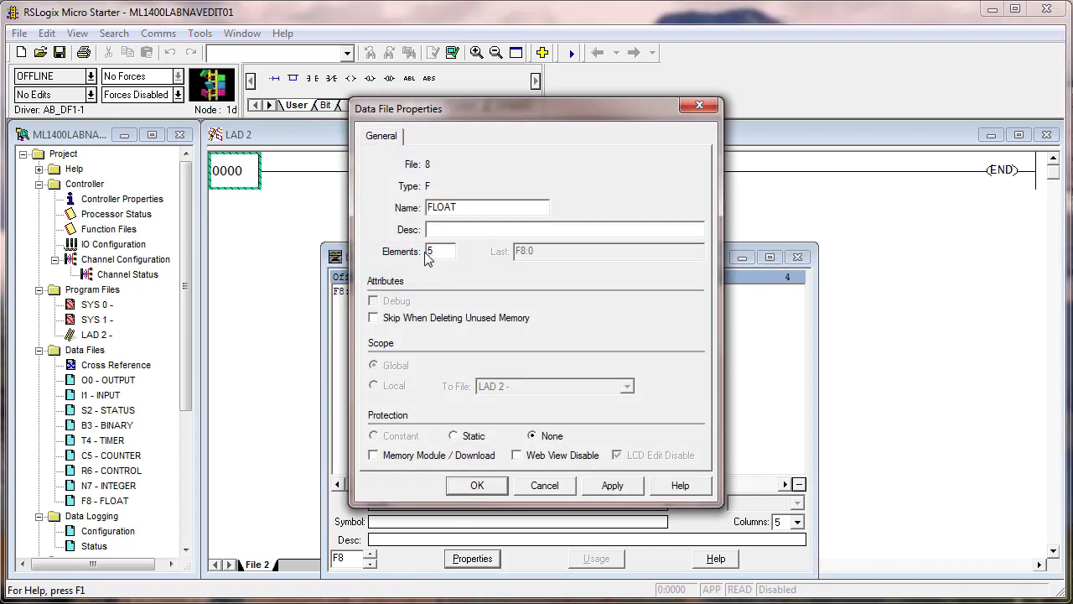
key("Return")
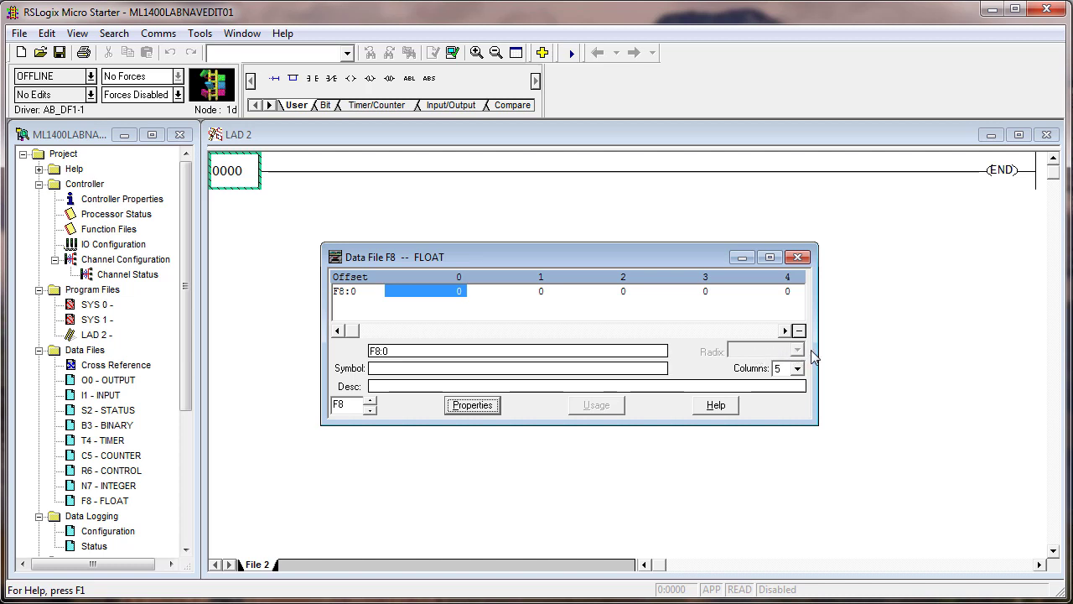
Step: Page back through the data files from N7 to I1 to examine the layout of each one
left_click(369, 411)
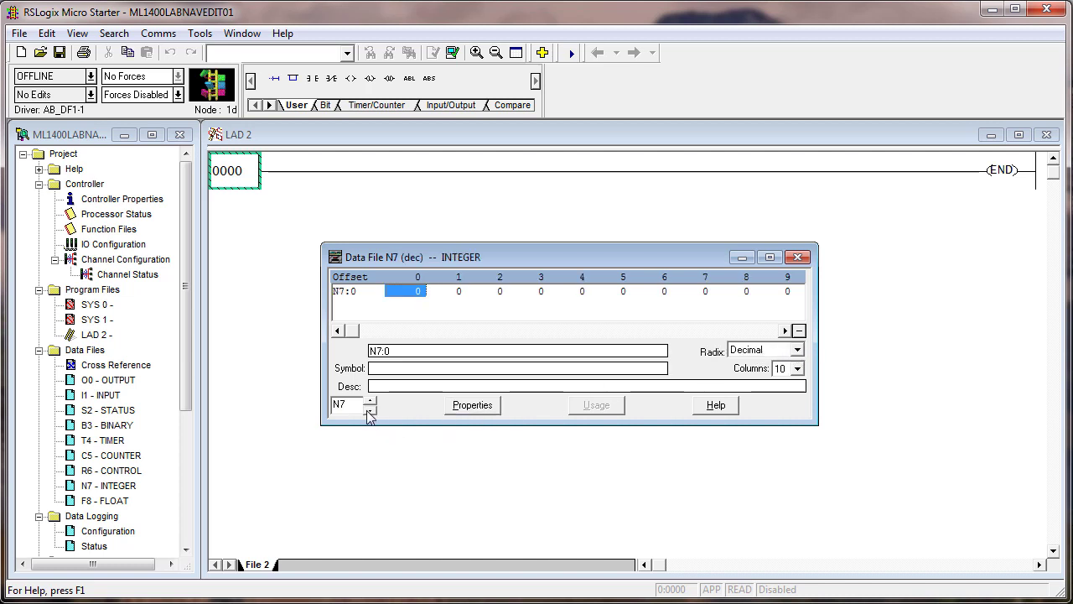
left_click(369, 412)
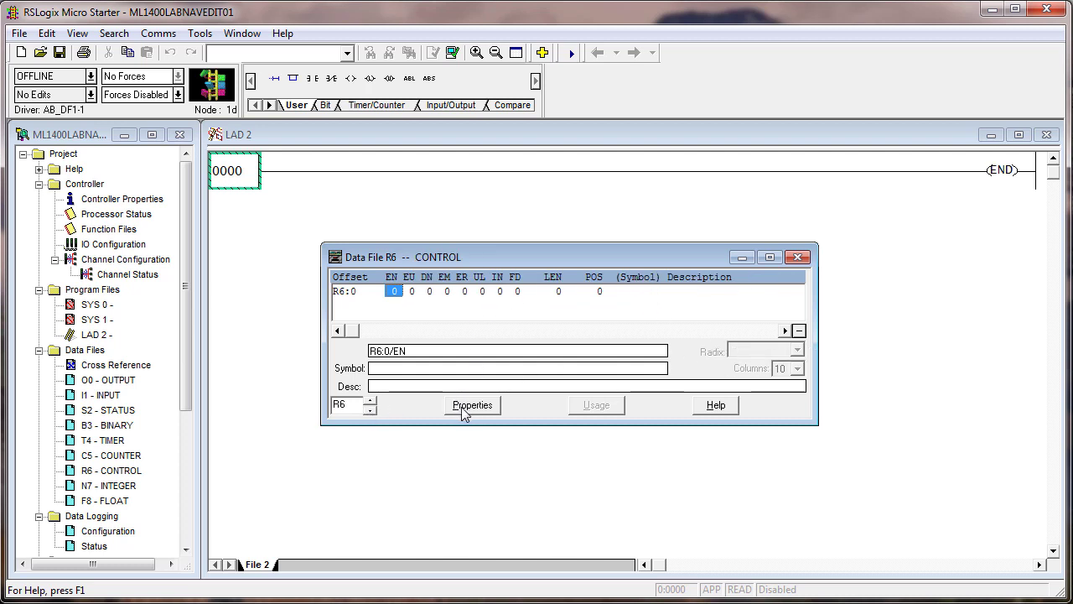
left_click(370, 412)
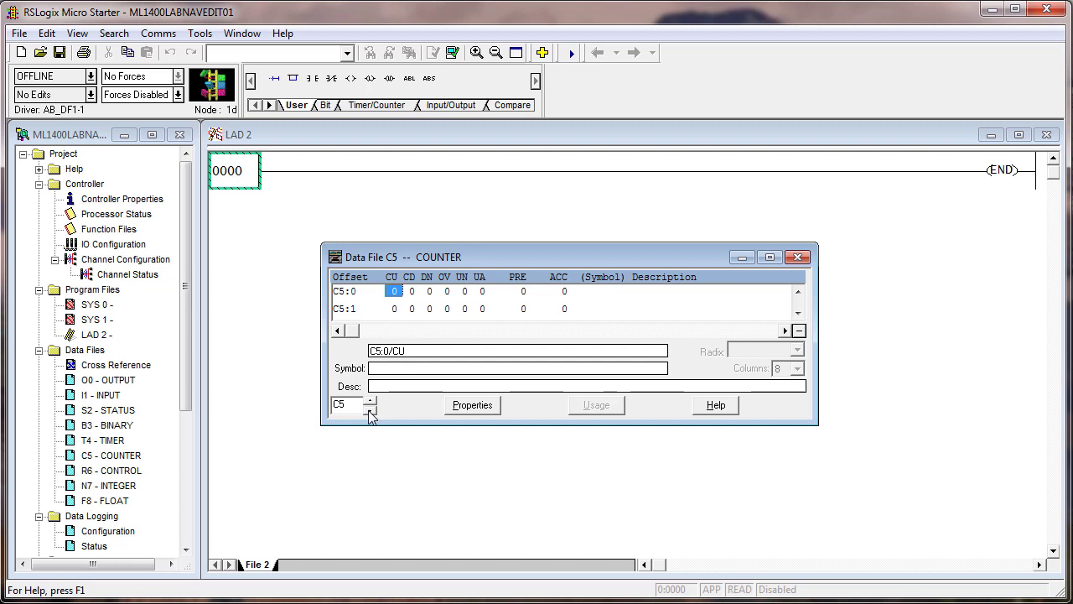
left_click(370, 412)
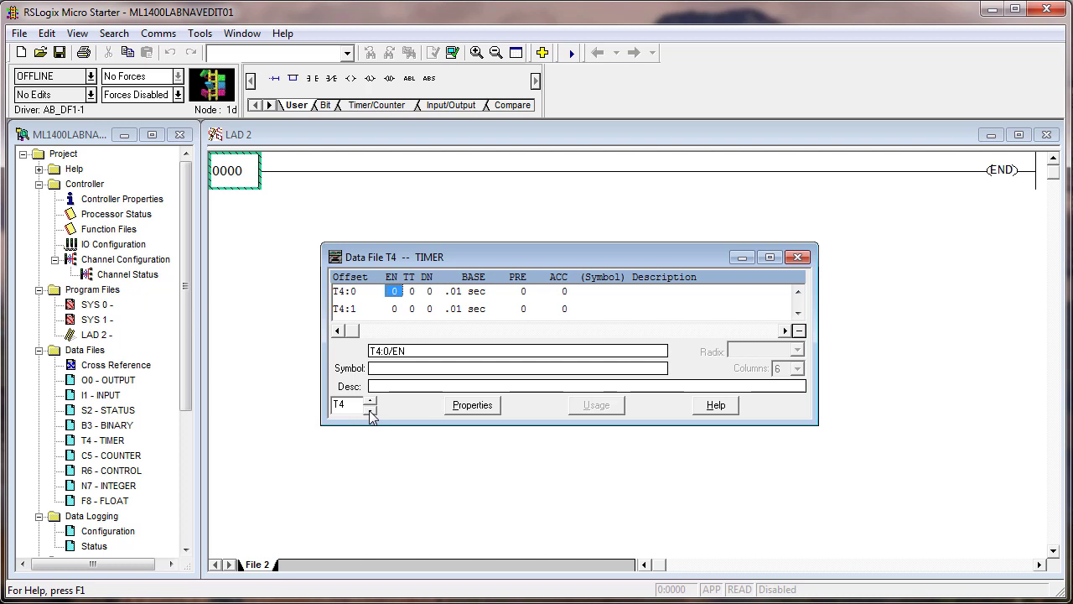
left_click(370, 412)
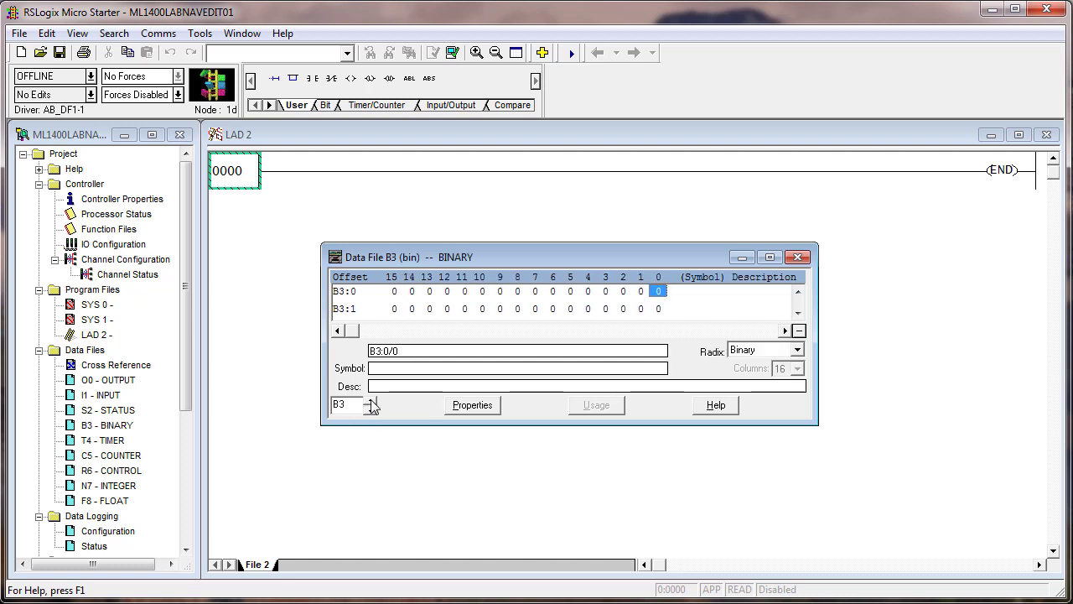
left_click(370, 411)
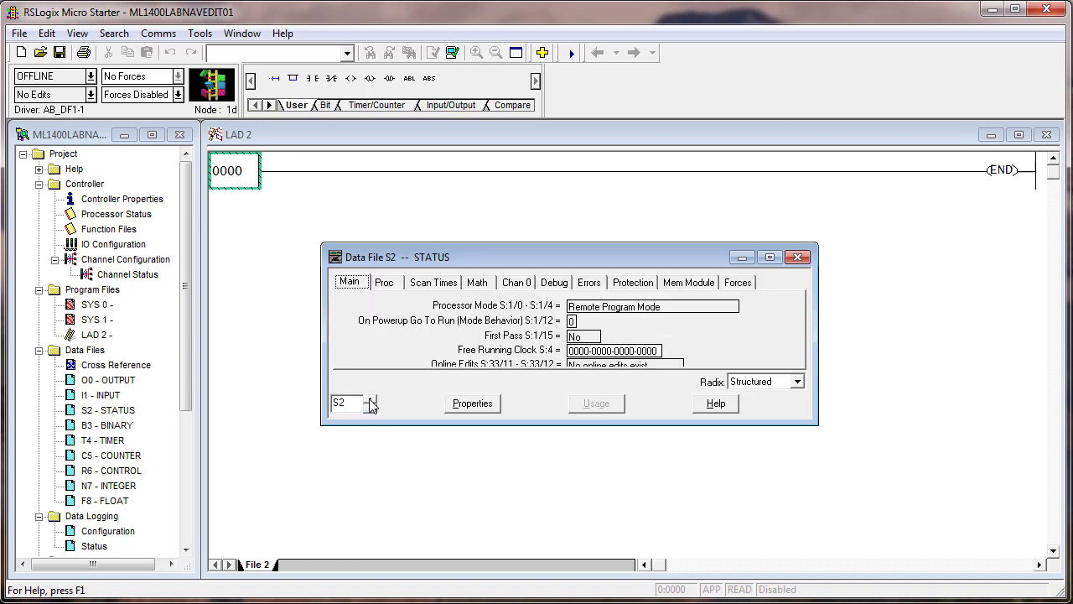
left_click(370, 411)
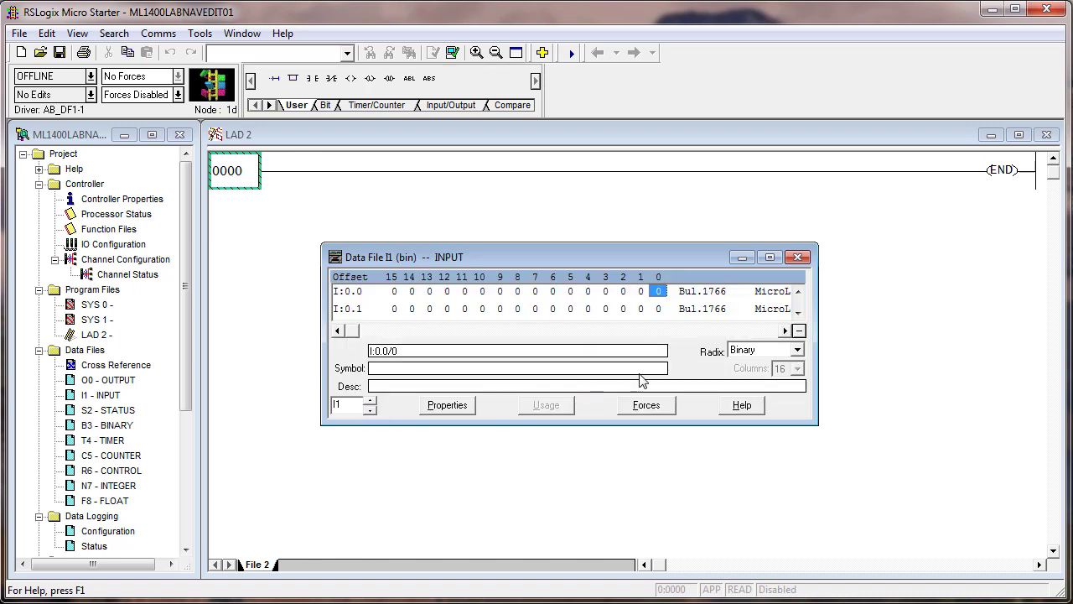
Step: Display the I1 input data file in Decimal radix and view the available radix options
left_click(799, 352)
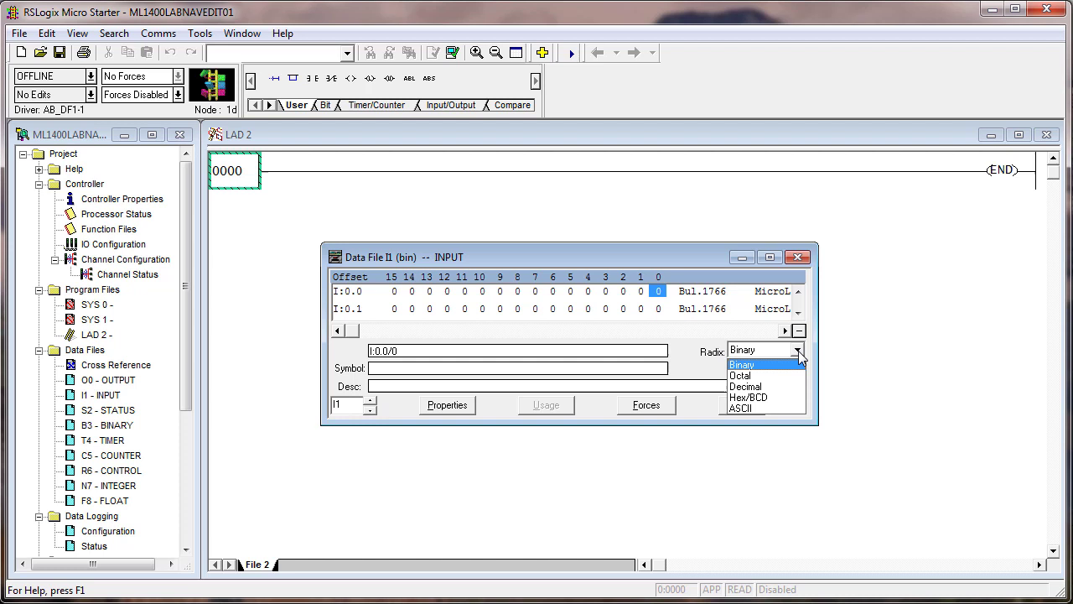
left_click(753, 387)
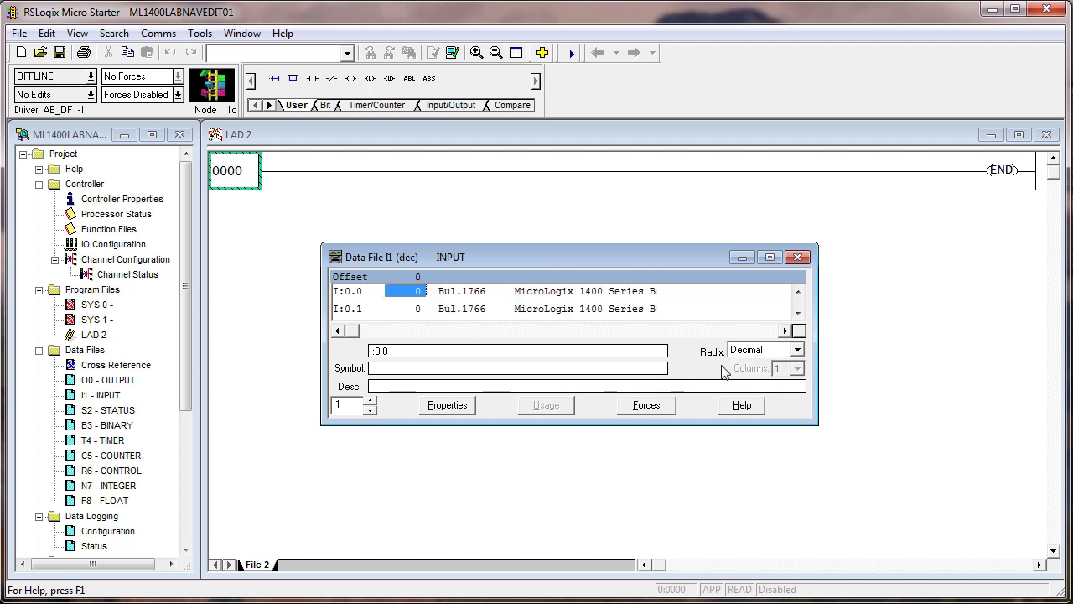
left_click(797, 351)
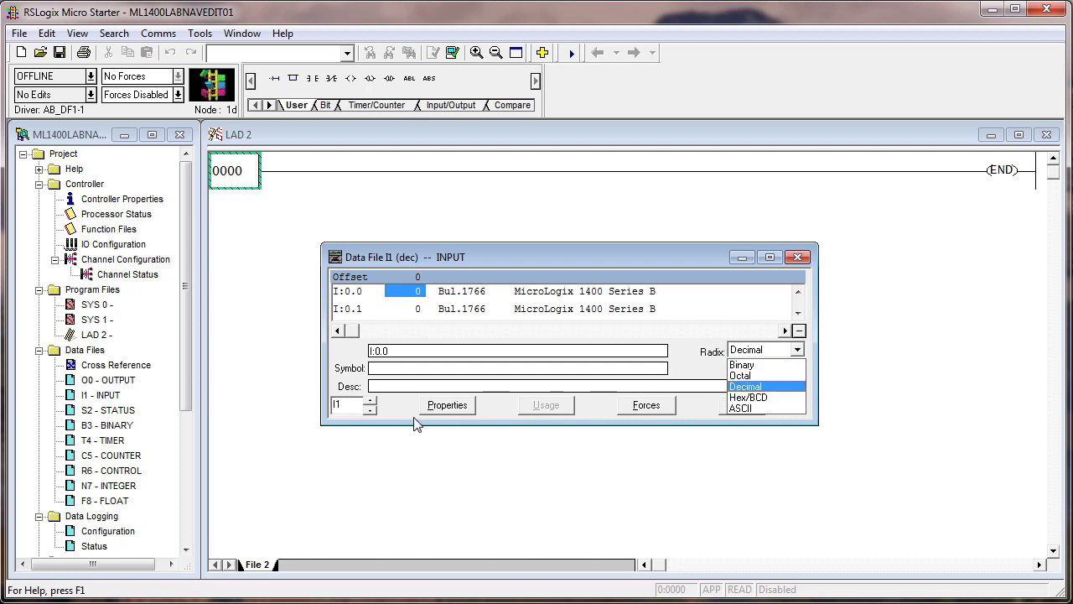
Step: Page through the data files from O0 to F8 to review each layout, and close the data file window
left_click(370, 410)
left_click(370, 410)
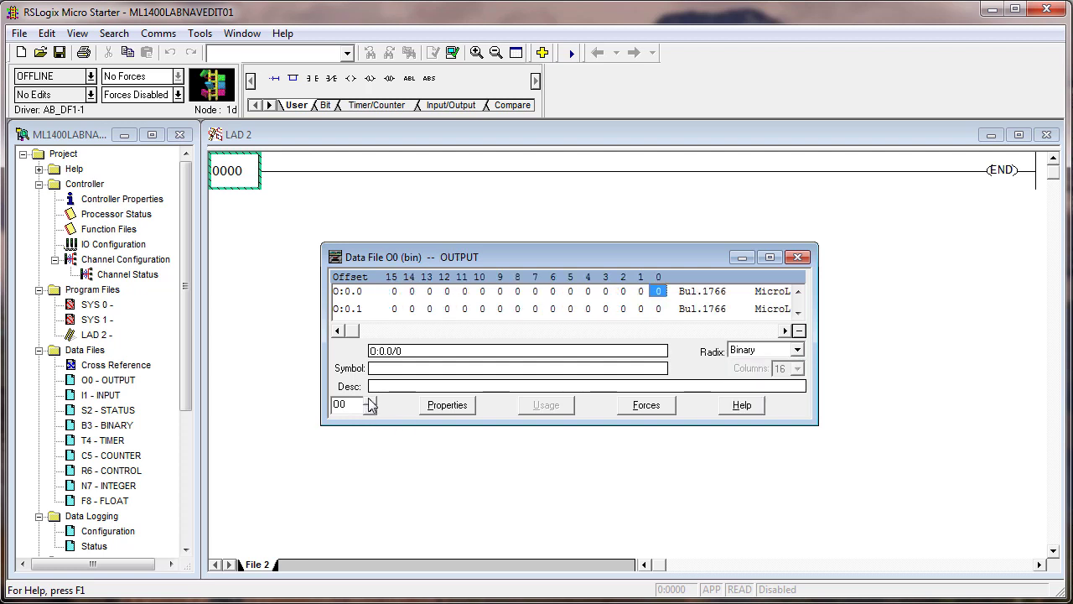
left_click(369, 400)
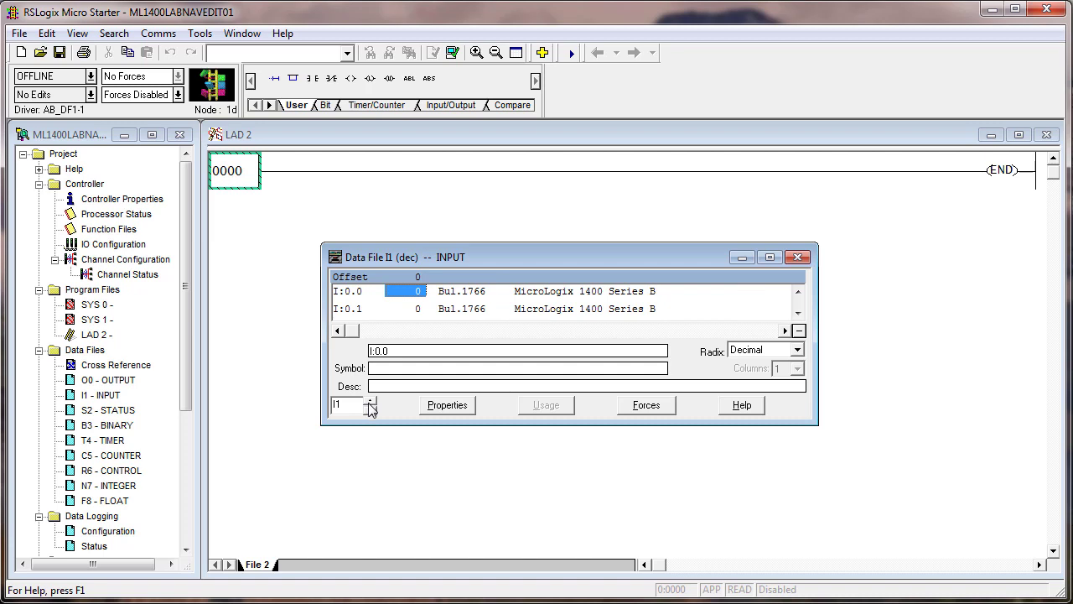
left_click(370, 400)
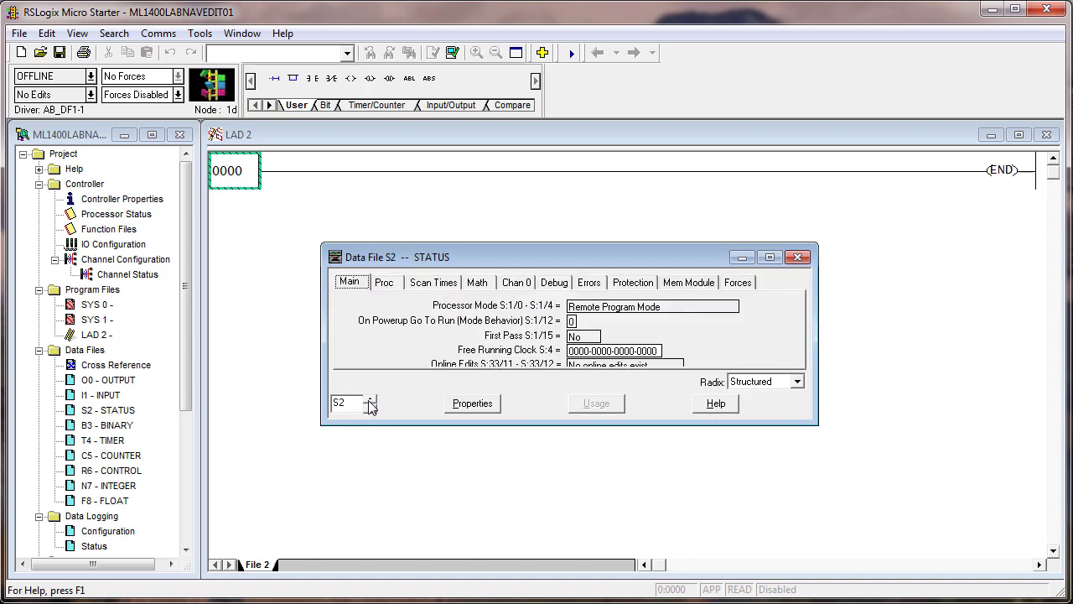
left_click(370, 401)
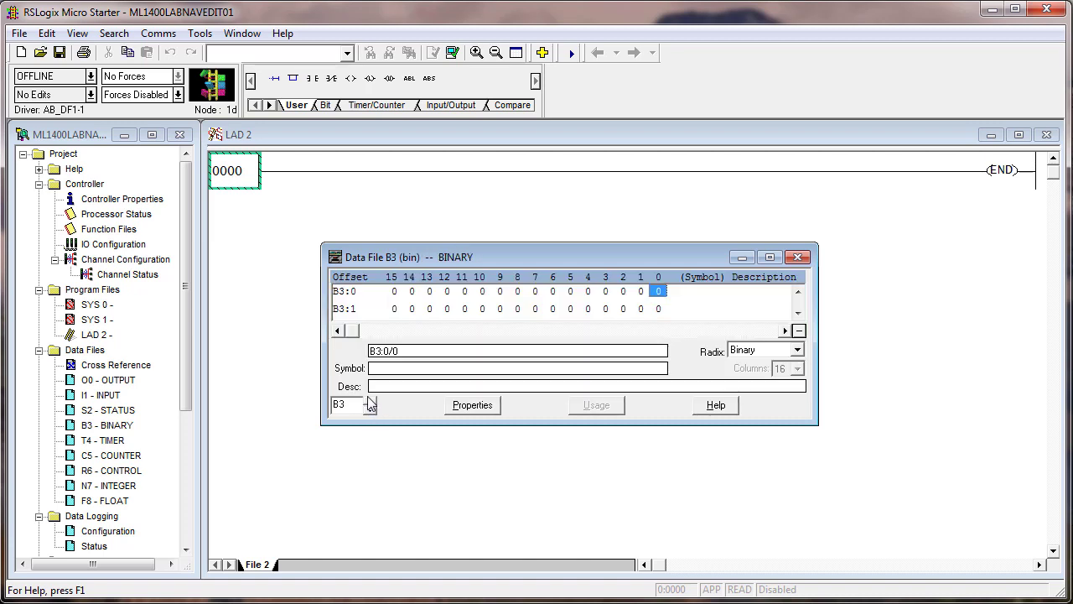
left_click(370, 401)
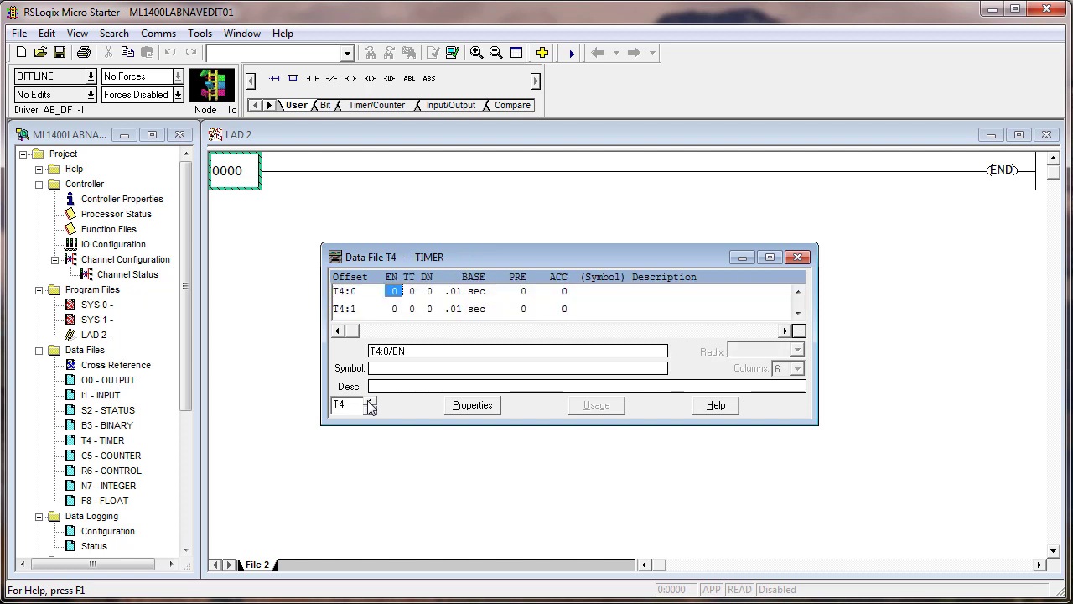
left_click(371, 407)
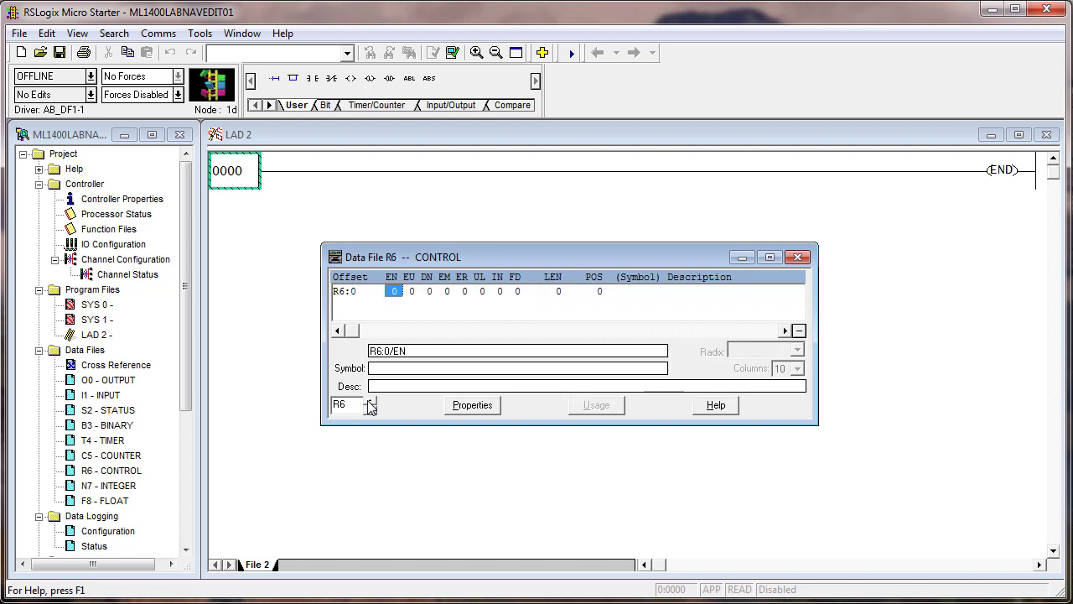
left_click(370, 406)
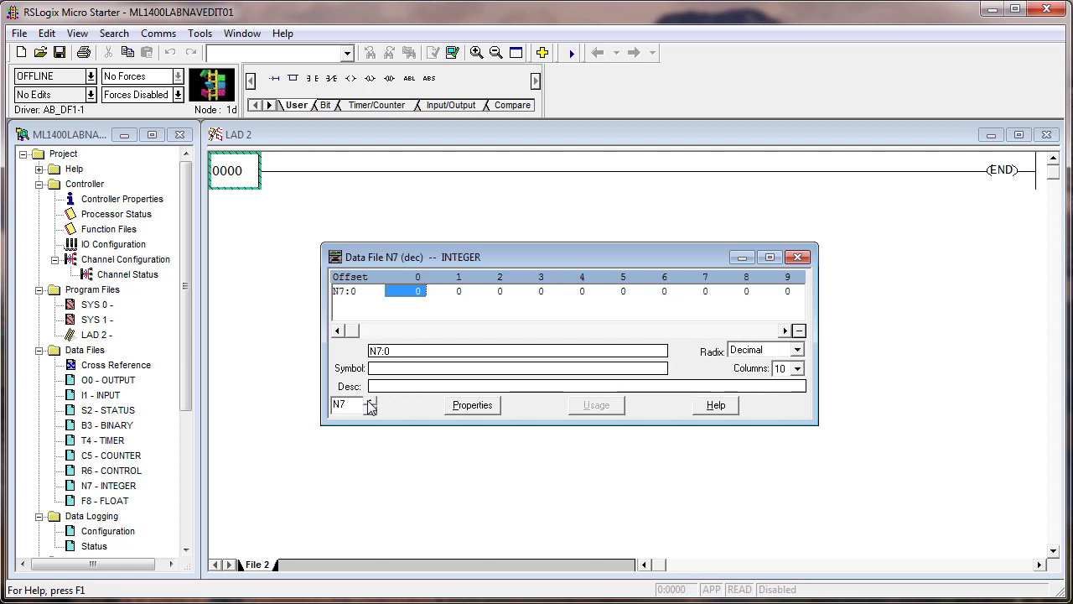
left_click(371, 407)
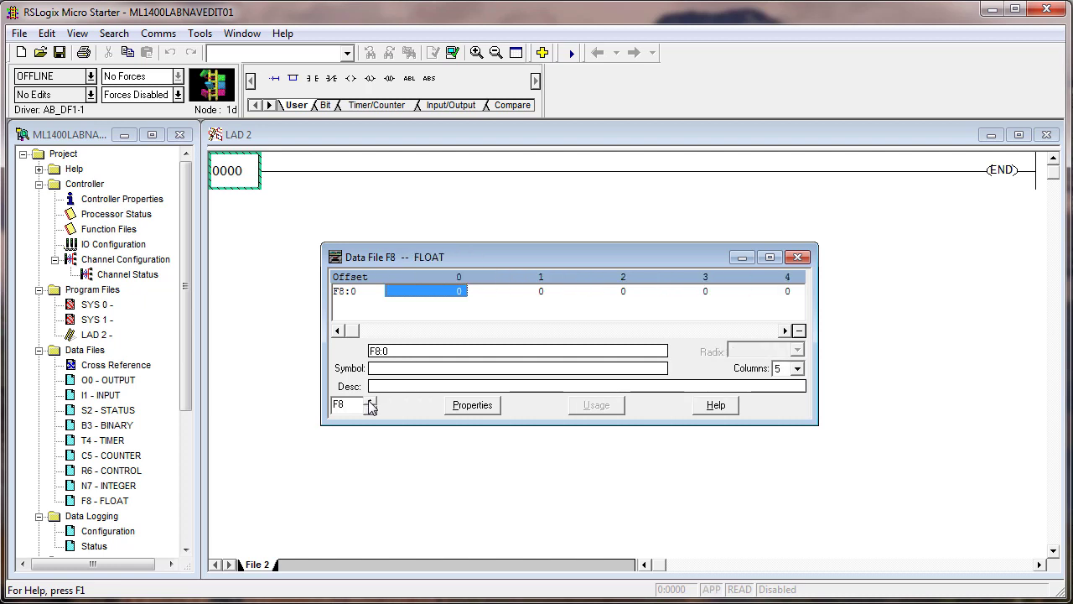
left_click(798, 256)
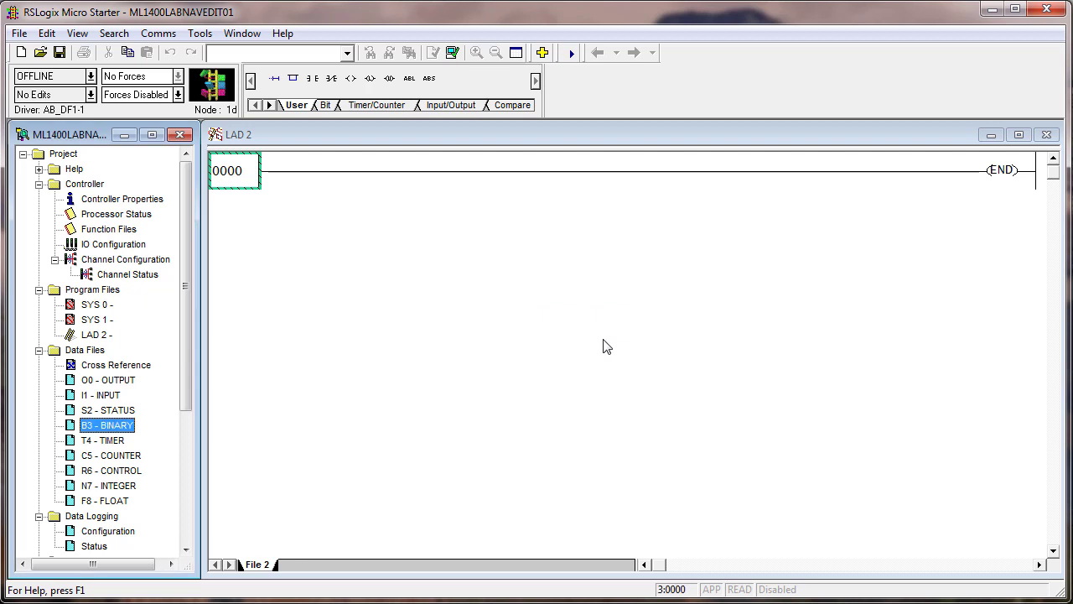
Step: Open the O0 output data file, keep its window on top, place it beside the project tree and shorten it
left_click(103, 384)
double_click(103, 384)
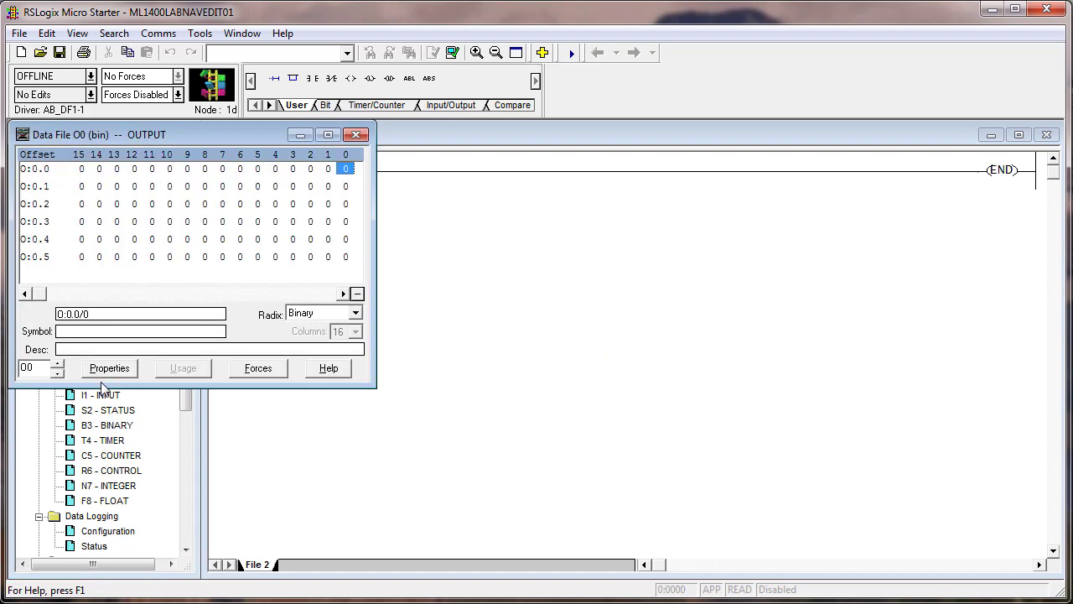
left_click(23, 134)
left_click(67, 254)
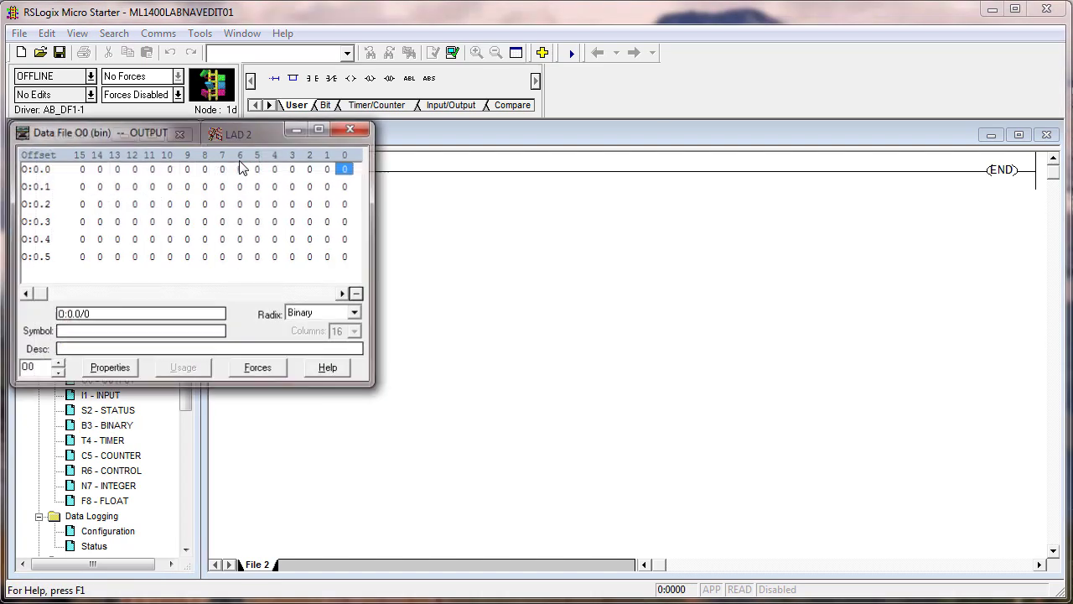
left_click_drag(239, 130, 448, 211)
left_click_drag(437, 466, 436, 357)
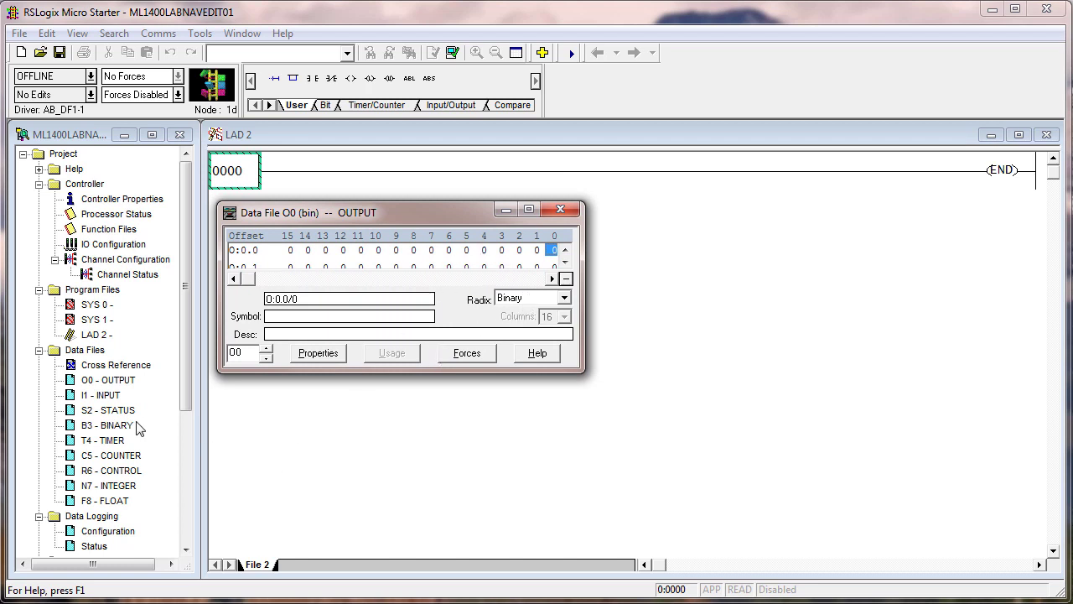
Step: Open the I1 input data file on top, place it beside the output file in Binary radix, and shorten its window to match
double_click(107, 395)
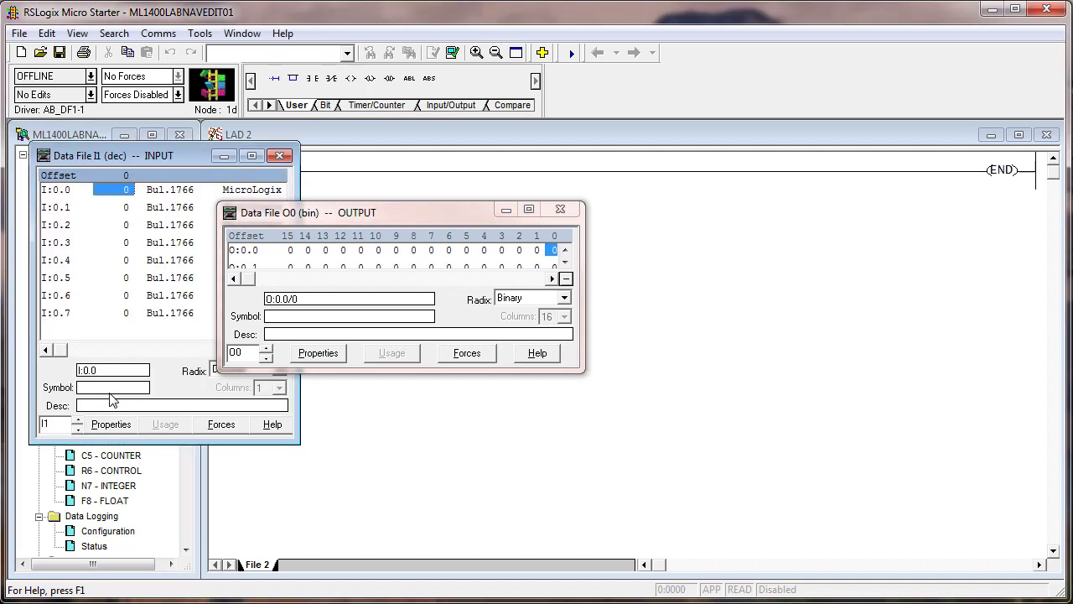
left_click(46, 157)
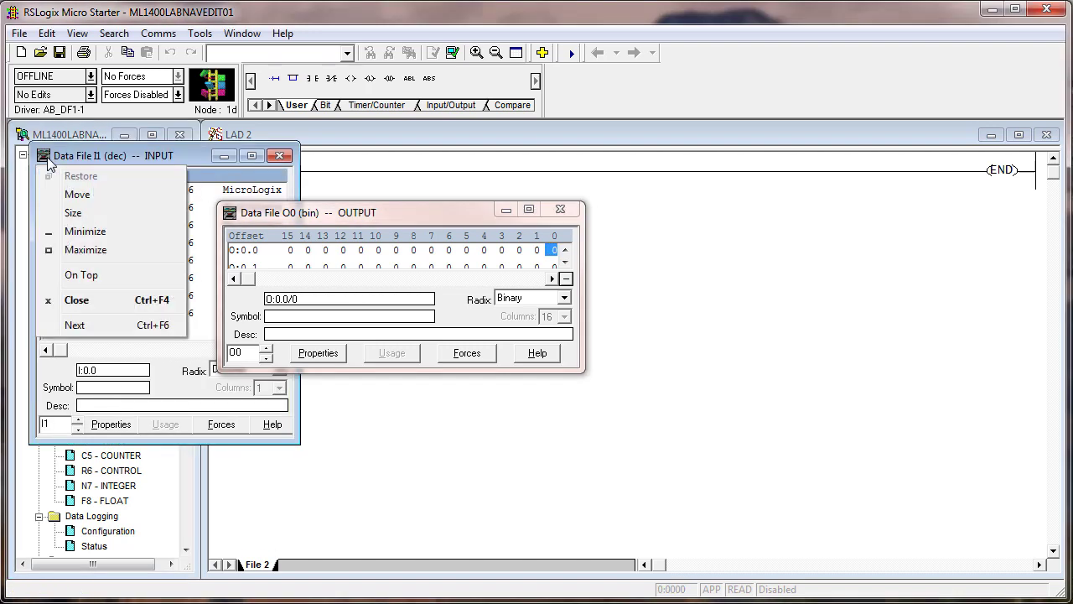
left_click(82, 274)
left_click_drag(109, 152, 677, 213)
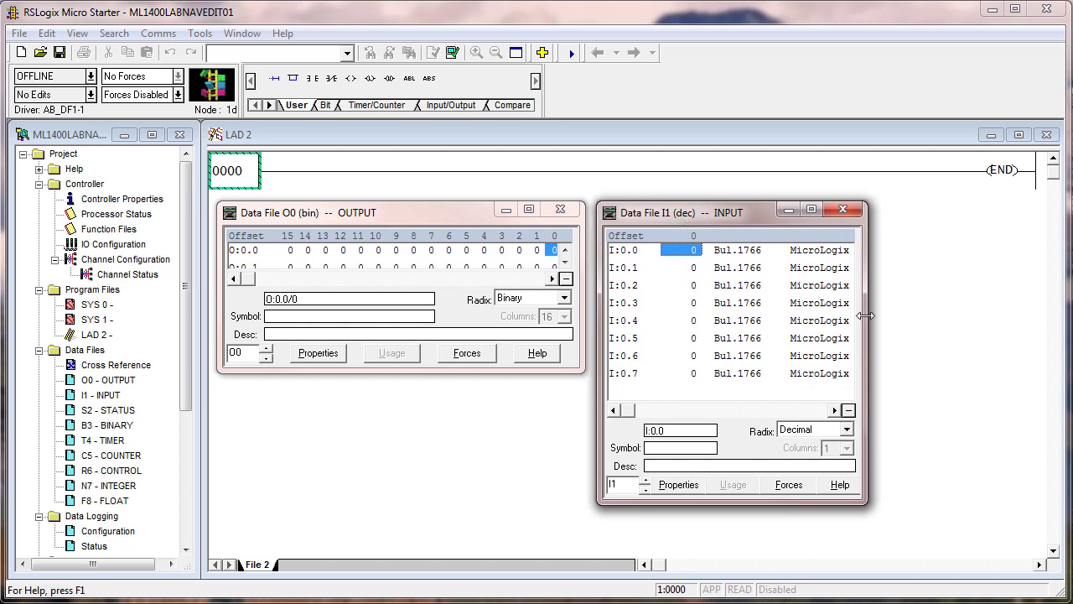
left_click(849, 431)
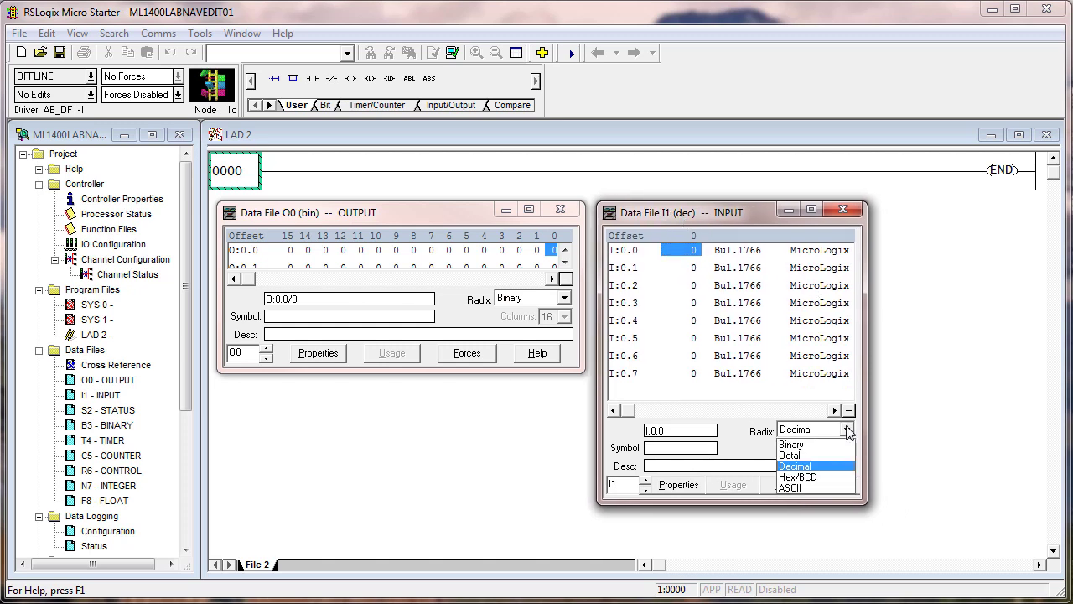
left_click(804, 446)
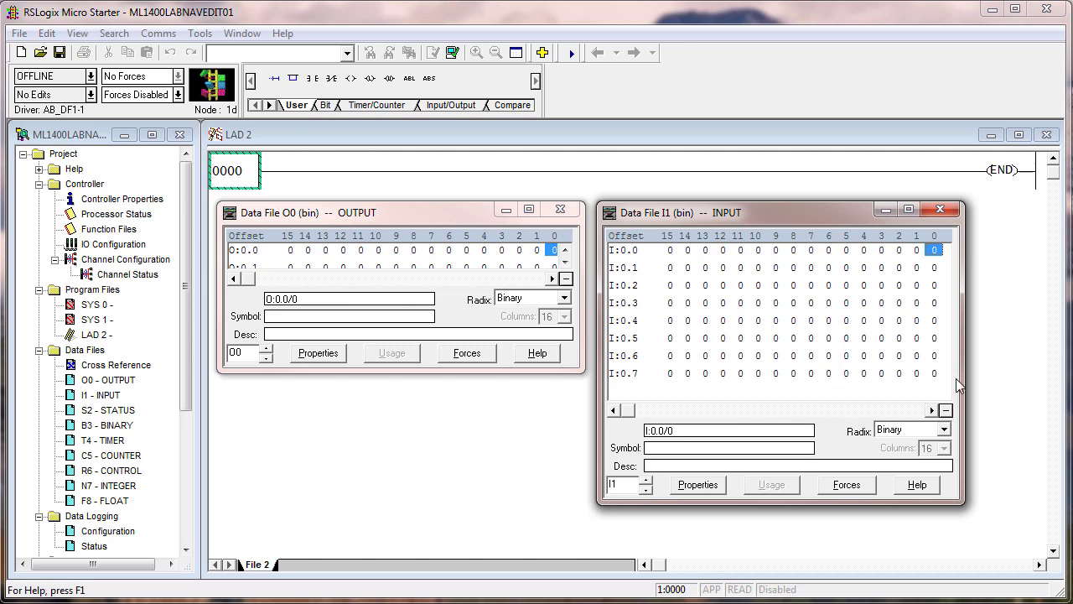
left_click_drag(828, 504, 832, 366)
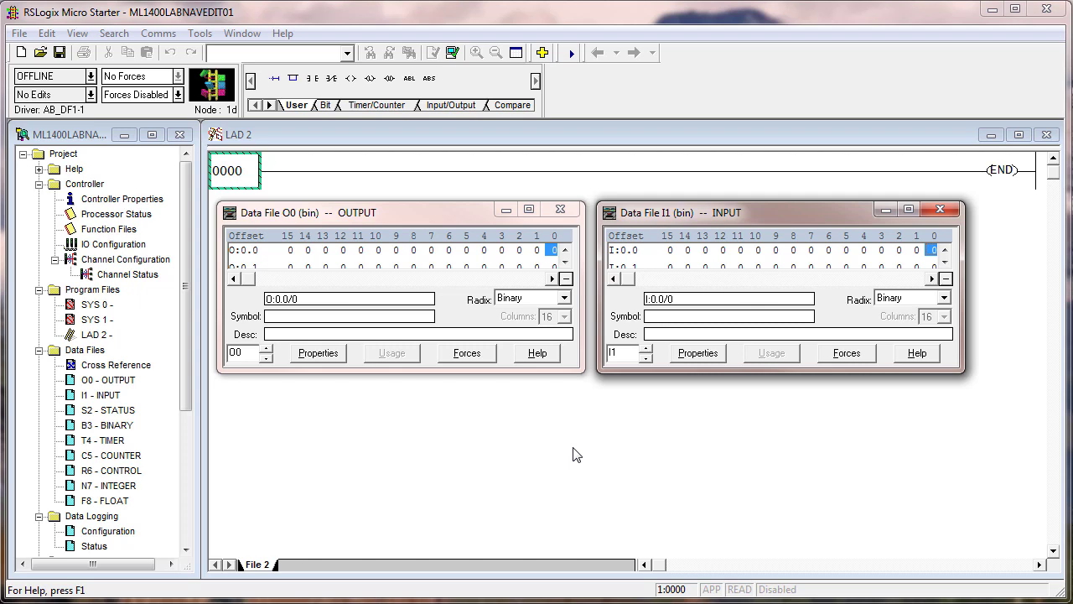
Step: Set output bit O:0.0/0 and input bit I:0.0/0 to 1 in their data files
left_click(553, 256)
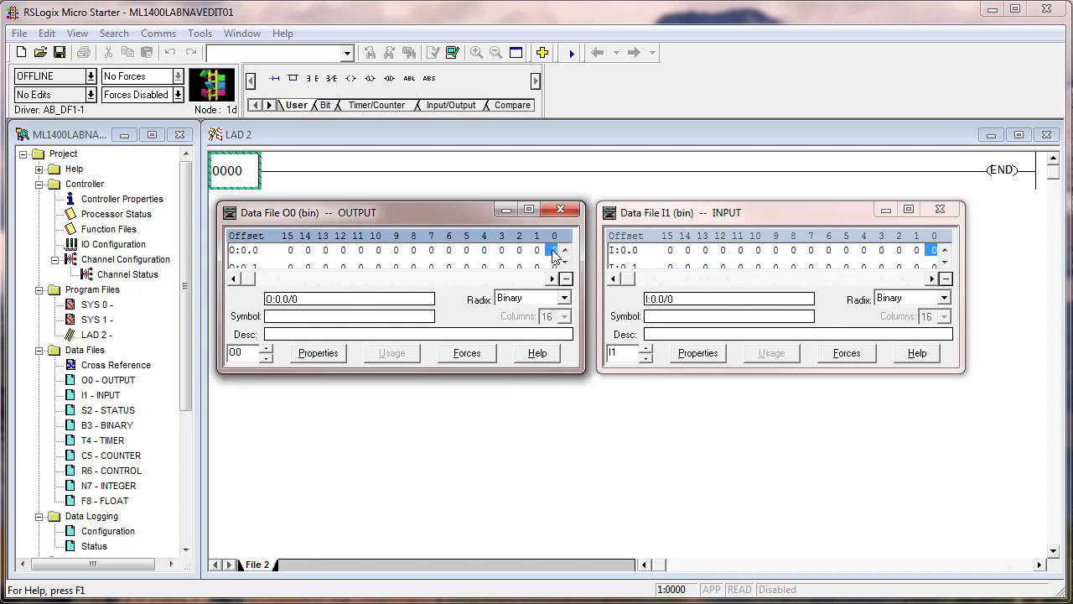
type("1")
left_click(518, 251)
left_click(554, 253)
type("1")
key("Return")
left_click(933, 251)
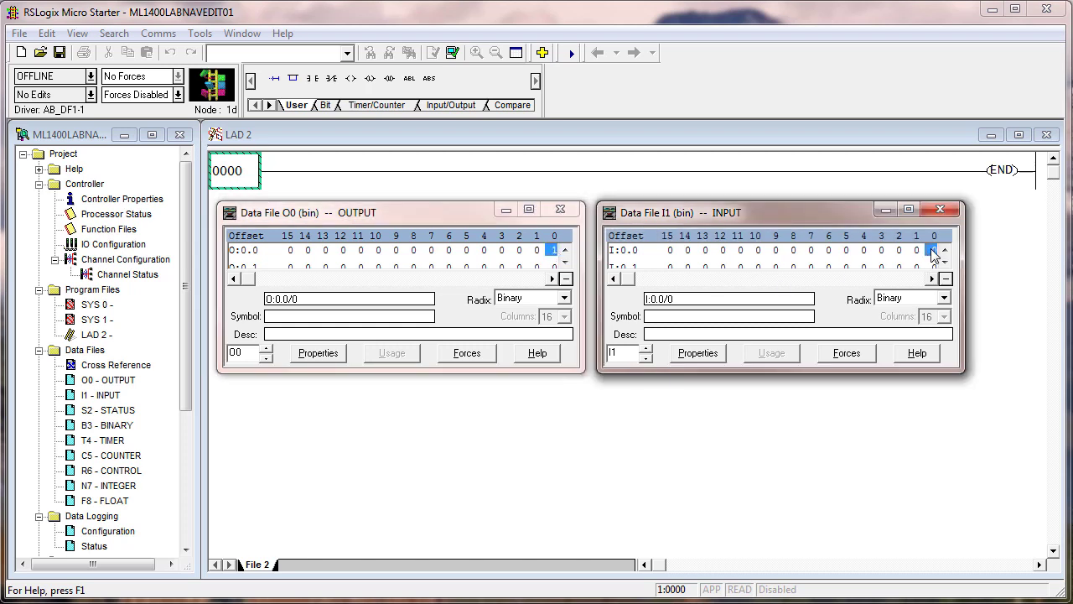
type("1")
key("Return")
Step: Open the B3 binary data file on top, place its shortened window below the output file, and set bit B3:0/0 to 1
double_click(107, 426)
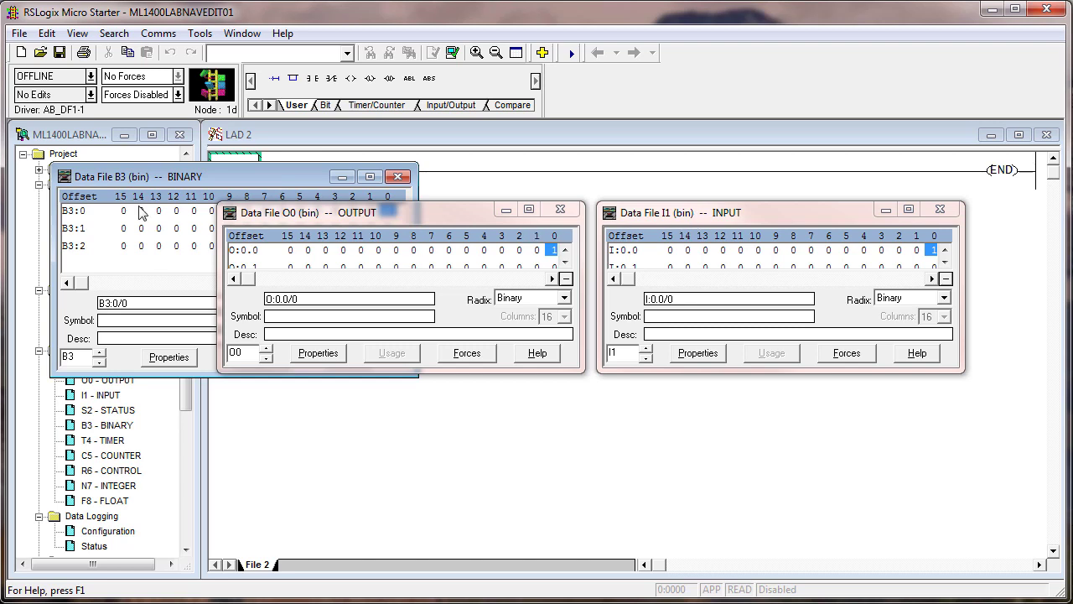
left_click(62, 178)
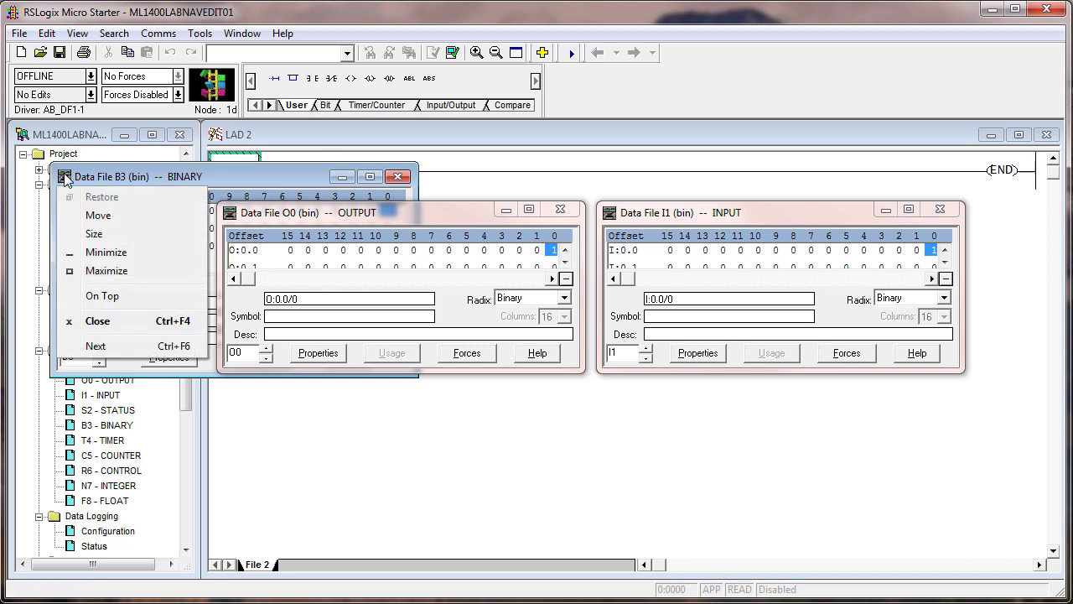
left_click(101, 296)
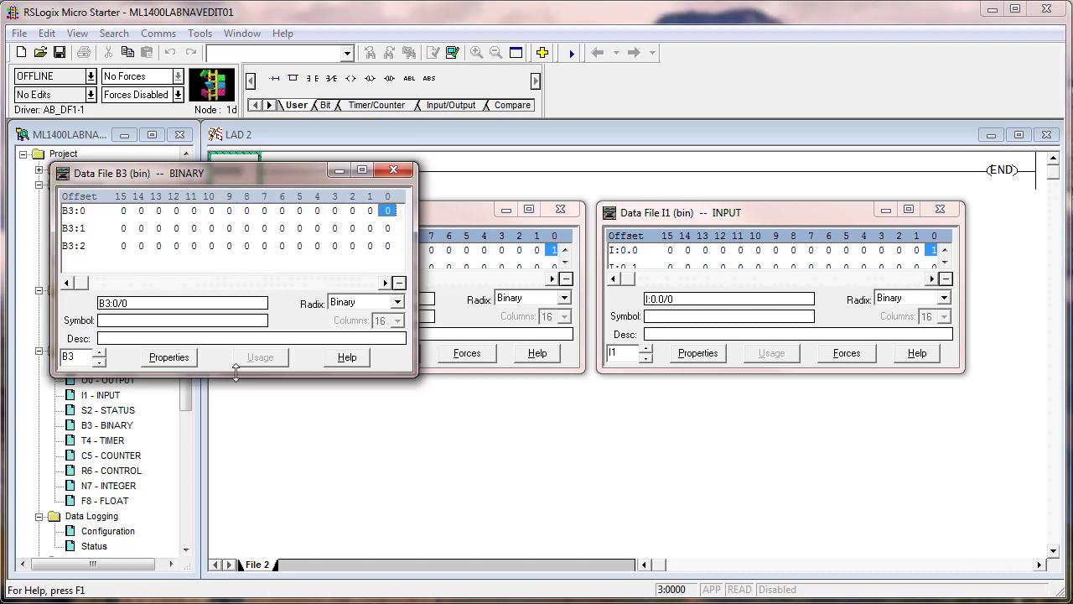
left_click_drag(235, 373, 234, 331)
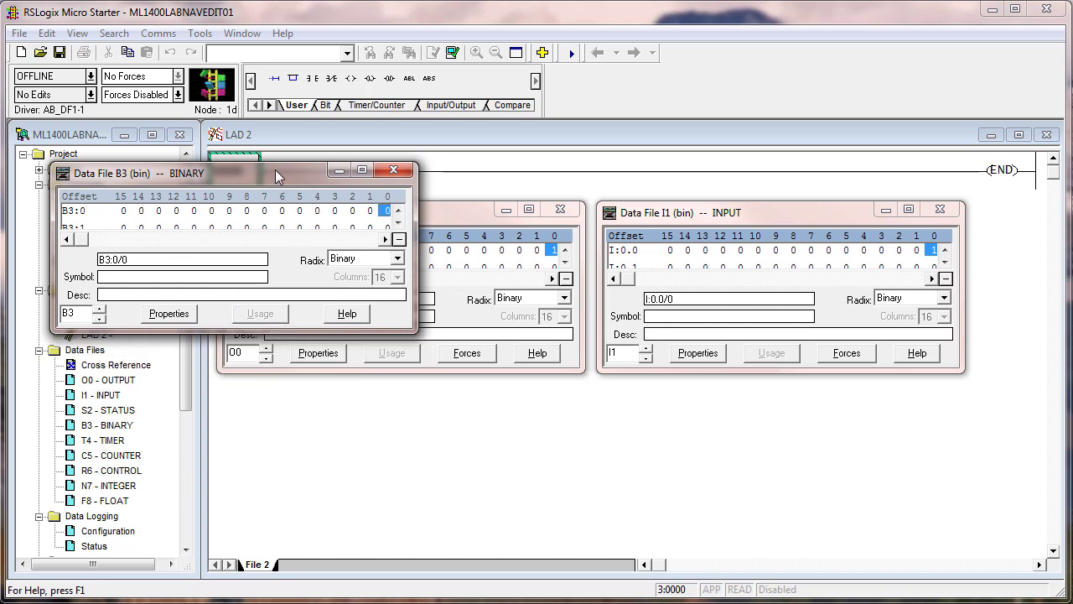
left_click_drag(275, 169, 444, 387)
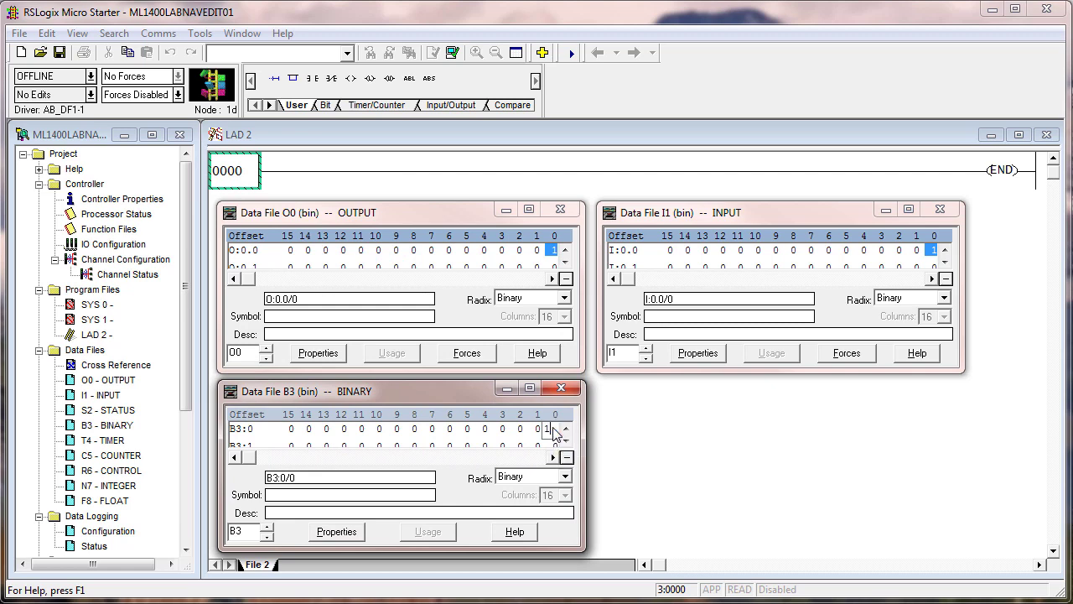
left_click(696, 471)
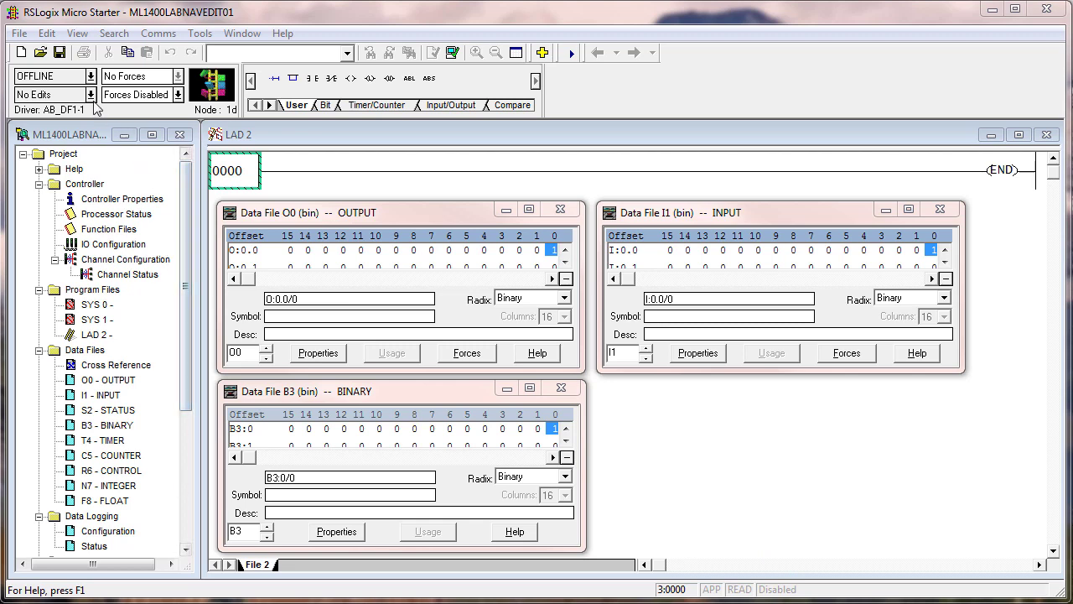
Step: Save the ML1400LABNAVEDIT01 project with an empty revision note
left_click(60, 53)
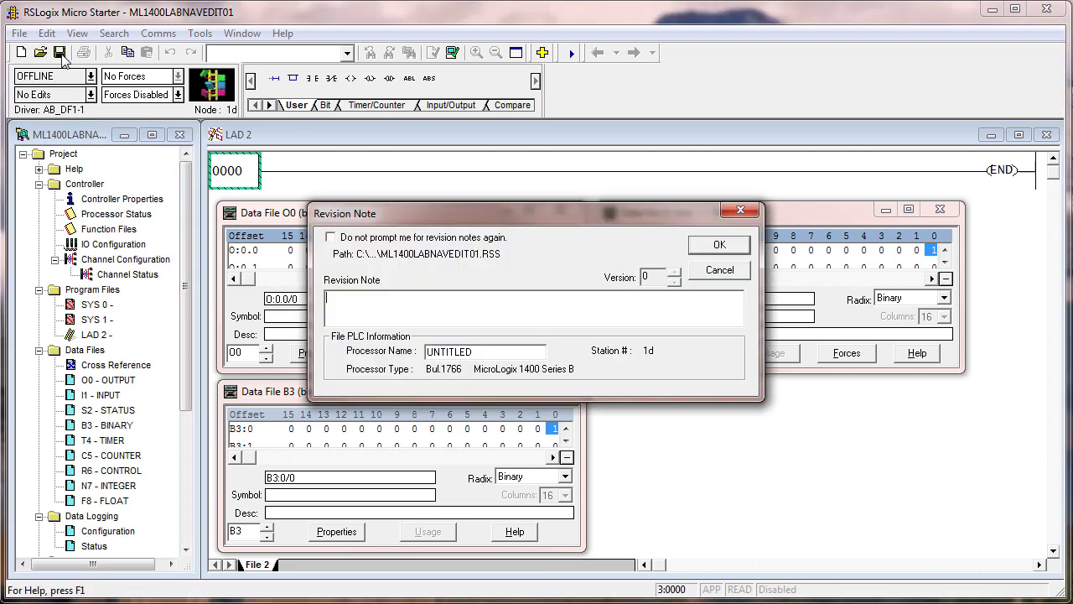
left_click(719, 245)
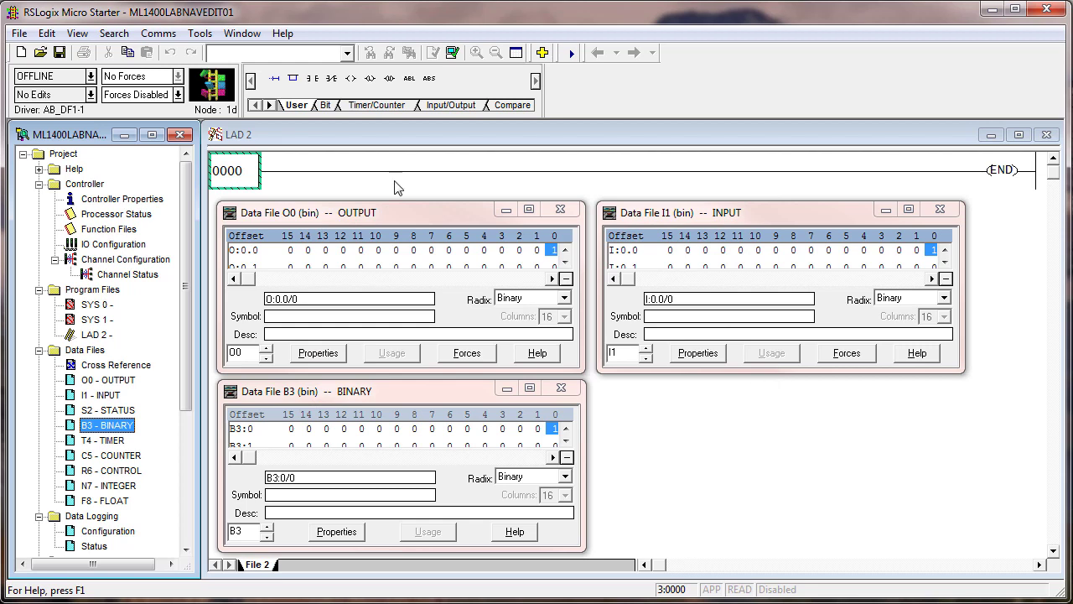
Step: Try to download the project to the processor over the AB_DF1-1 driver with an empty revision note
left_click(91, 76)
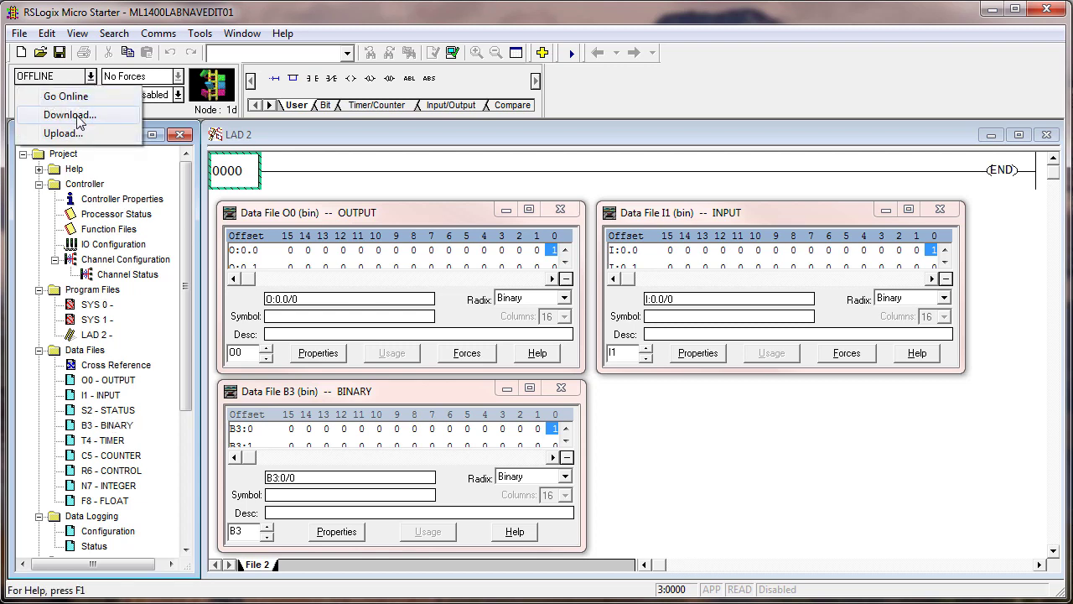
left_click(364, 136)
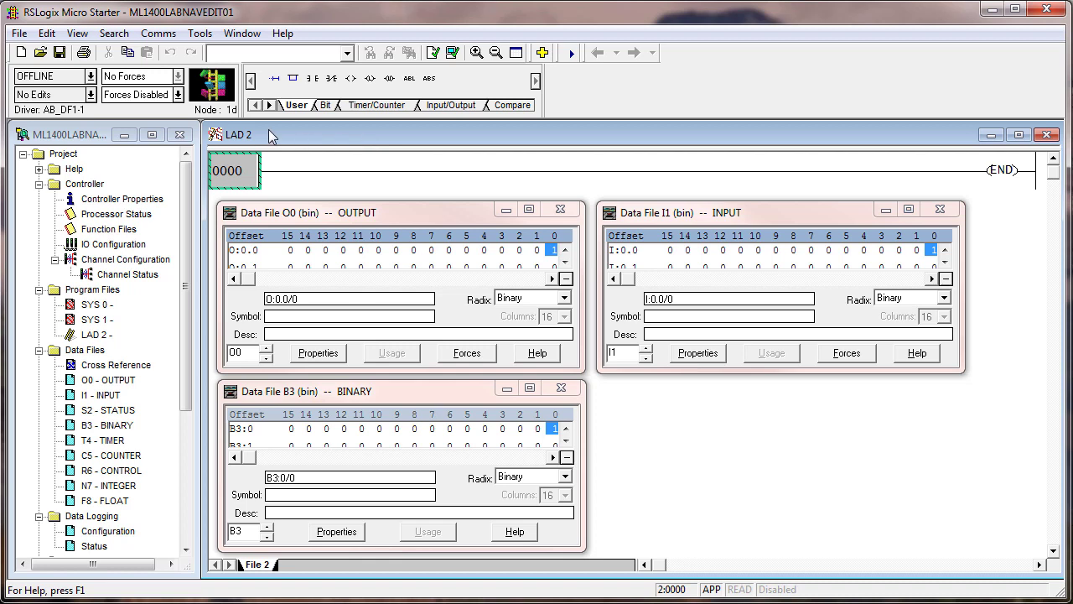
left_click(91, 77)
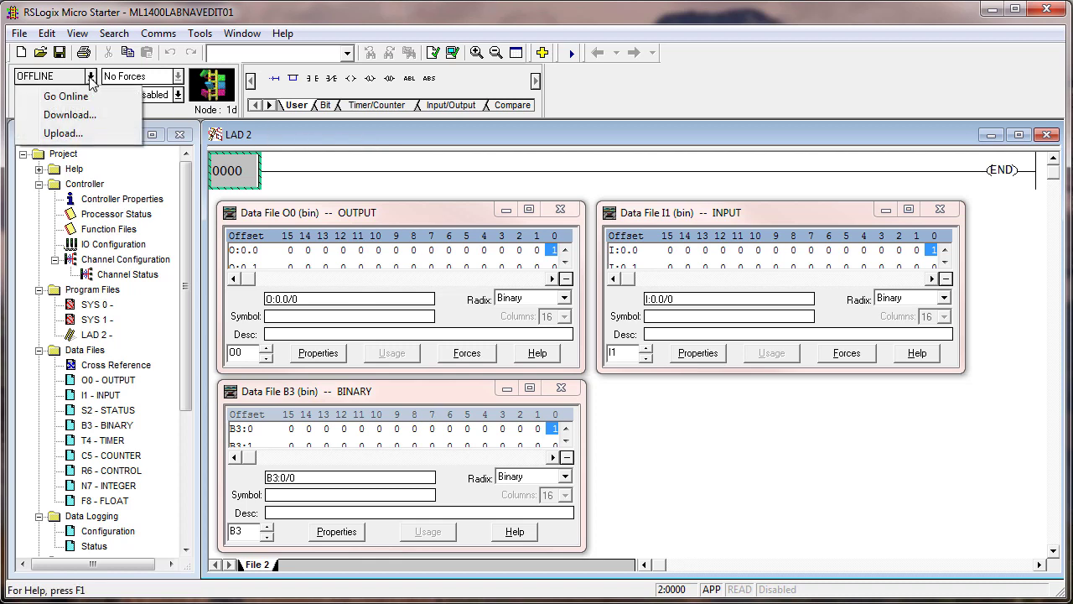
left_click(75, 116)
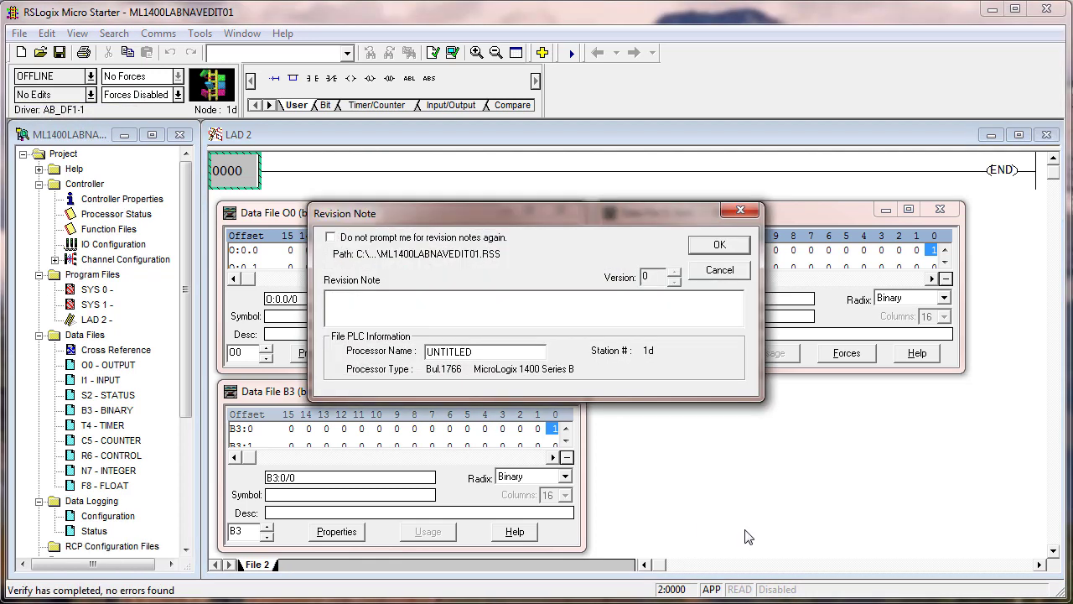
left_click(696, 250)
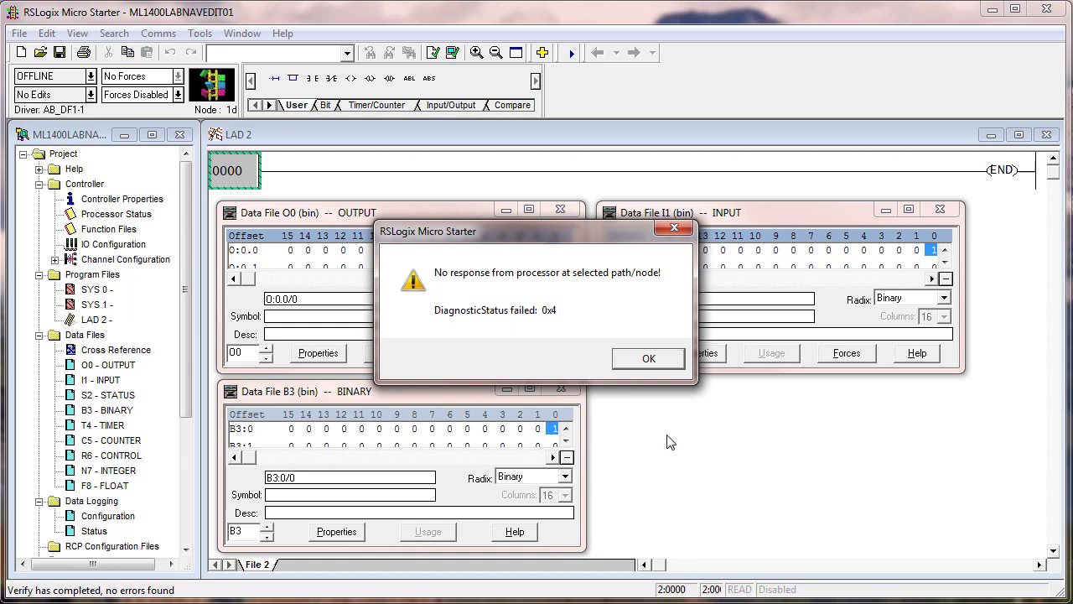
left_click(651, 360)
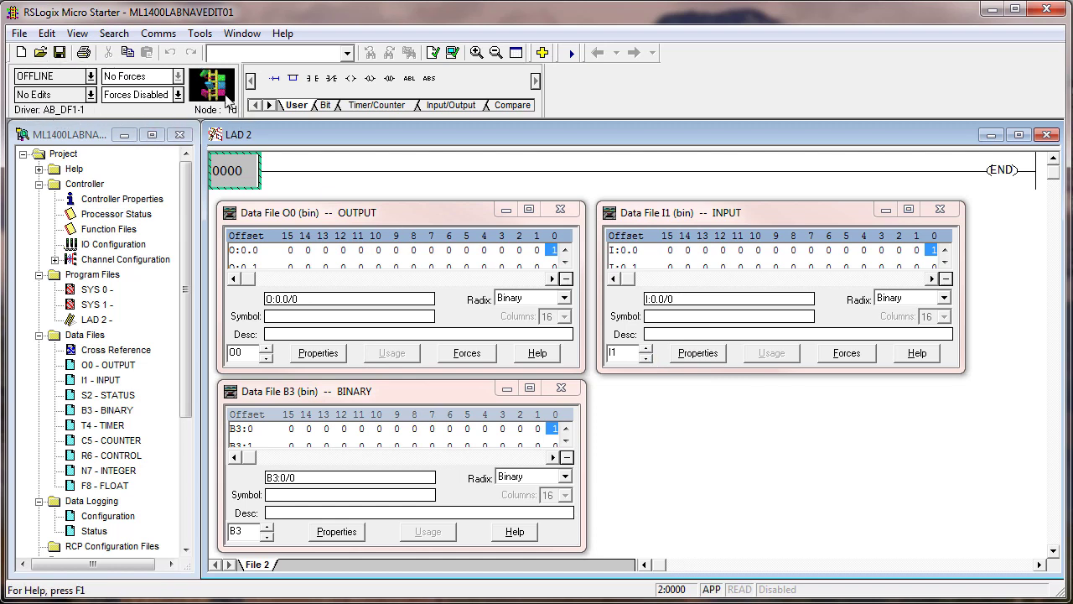
Step: Select the MicroLogix 1400 at 100.100.100.226 under the AB_ETHIP-1 Ethernet driver in the system communications
left_click(90, 76)
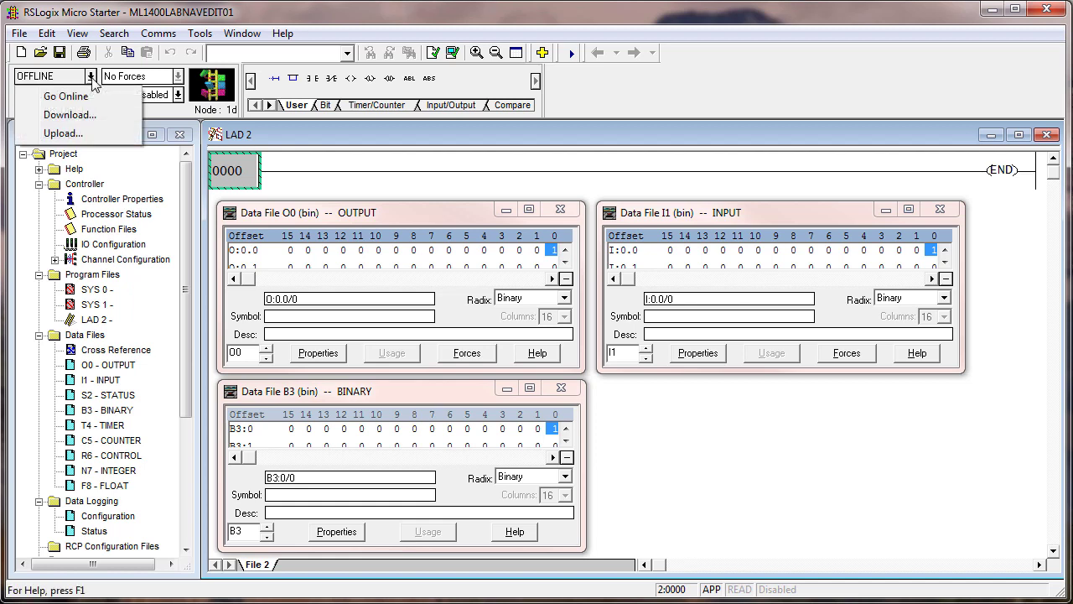
left_click(166, 114)
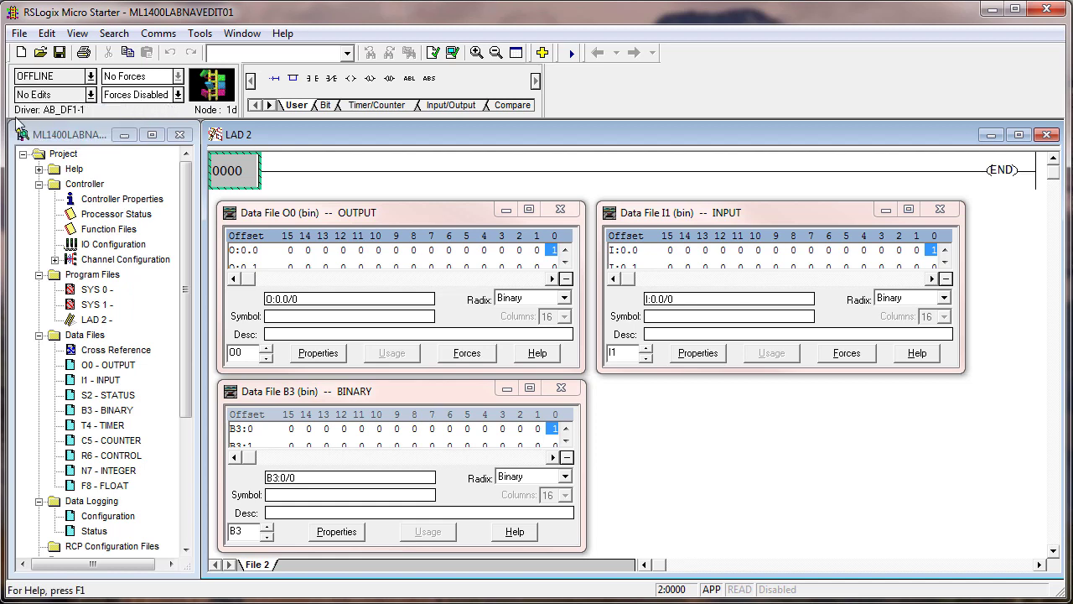
left_click(159, 34)
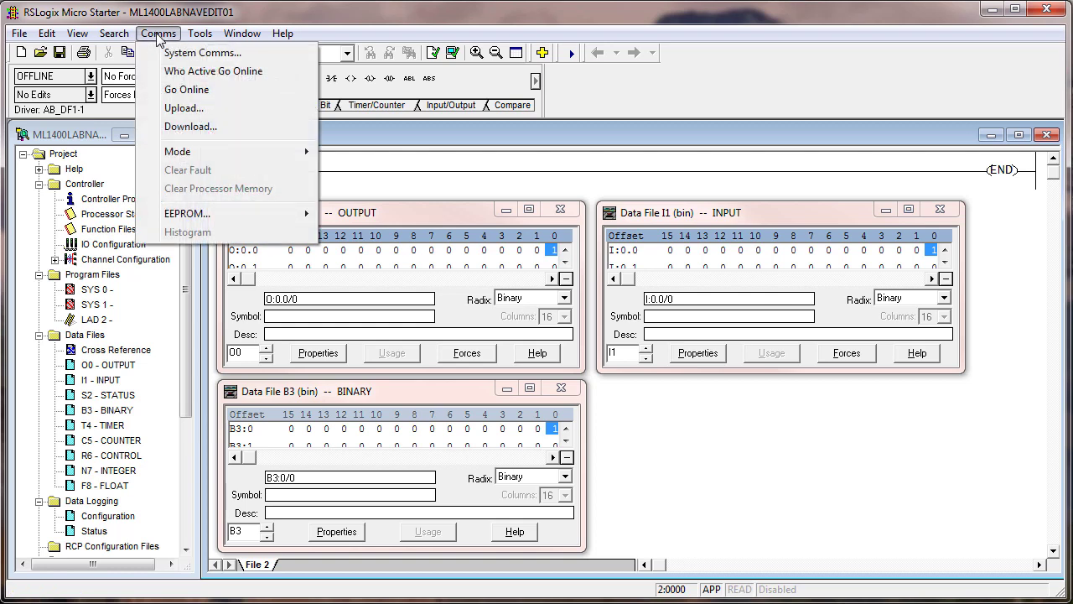
left_click(178, 52)
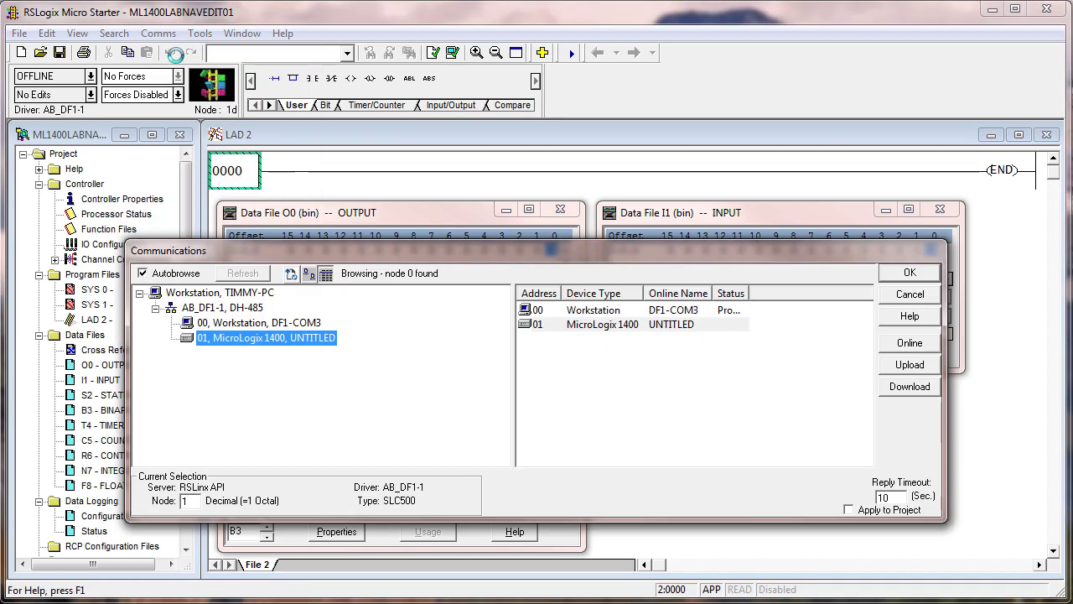
left_click(600, 322)
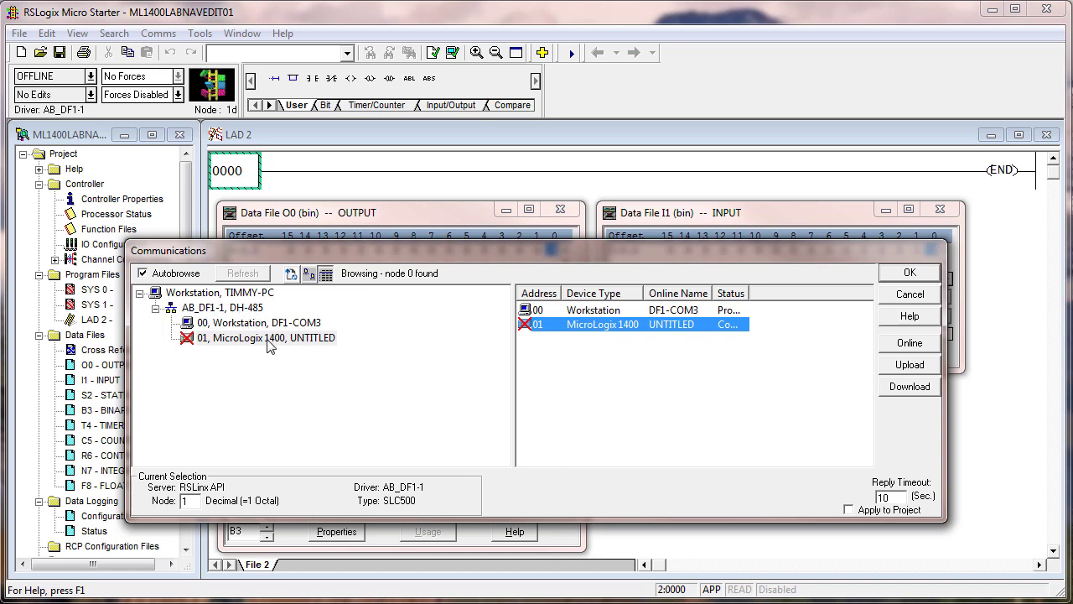
left_click(200, 296)
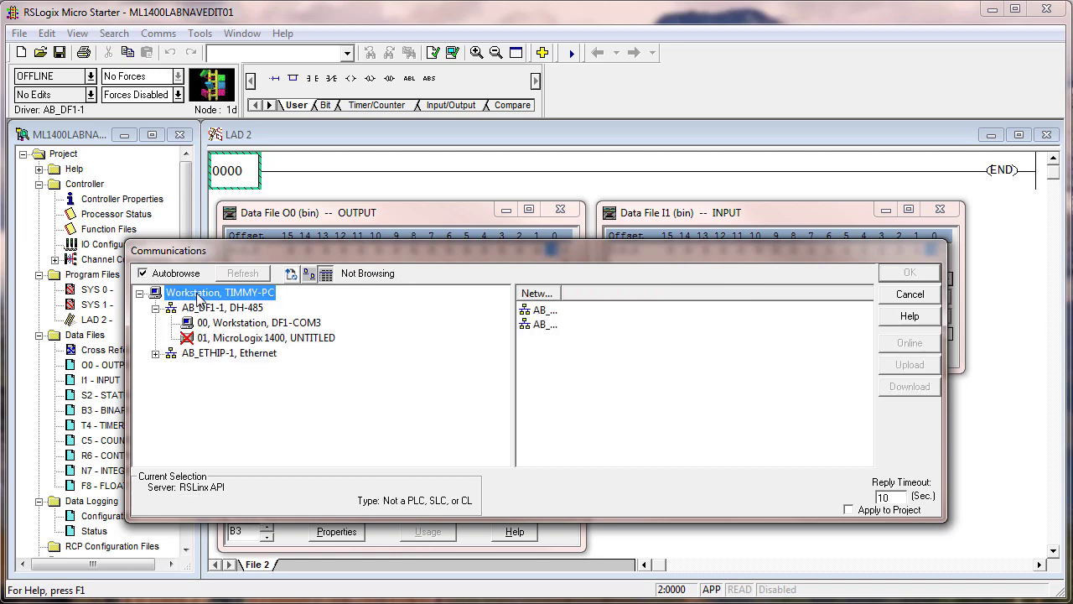
left_click(156, 356)
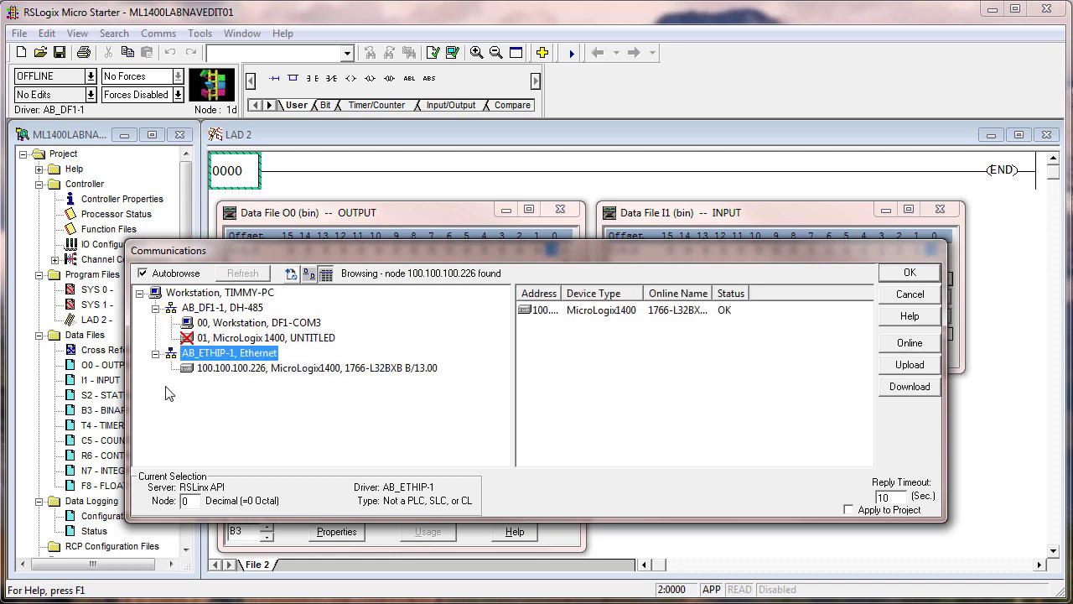
left_click(290, 367)
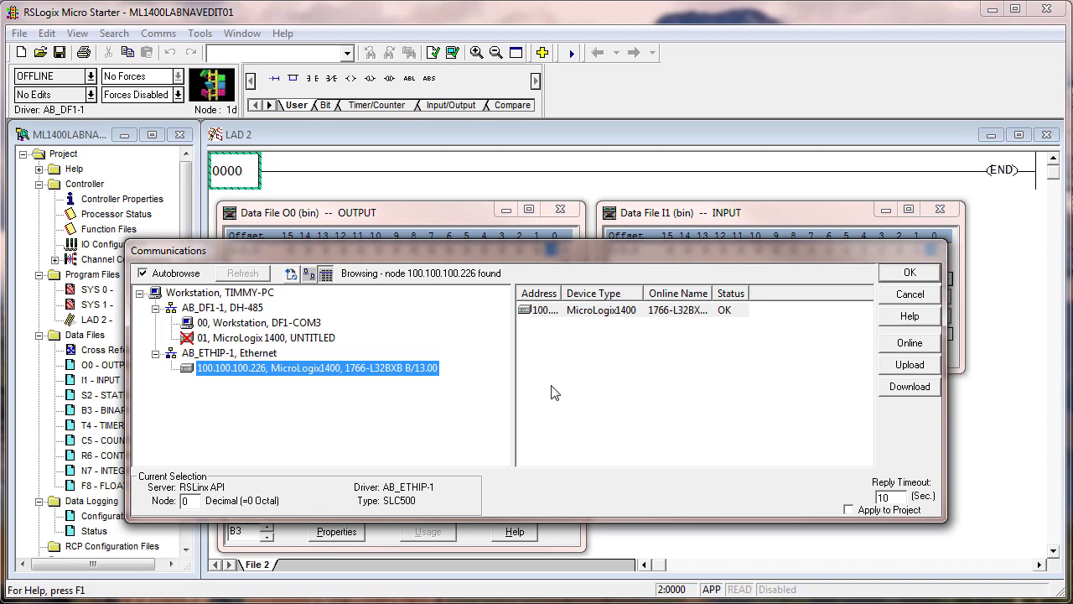
left_click(597, 306)
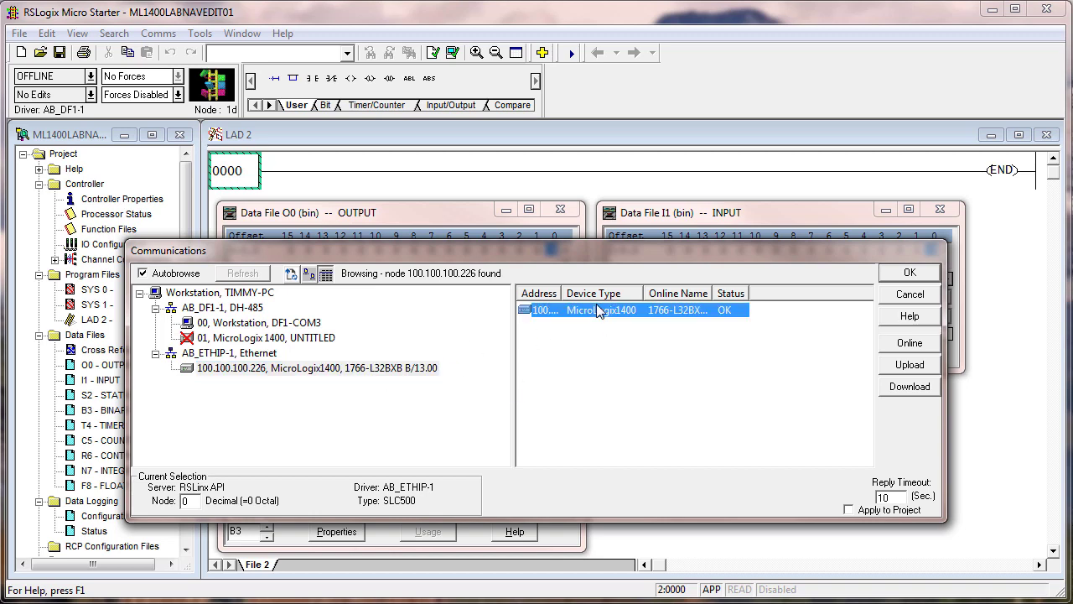
Step: Download the project to the selected Ethernet controller with an empty revision note, declining to replace the project settings
left_click(912, 389)
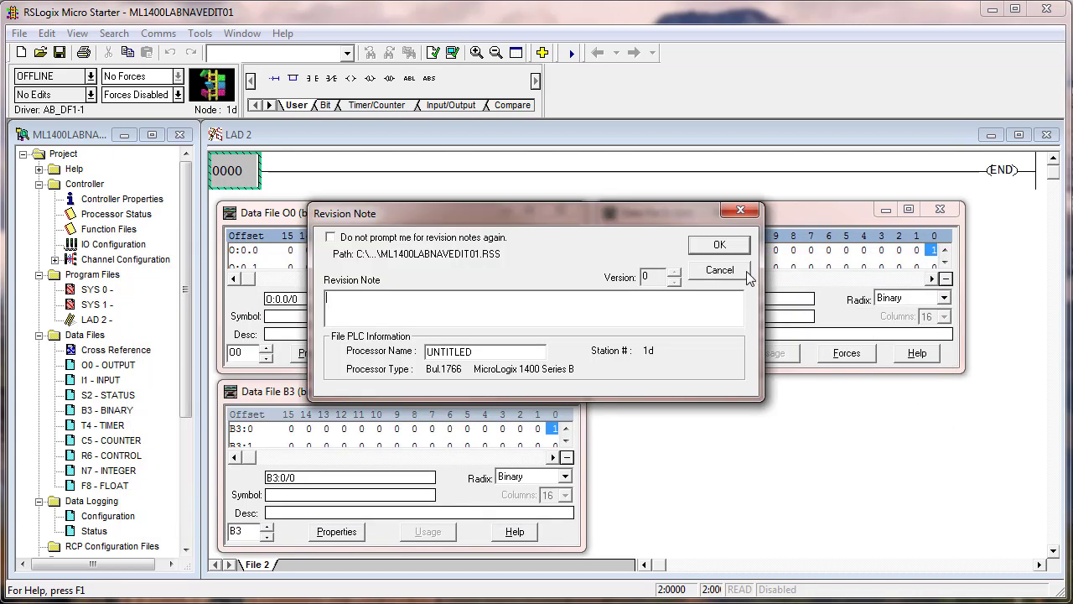
left_click(720, 247)
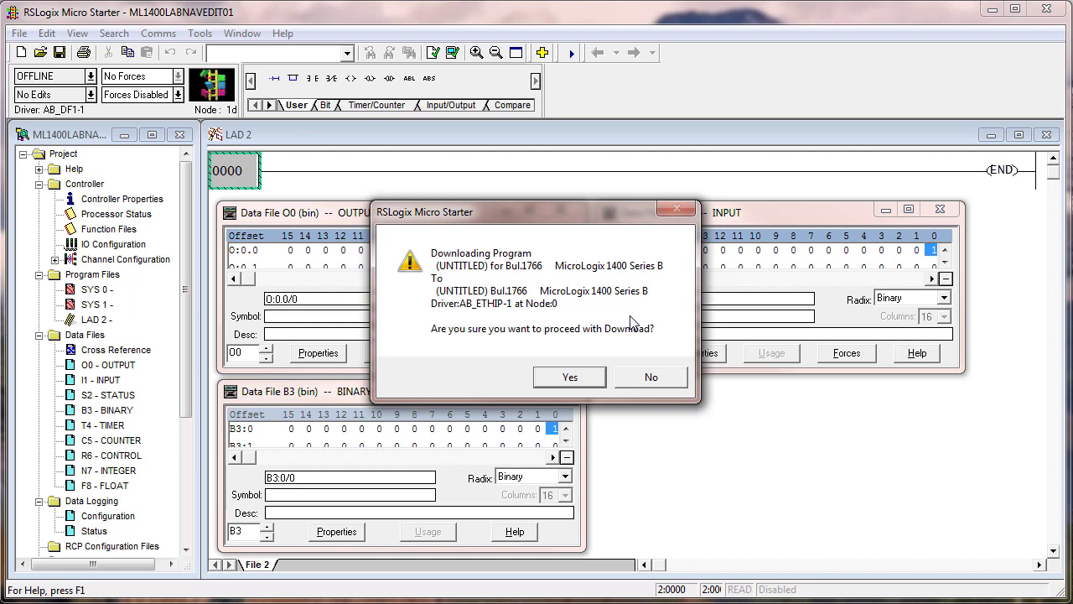
left_click(567, 376)
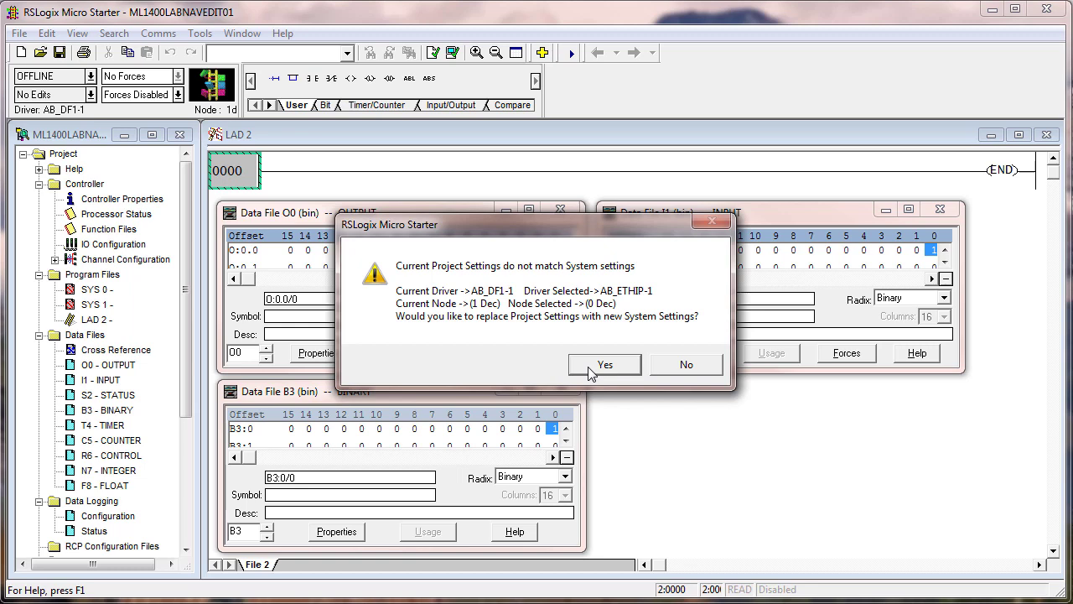
left_click(688, 367)
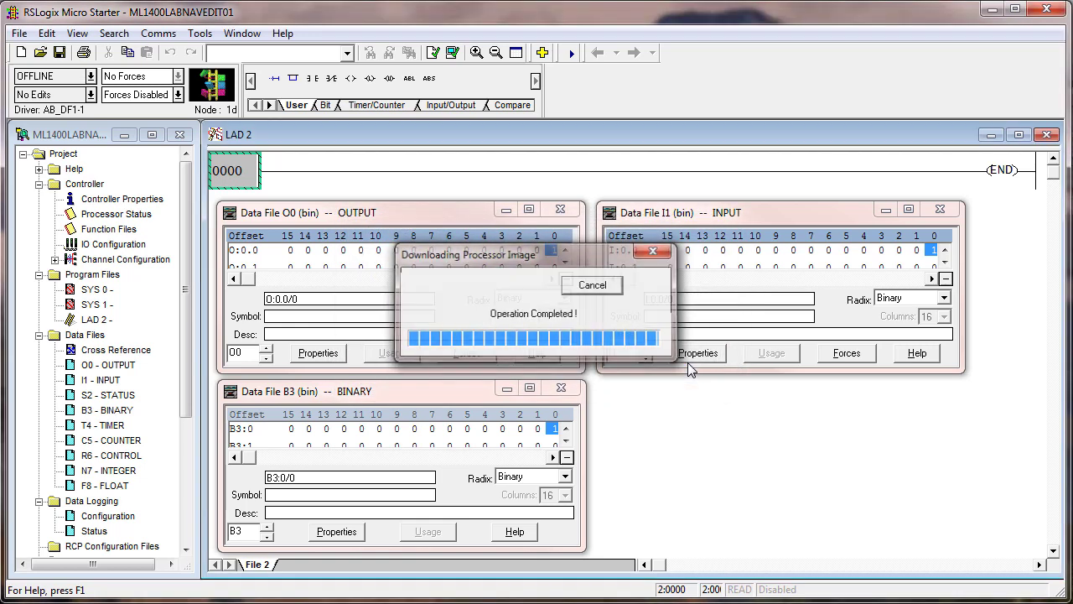
Step: Review the offline project's Channel 0 and Channel 1 communication settings in the channel configuration
double_click(112, 261)
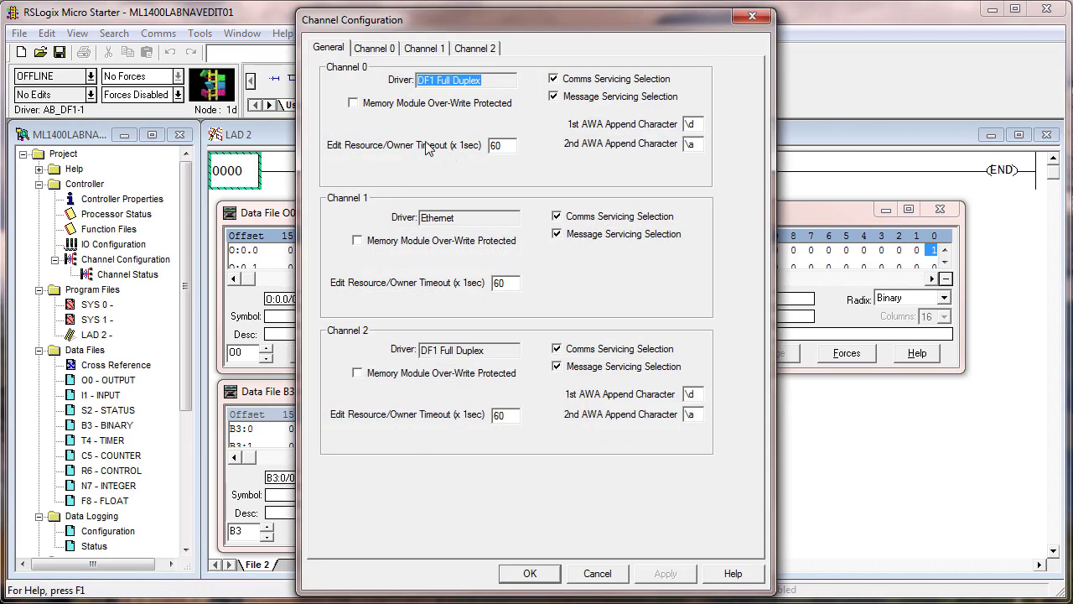
left_click(374, 49)
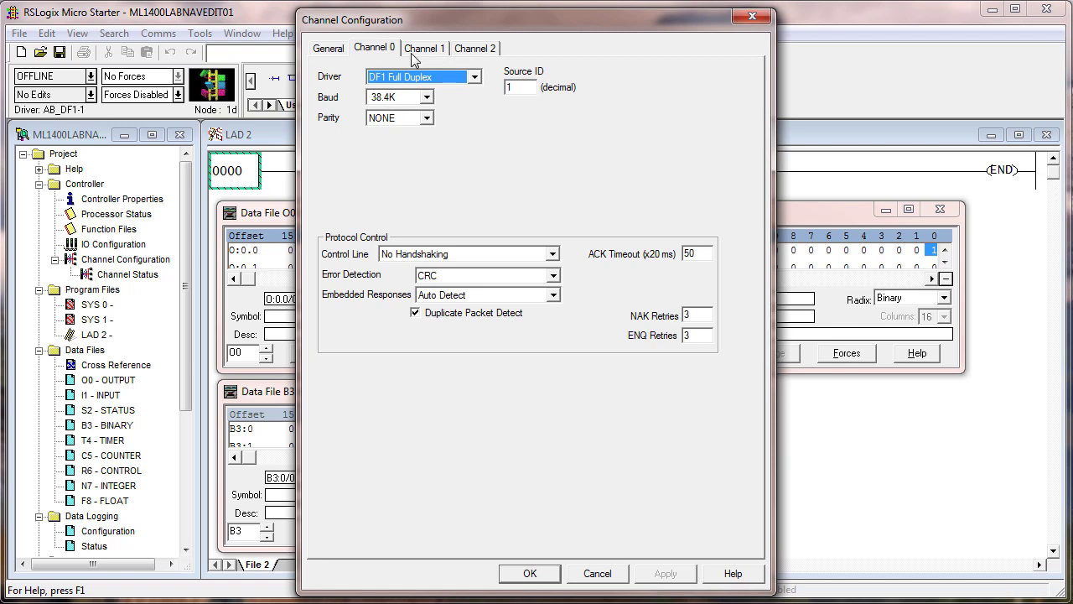
left_click(416, 50)
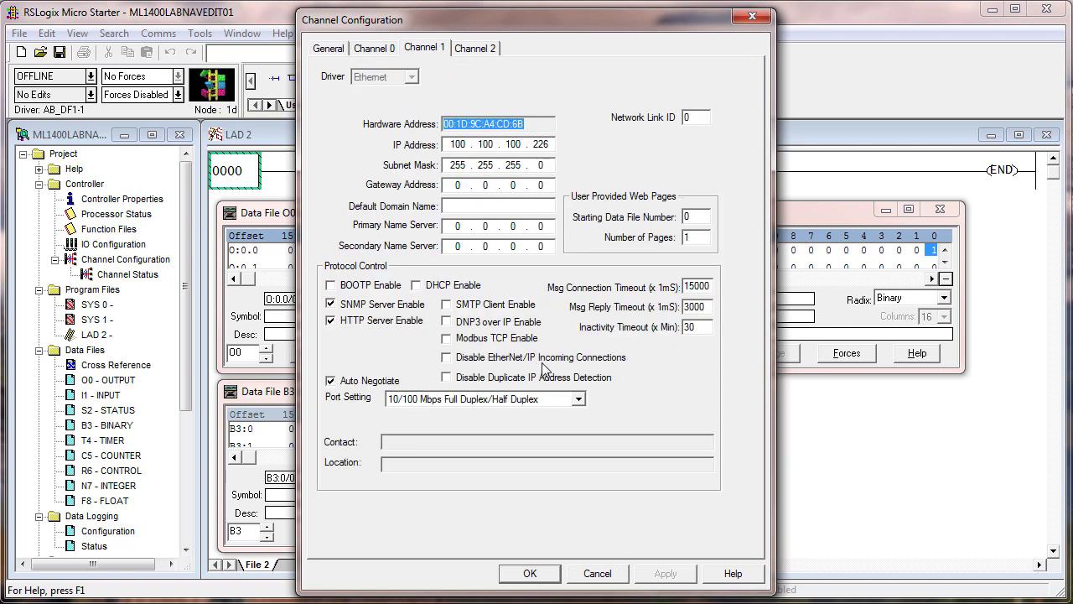
left_click(523, 573)
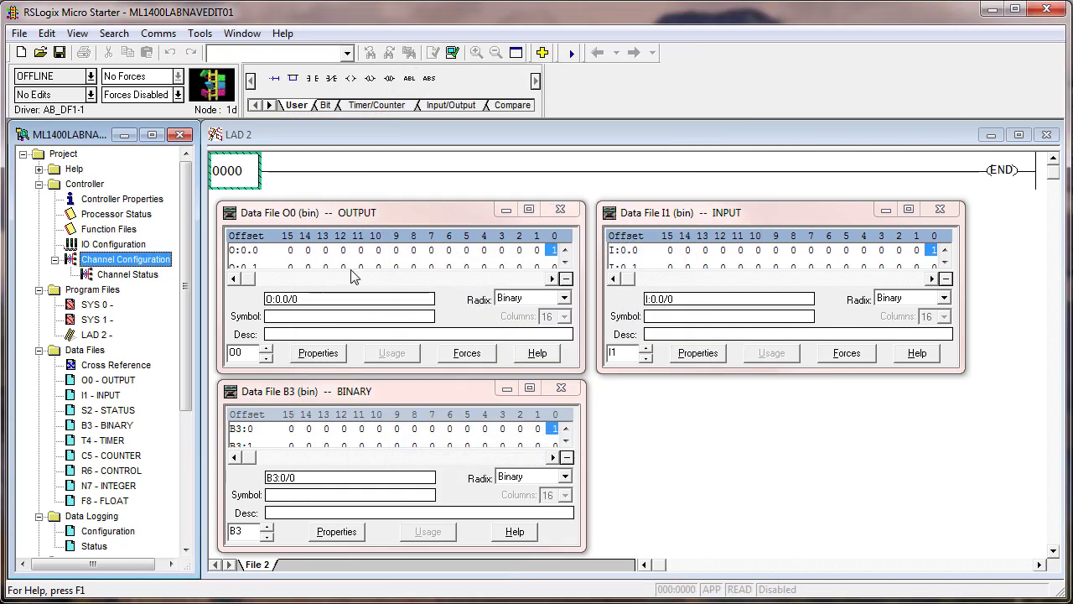
Step: Download the project to the MicroLogix 1400 at 100.100.100.226, replace the project settings with the new system settings, and go online
left_click(156, 34)
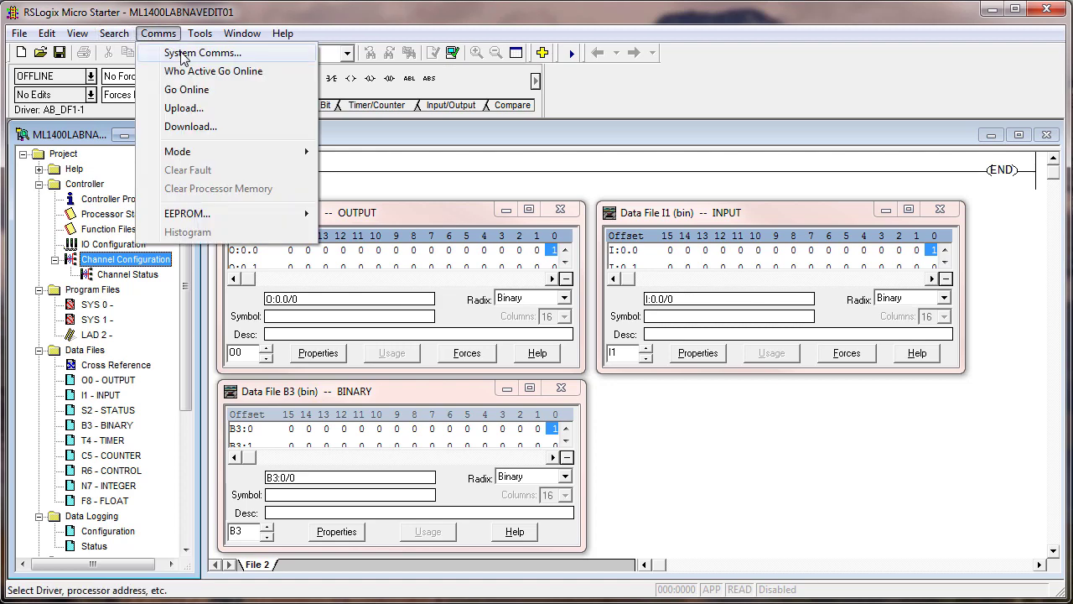
left_click(183, 53)
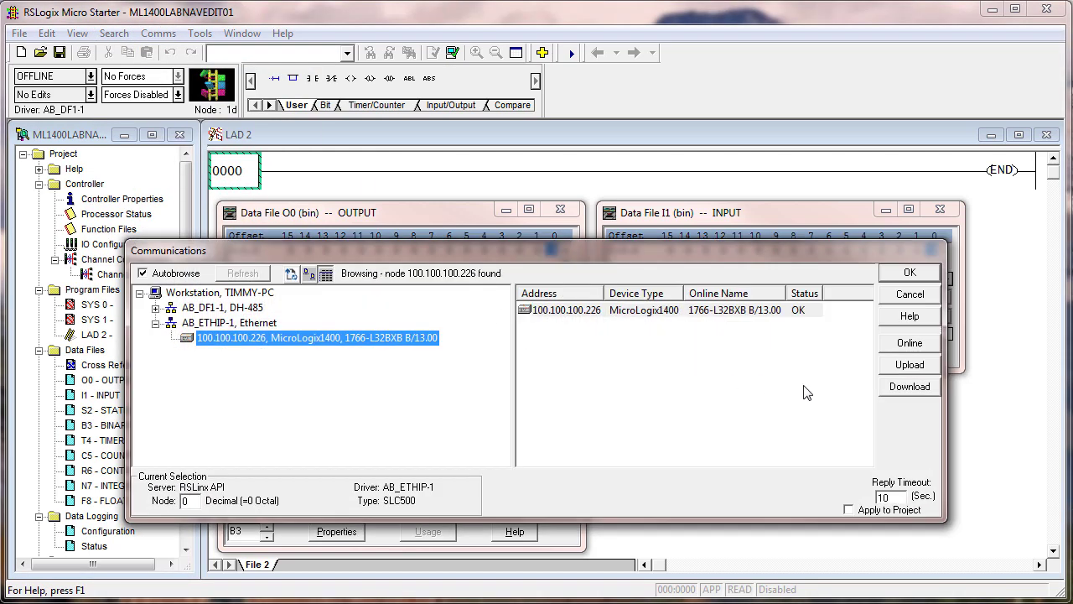
left_click(681, 312)
left_click(912, 395)
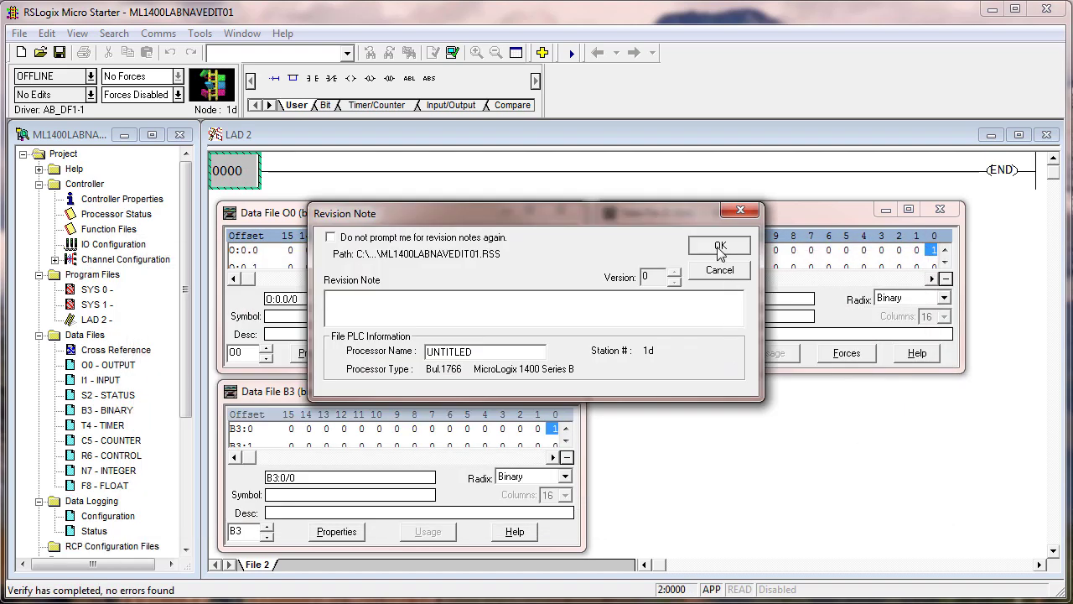
left_click(719, 245)
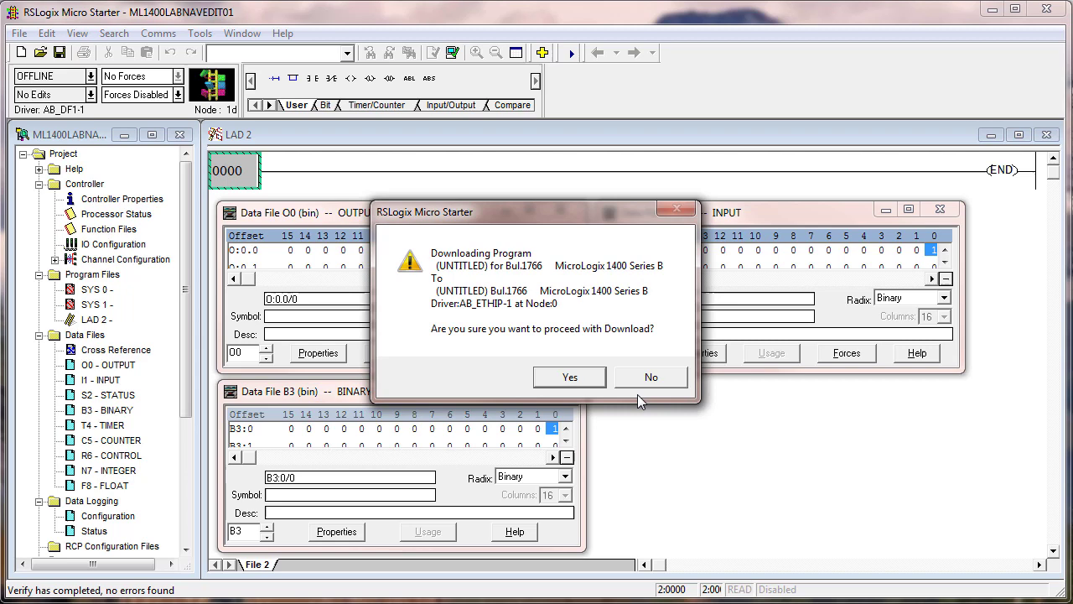
left_click(570, 375)
left_click(605, 366)
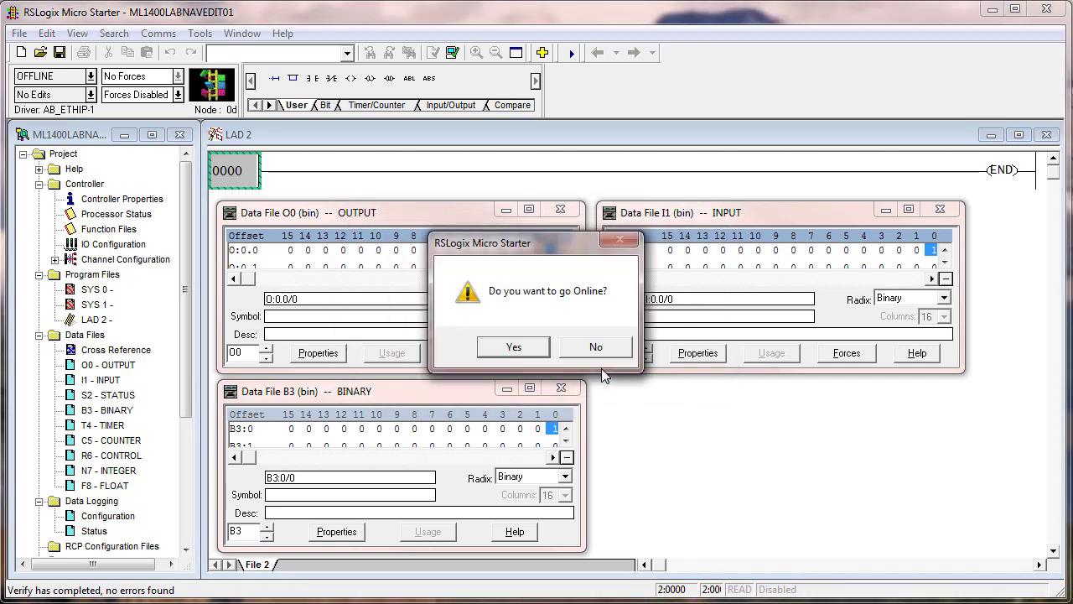
left_click(523, 345)
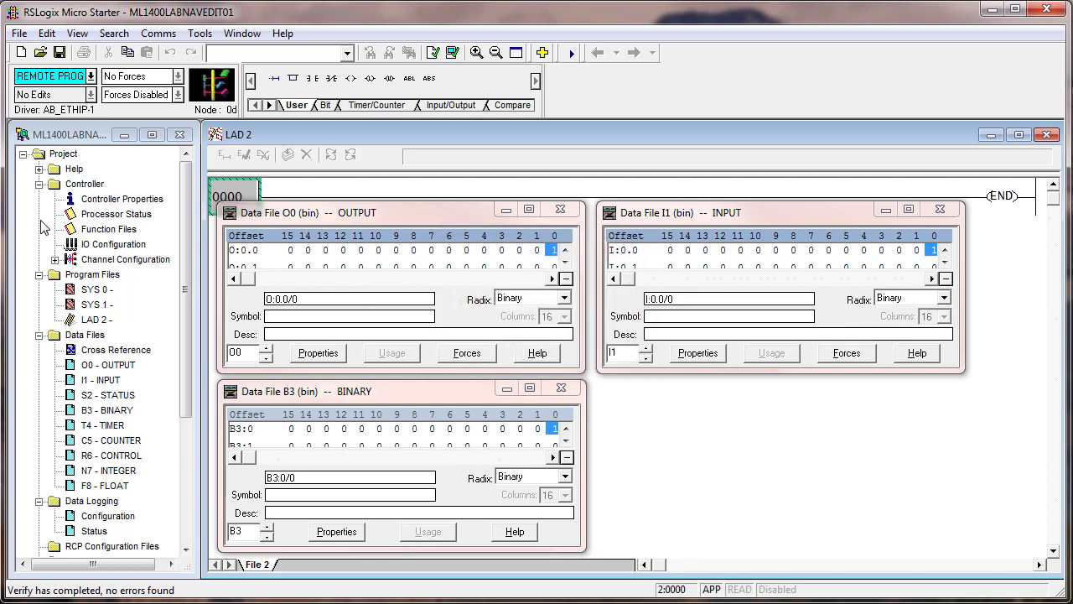
Step: Check the Channel 0 serial and Channel 1 Ethernet settings while online, leaving the channel configuration without changes
double_click(102, 262)
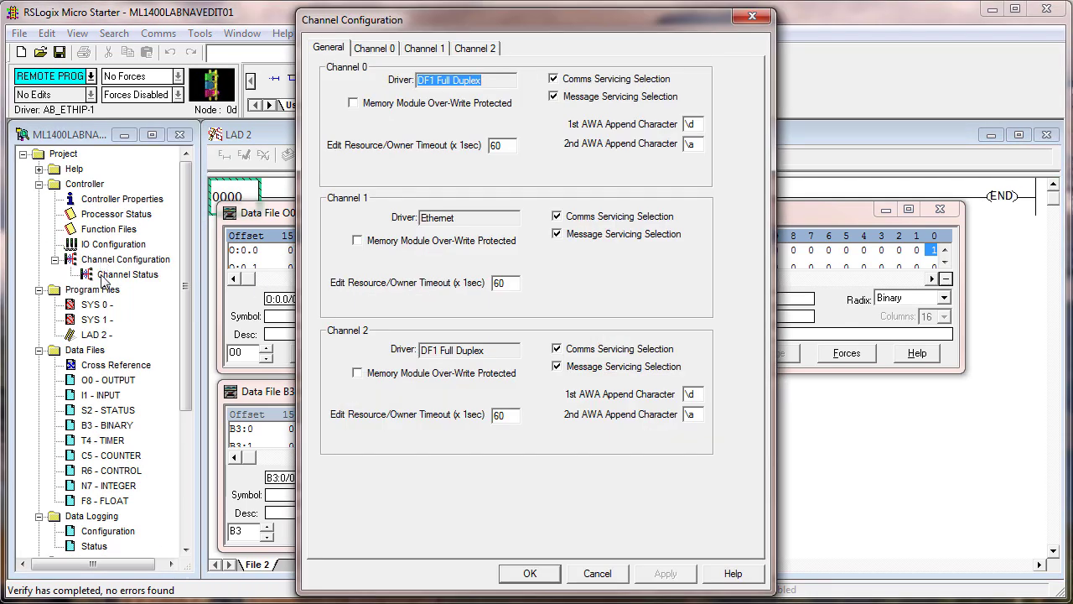
left_click(391, 52)
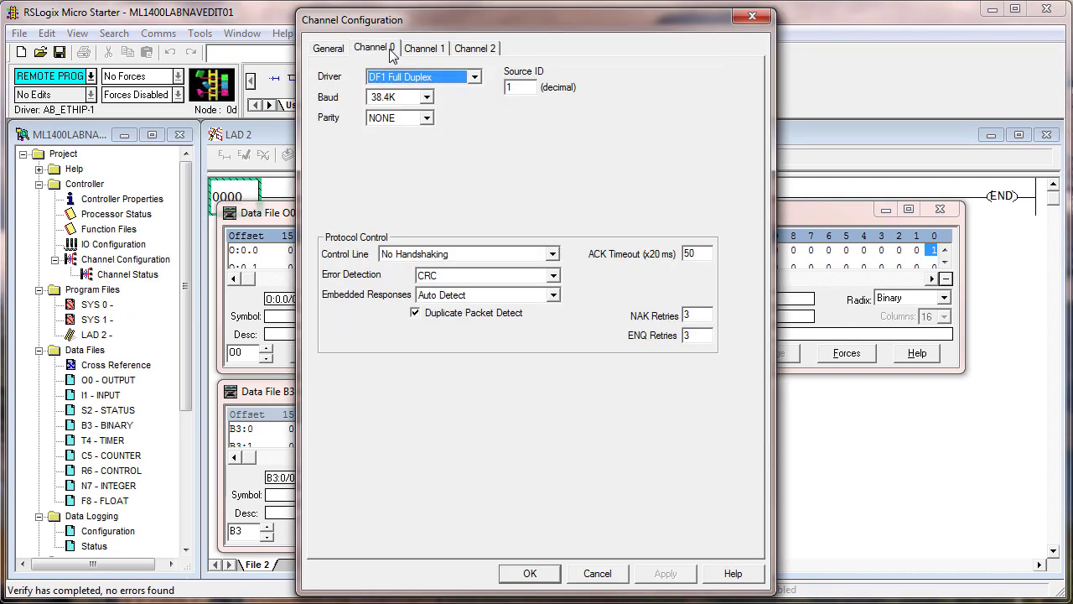
left_click(423, 48)
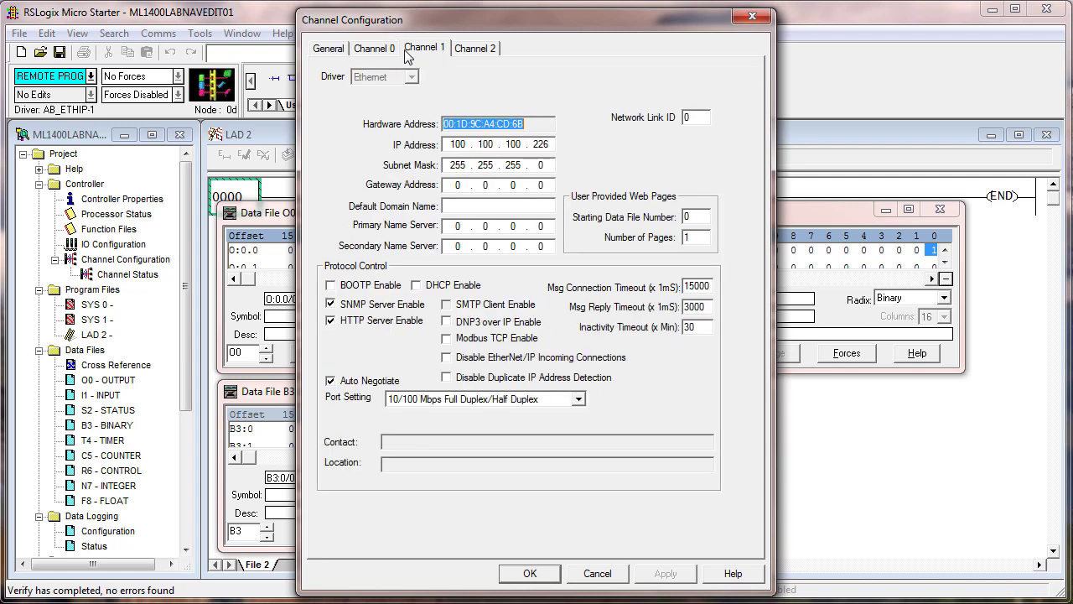
left_click(597, 573)
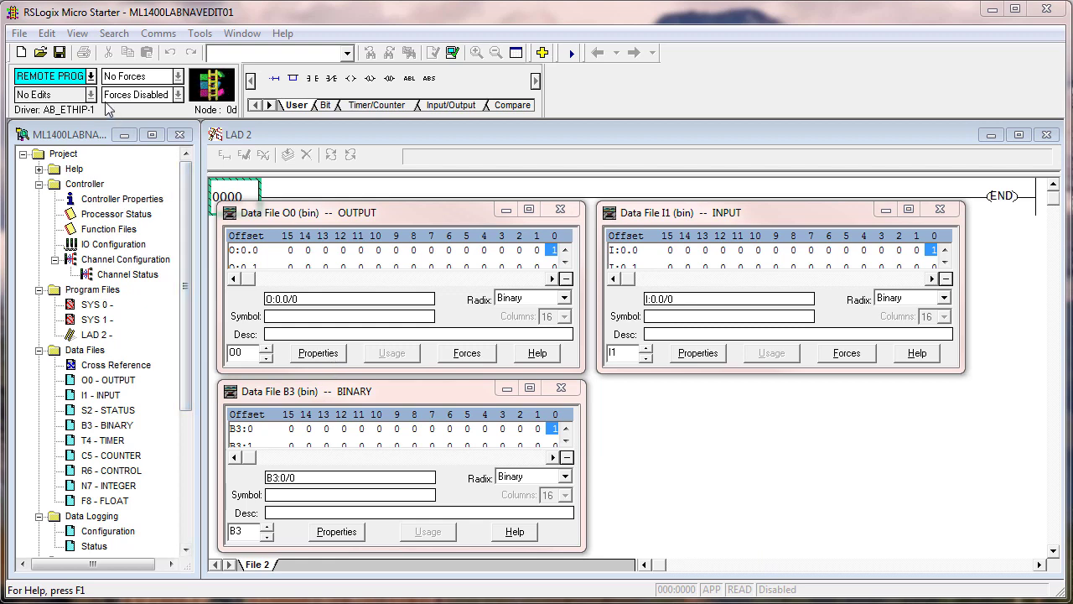
Step: Switch the processor to Run mode, moving the confirmation clear of the data files, and select output bit O:0.0/1
left_click(93, 78)
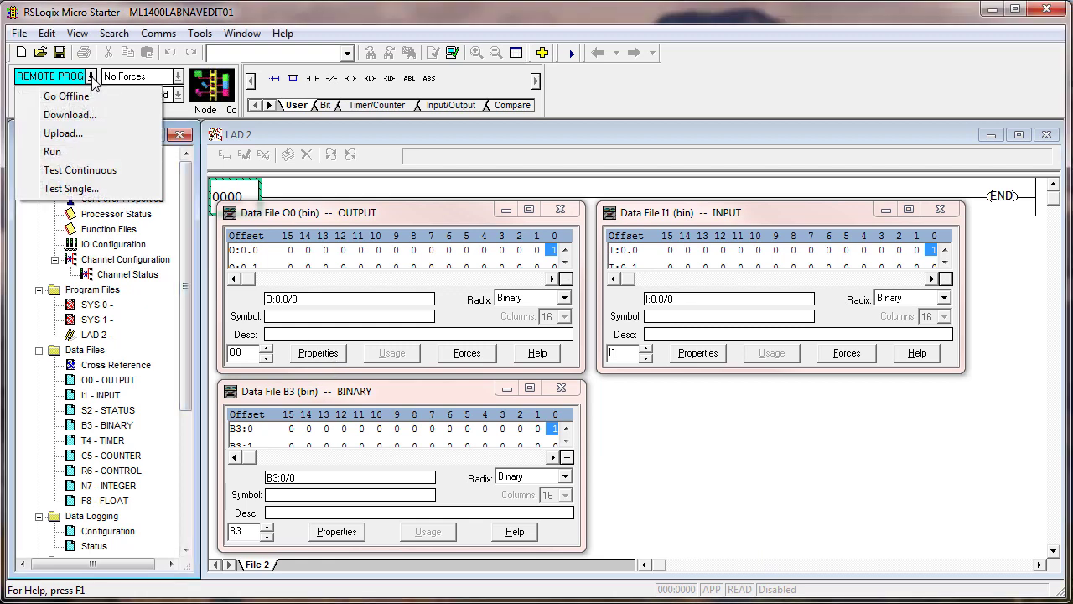
left_click(72, 152)
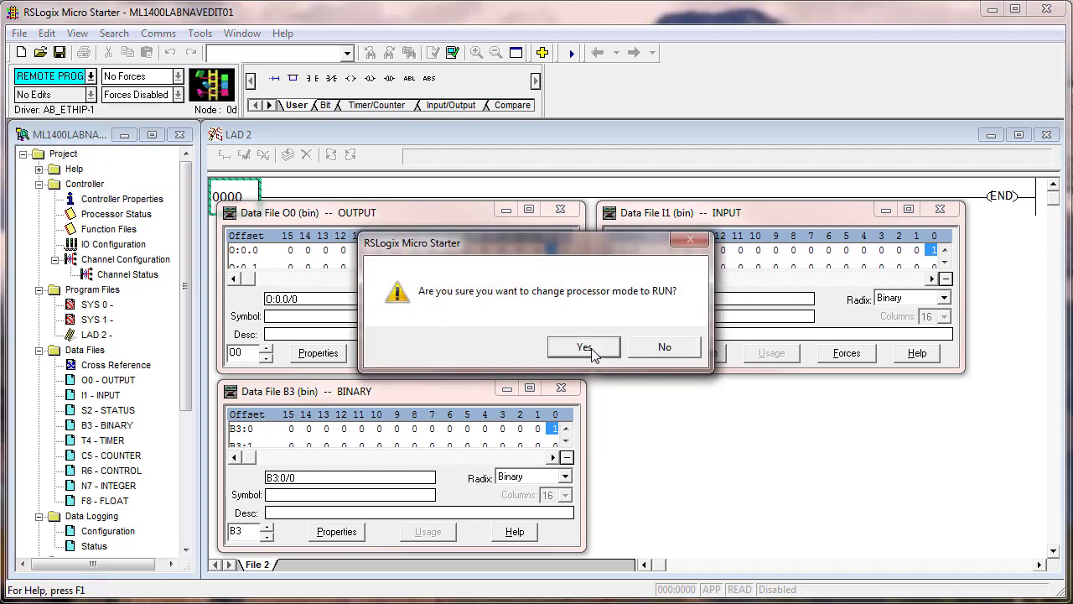
left_click_drag(582, 249, 842, 418)
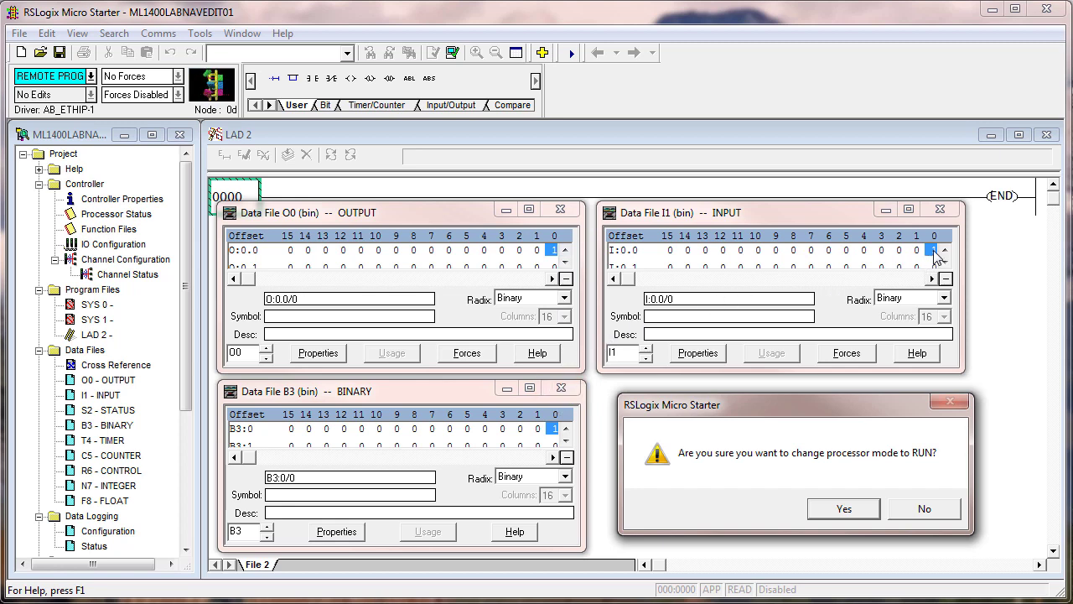
left_click(844, 508)
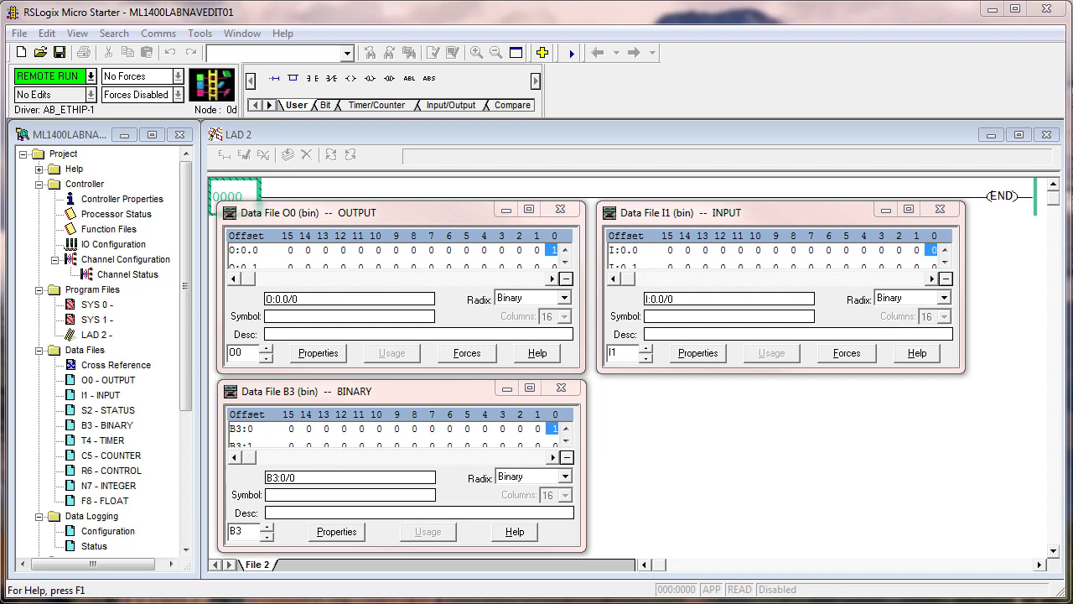
left_click(537, 251)
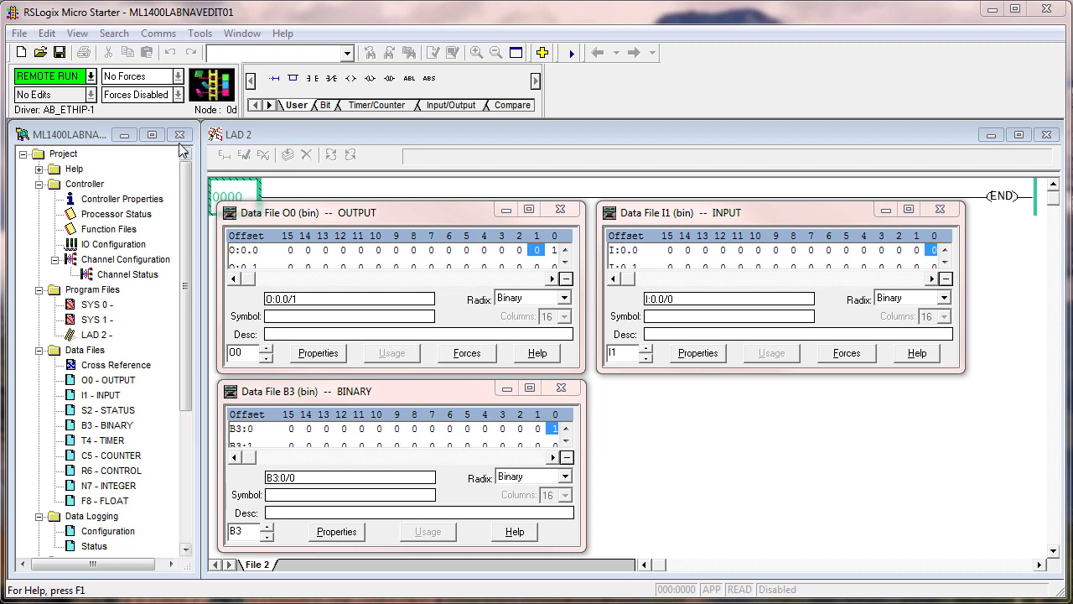
Step: Go offline from the controller without saving the changes to ML1400LABNAVEDIT01
left_click(92, 78)
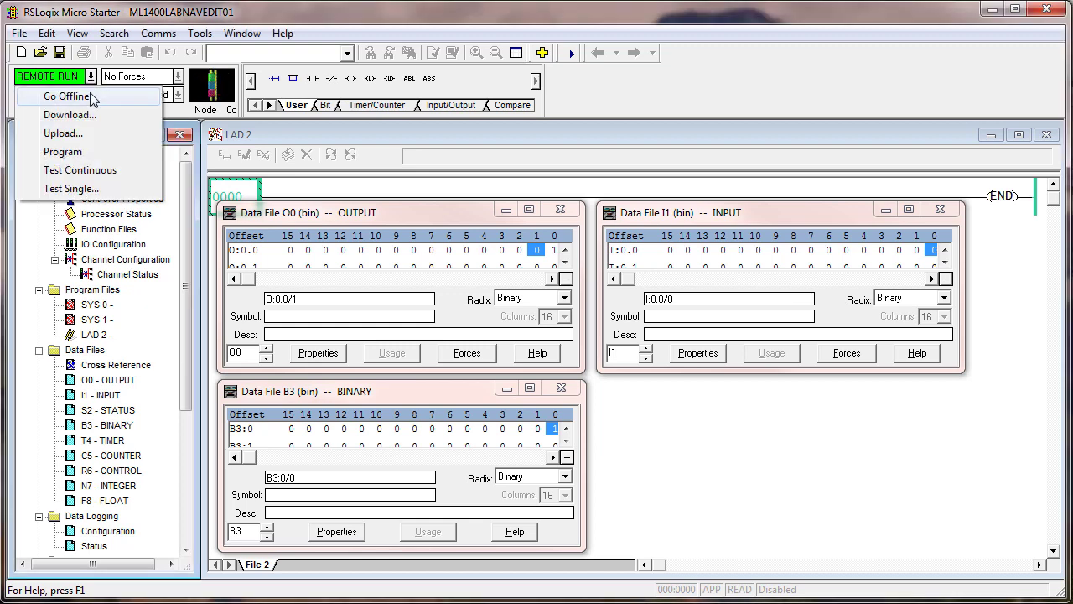
left_click(92, 95)
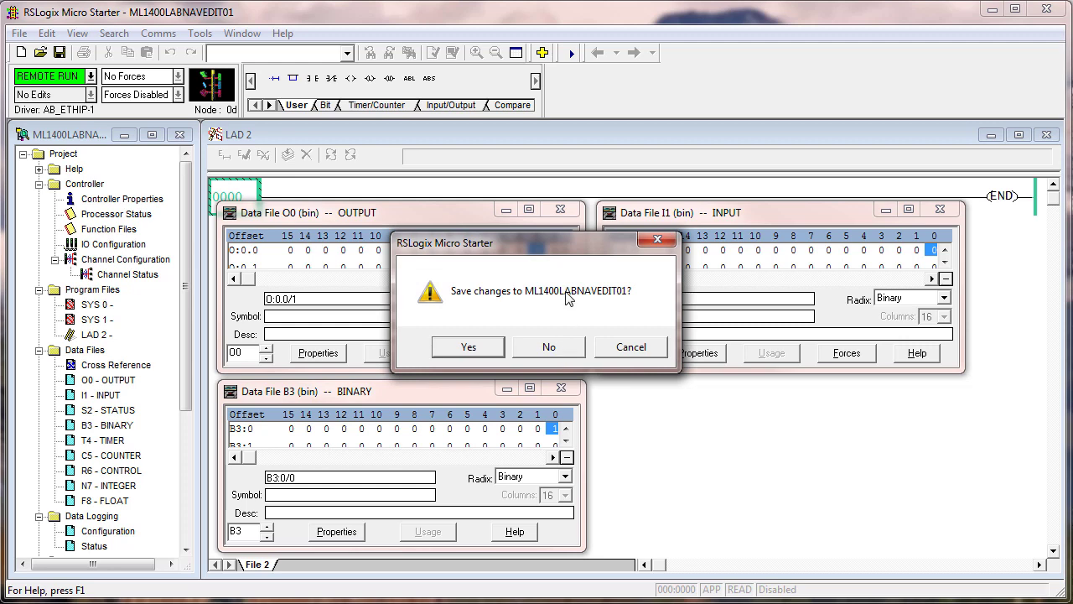
left_click_drag(558, 251, 789, 406)
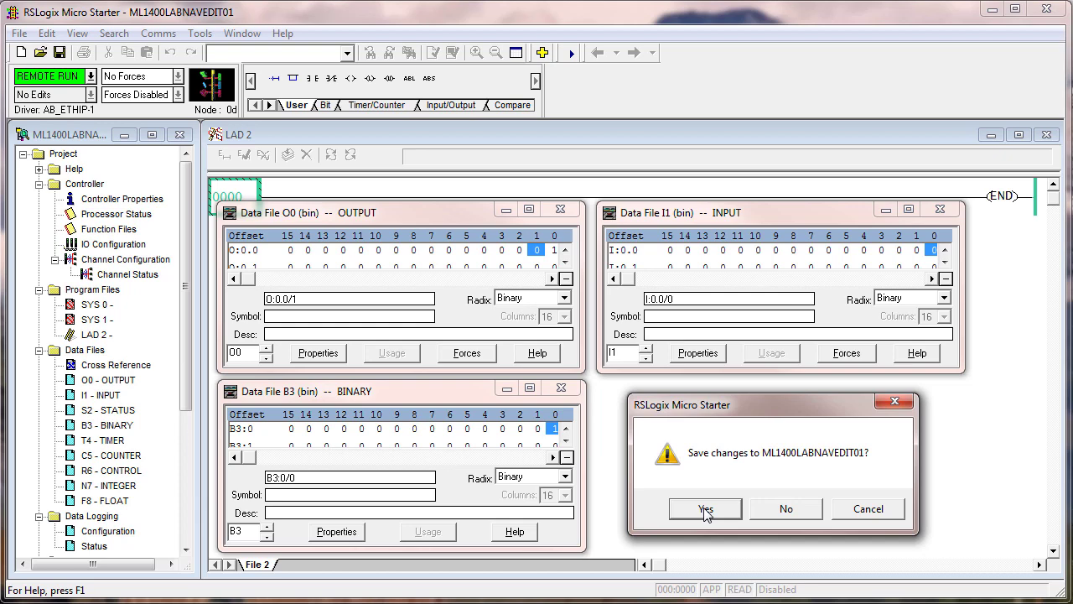
left_click(759, 509)
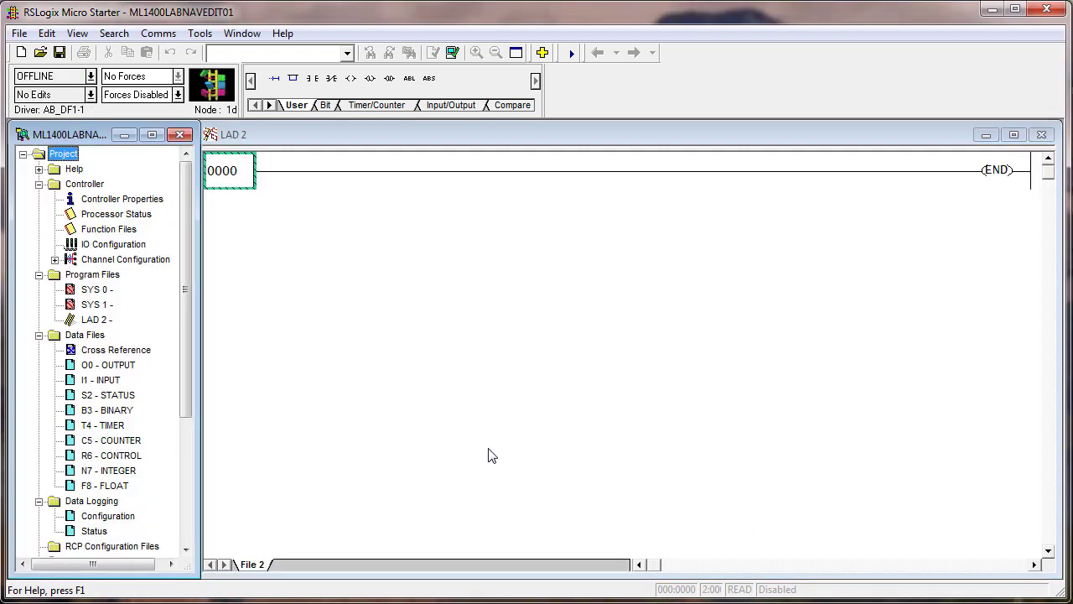
Step: Open the O0 output data file, keep its window on top, and move it clear of the project tree
double_click(86, 371)
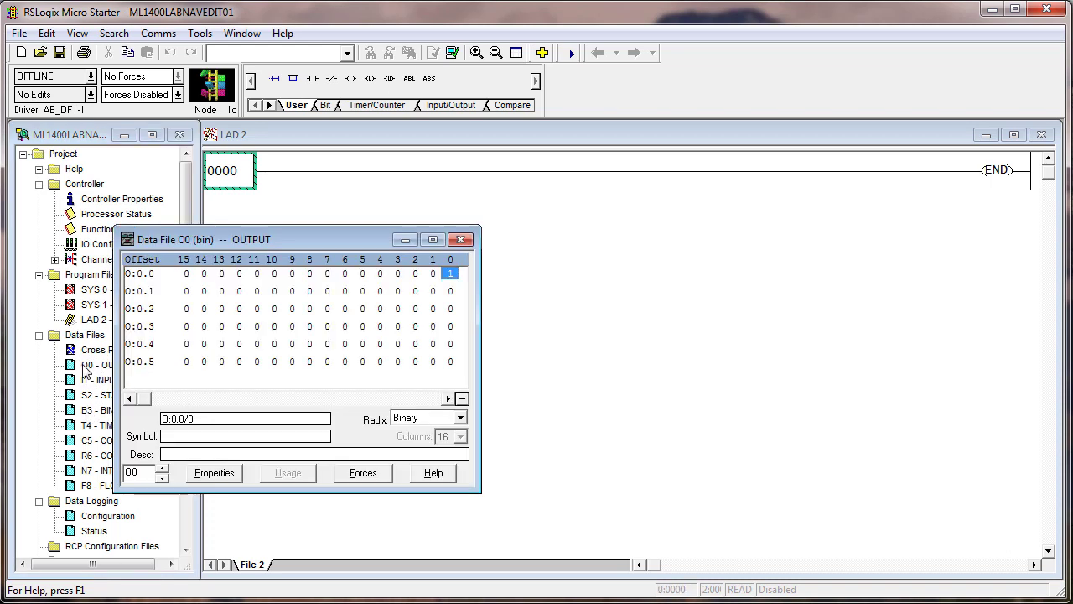
left_click(127, 240)
left_click(160, 361)
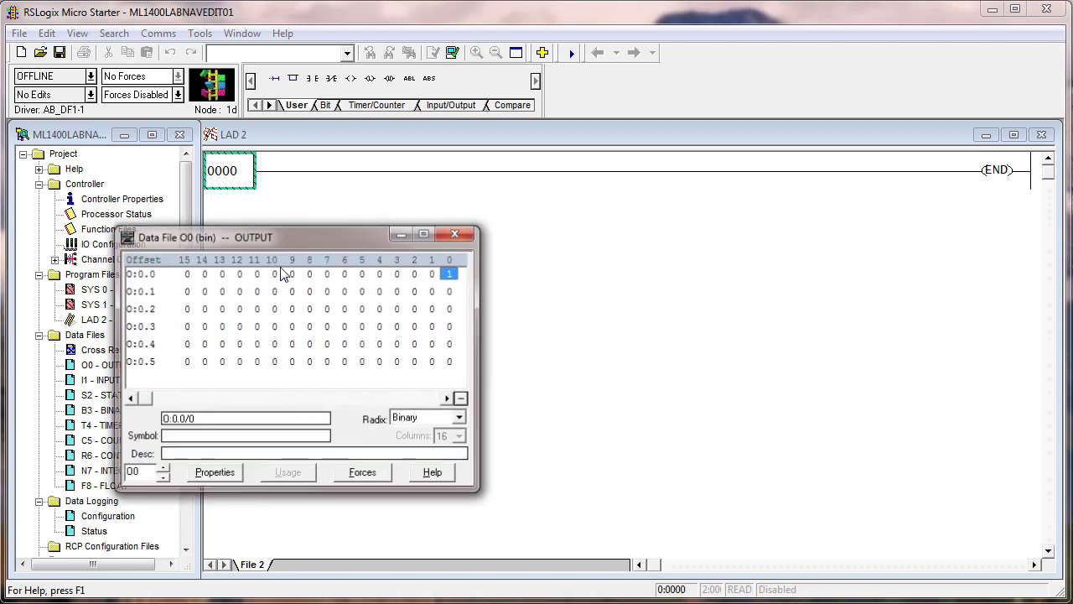
left_click_drag(289, 238, 448, 190)
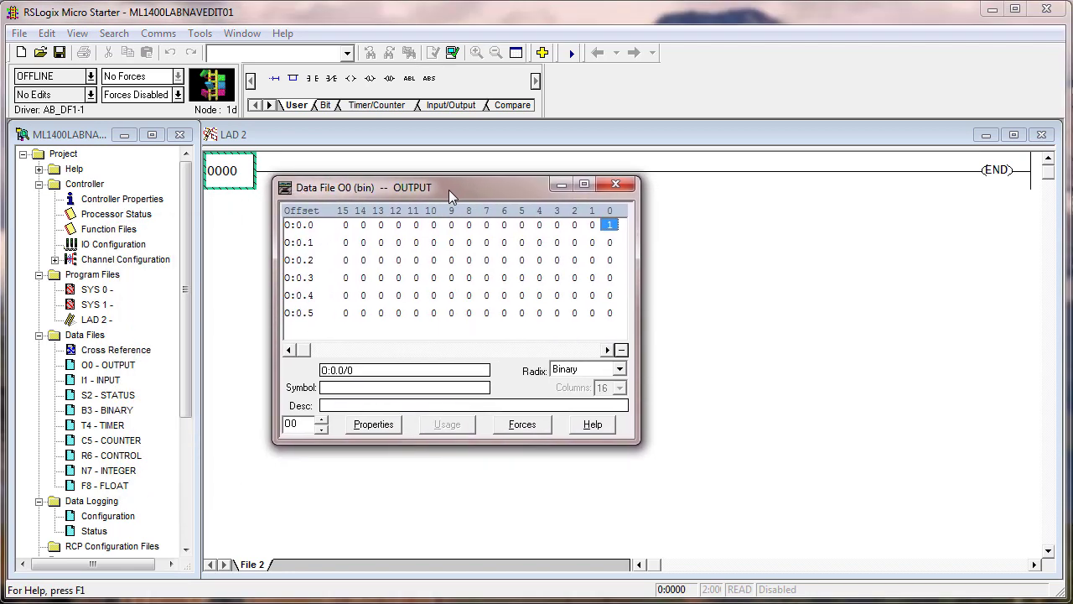
Step: Open the I1 input data file, keep its window on top, and place it beside the output data file
left_click(118, 384)
double_click(118, 383)
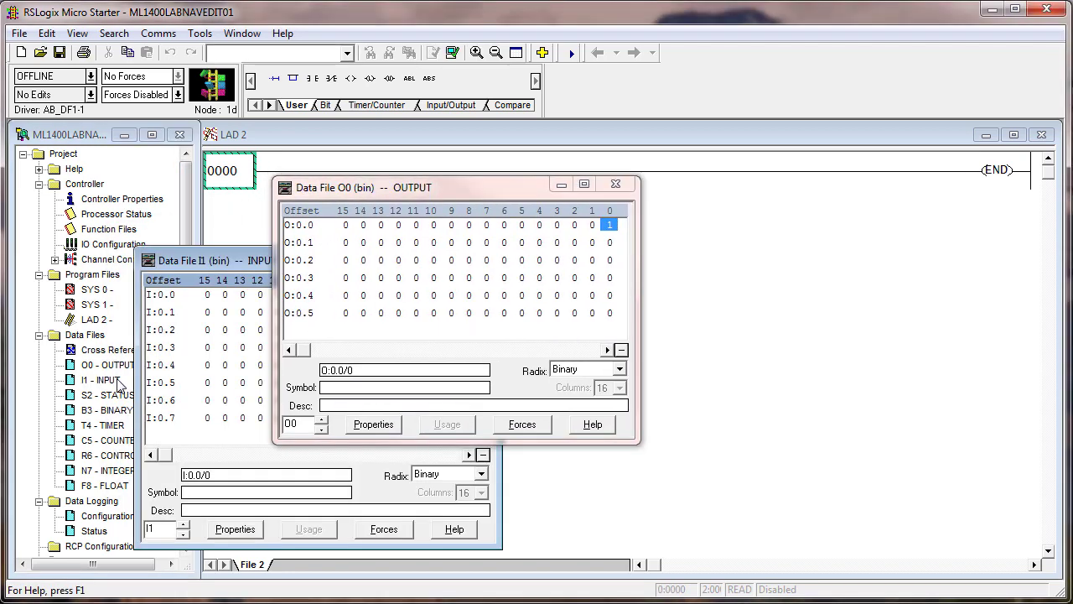
left_click(146, 261)
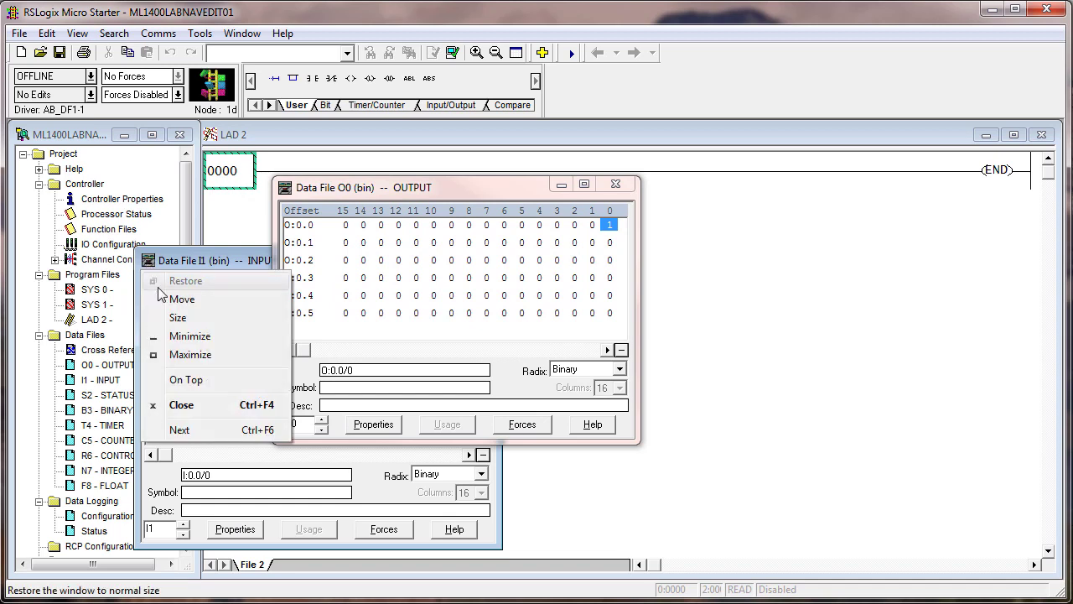
left_click(177, 379)
left_click_drag(244, 264, 742, 192)
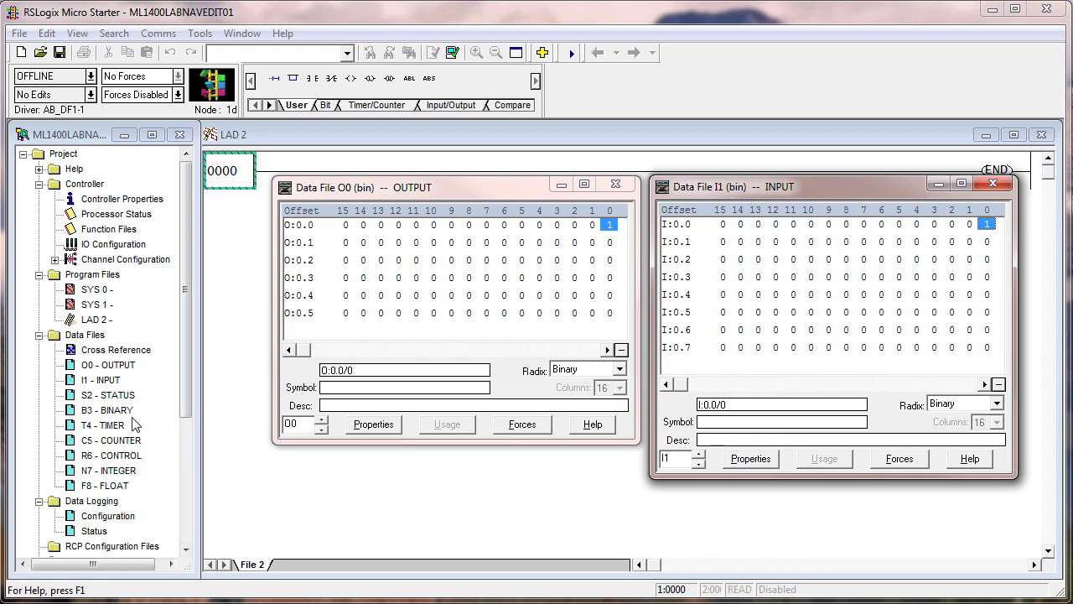
Step: Open the B3 binary data file and keep its window on top
double_click(109, 410)
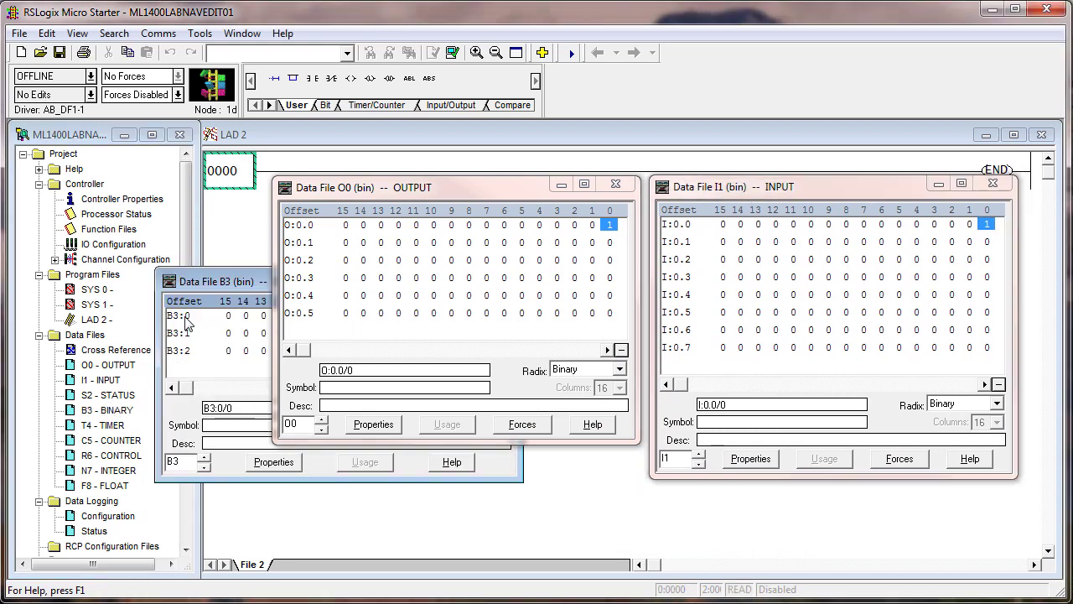
left_click(172, 285)
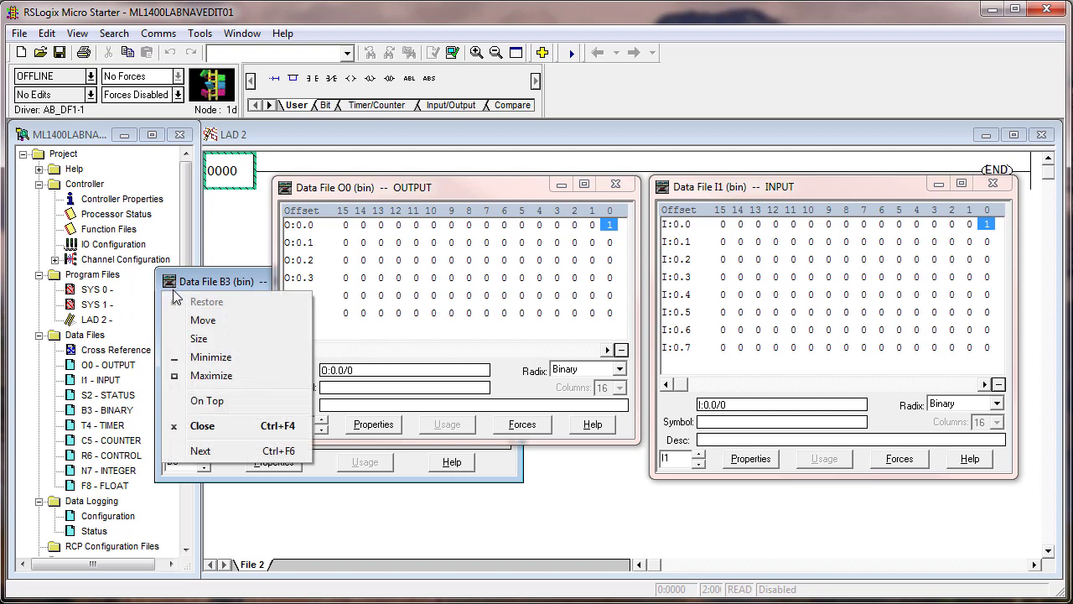
left_click(198, 402)
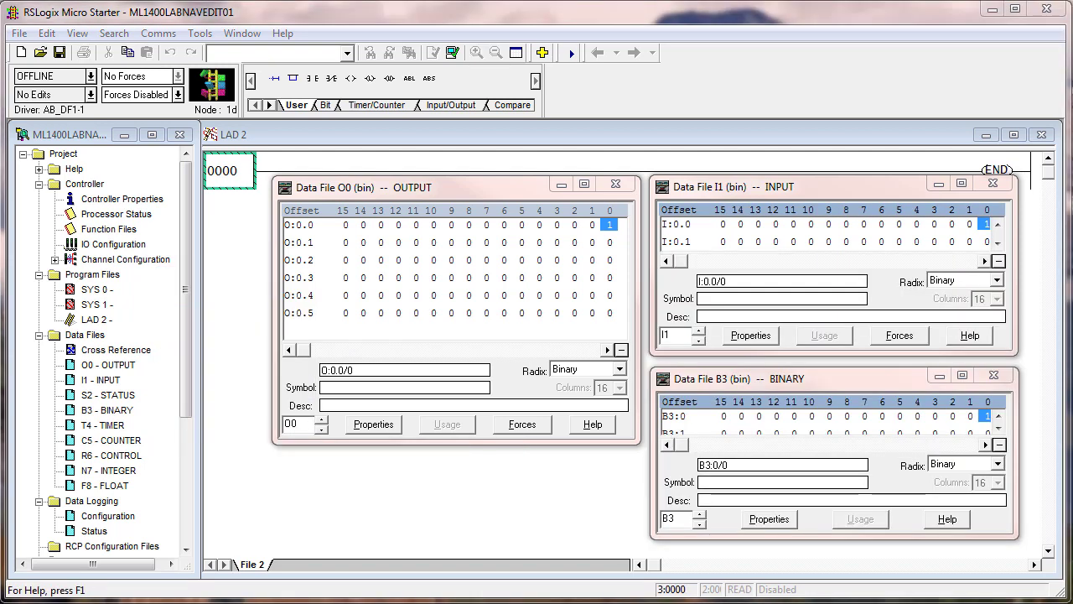